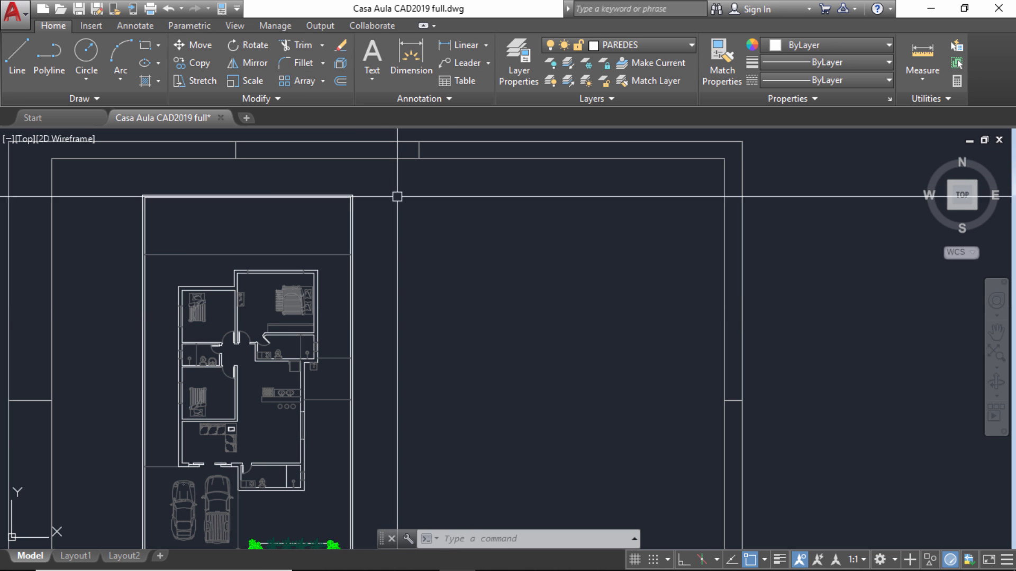
Turn Ortho on and draw a horizontal line 4.2 long towards the east in the empty sheet area beside the floor plan.
scroll(264, 441, up, 5)
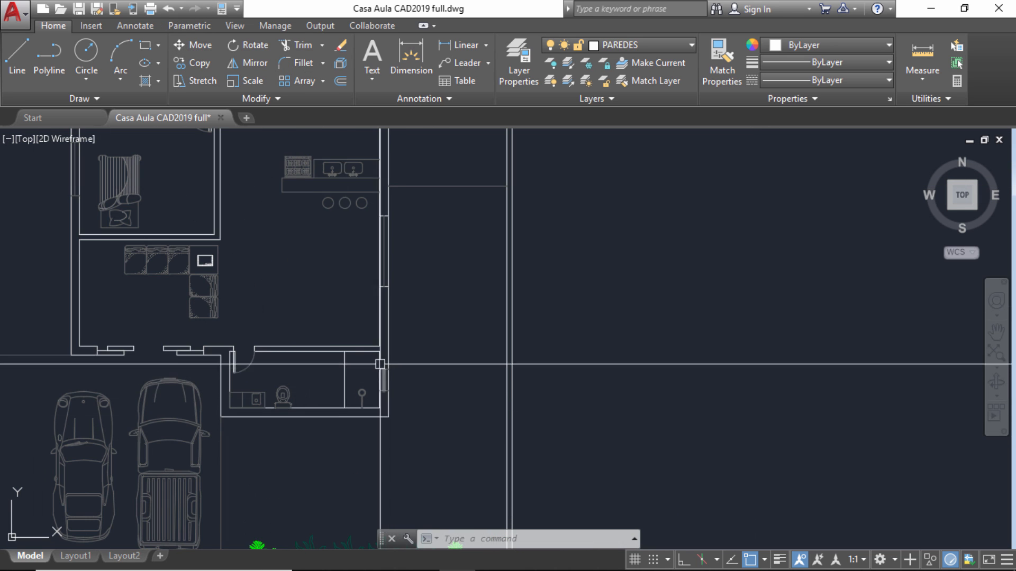
scroll(364, 412, down, 2)
middle_drag(381, 414, 300, 410)
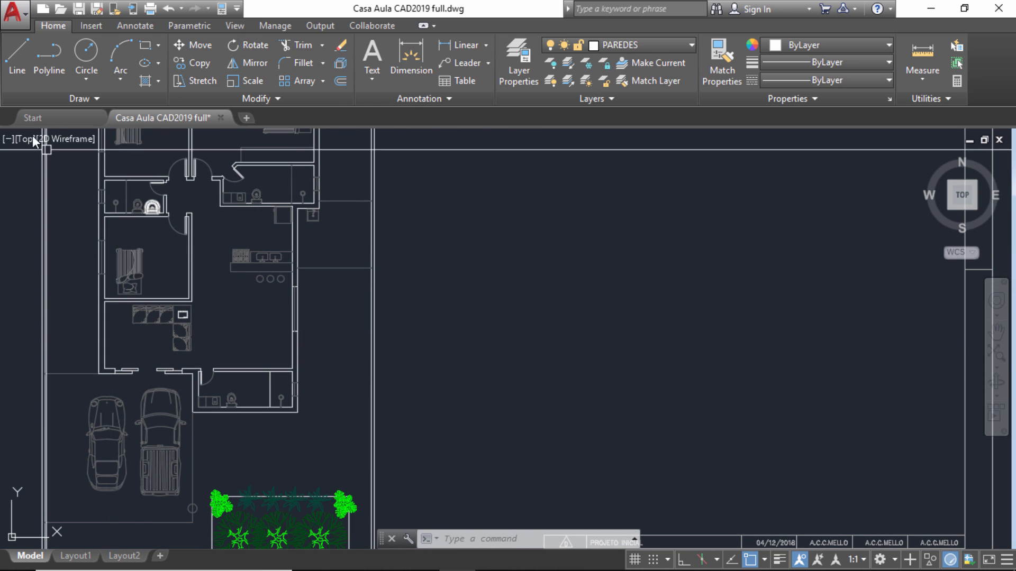
click(20, 56)
scroll(370, 238, down, 2)
scroll(394, 263, up, 3)
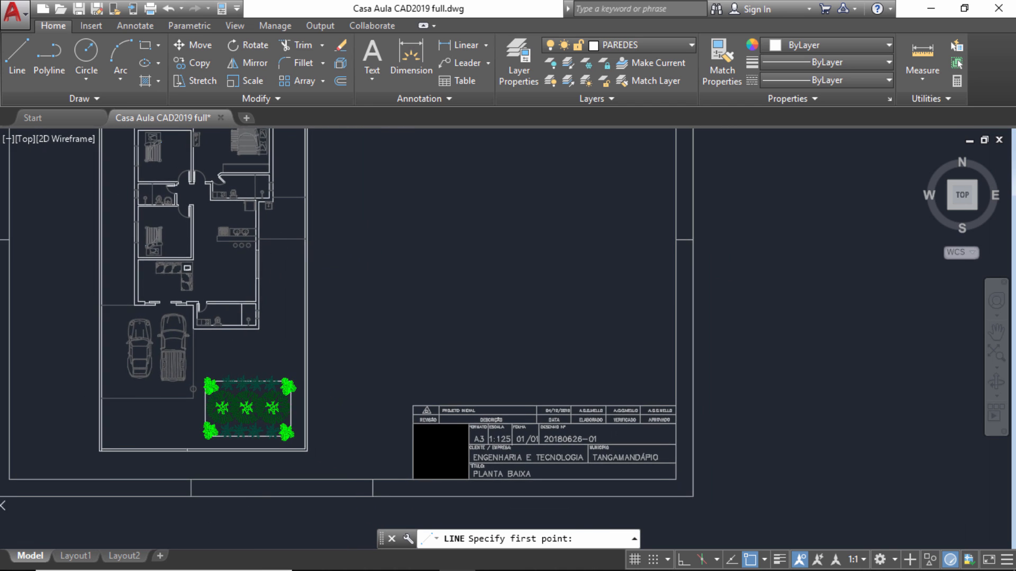
scroll(339, 262, down, 2)
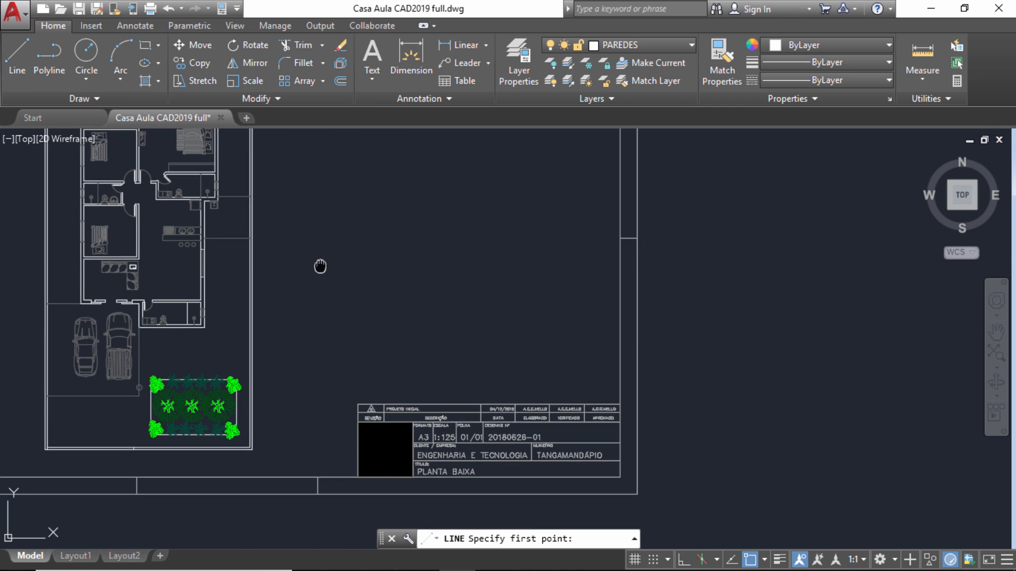
click(276, 254)
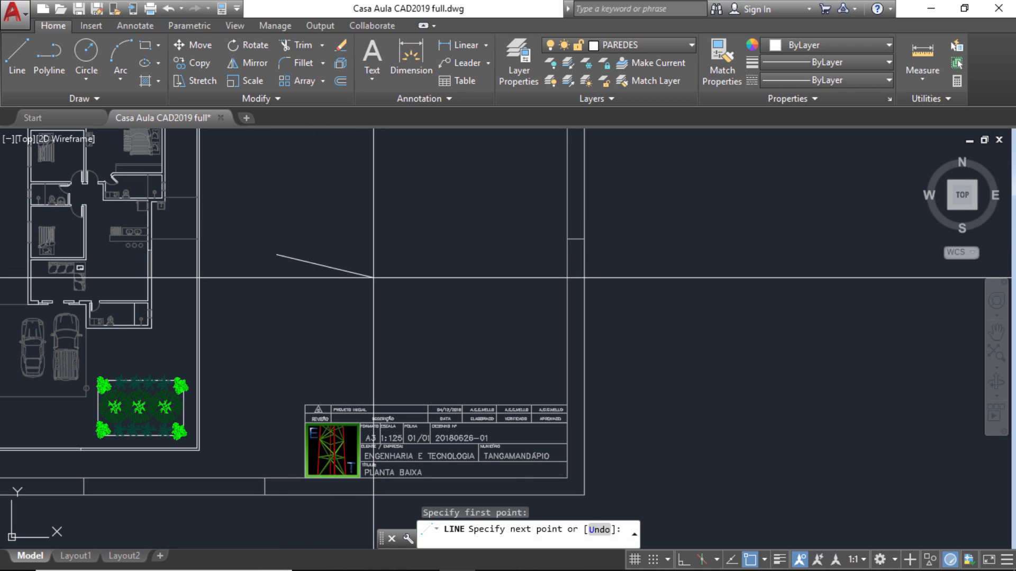
key(F8)
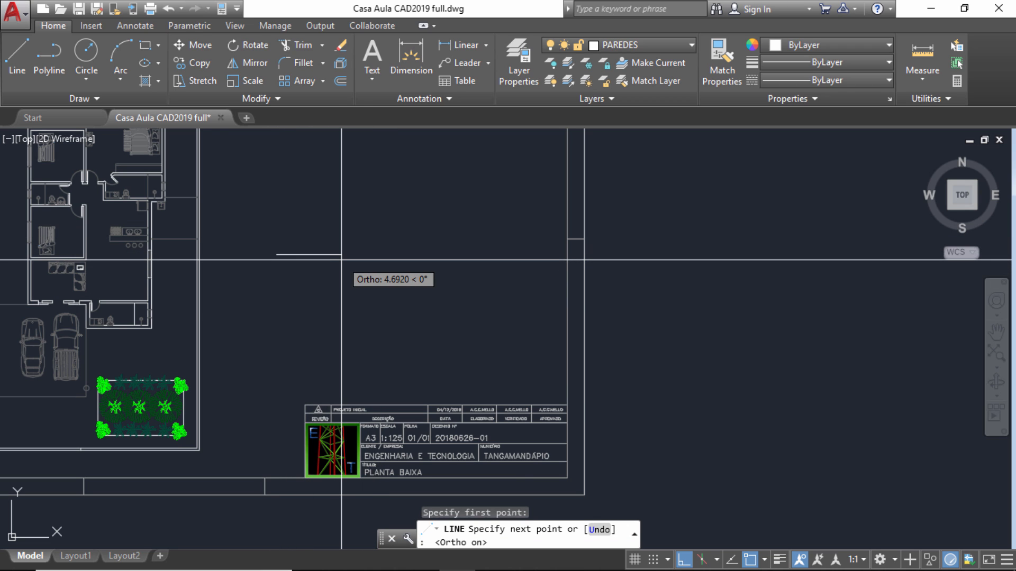
middle_drag(356, 218, 465, 243)
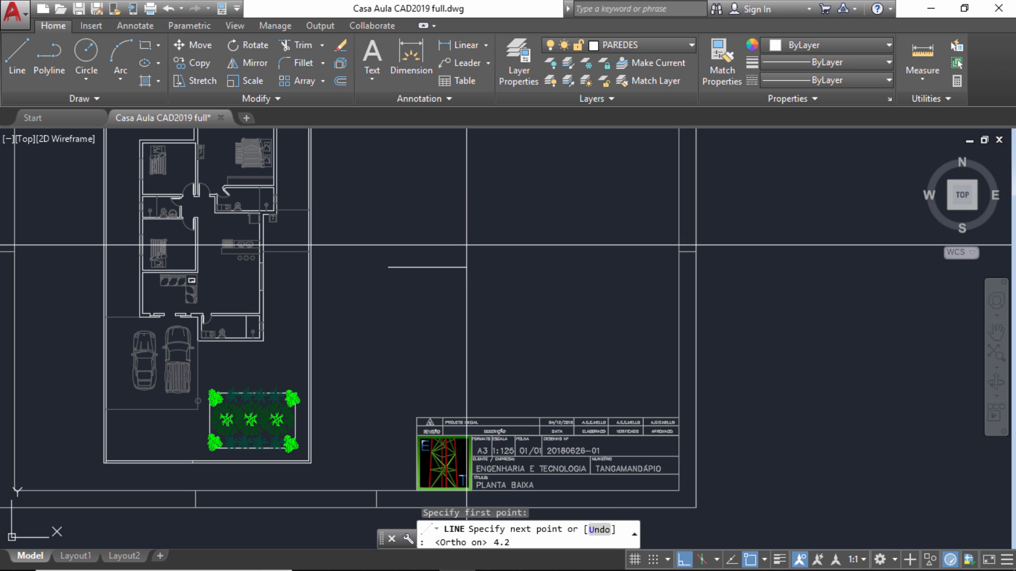
text(4.2)
key(Return)
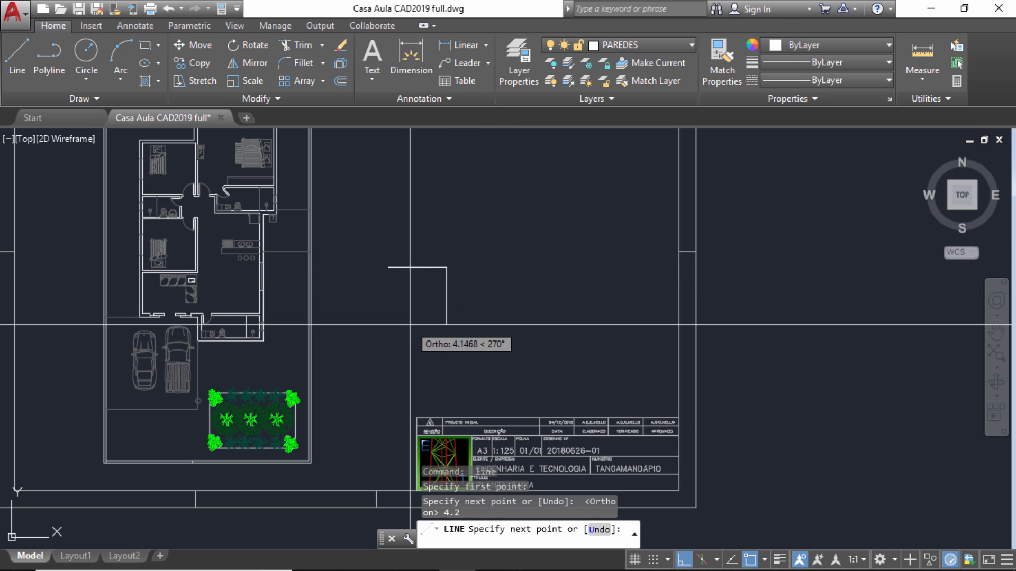
Complete the rectangle with lines 1.6 down and 4.2 back west, closing at the starting point.
text(1.6)
key(Return)
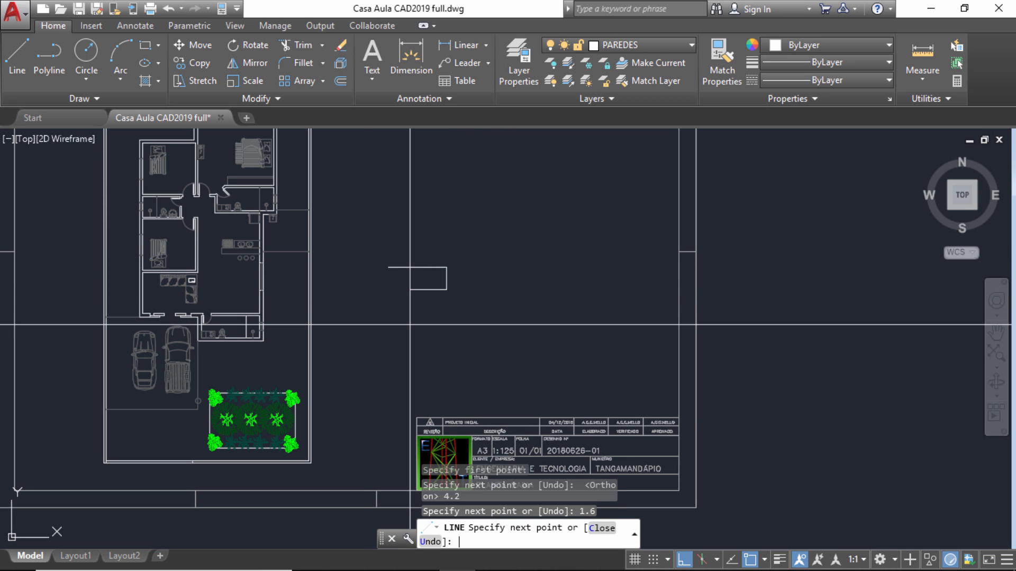
scroll(377, 289, up, 4)
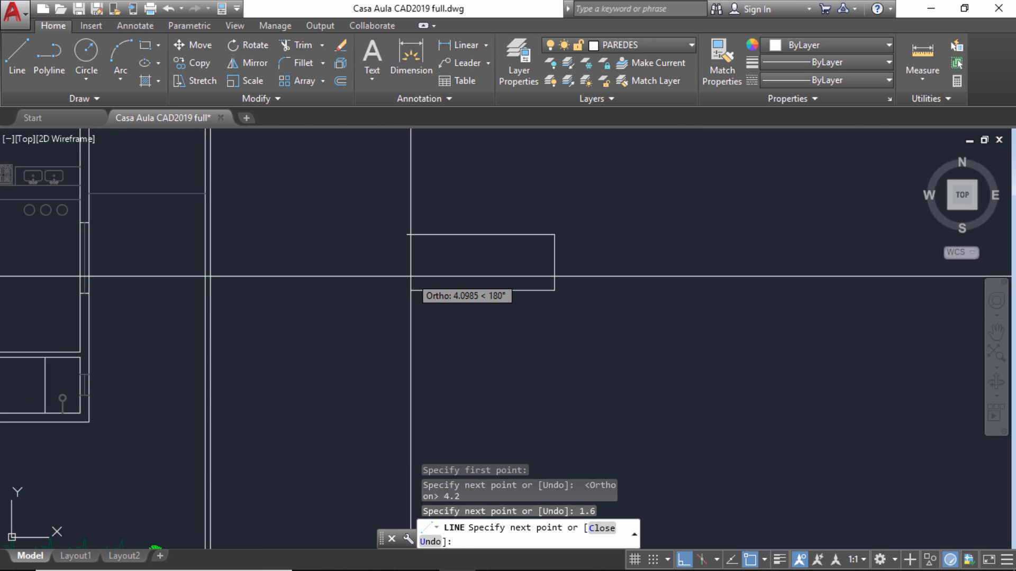
text(4.2)
key(Return)
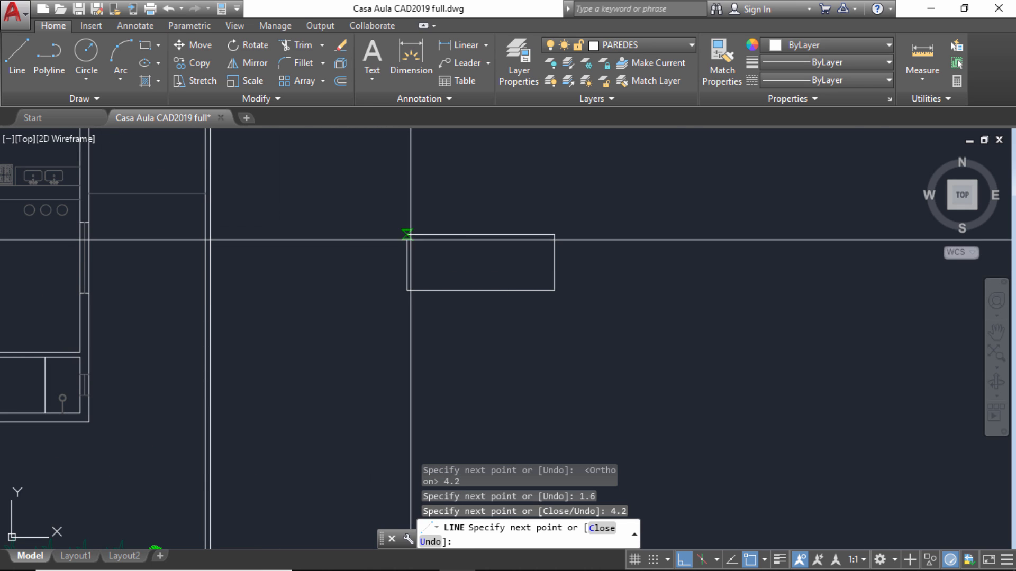
click(407, 235)
key(Escape)
scroll(403, 236, down, 4)
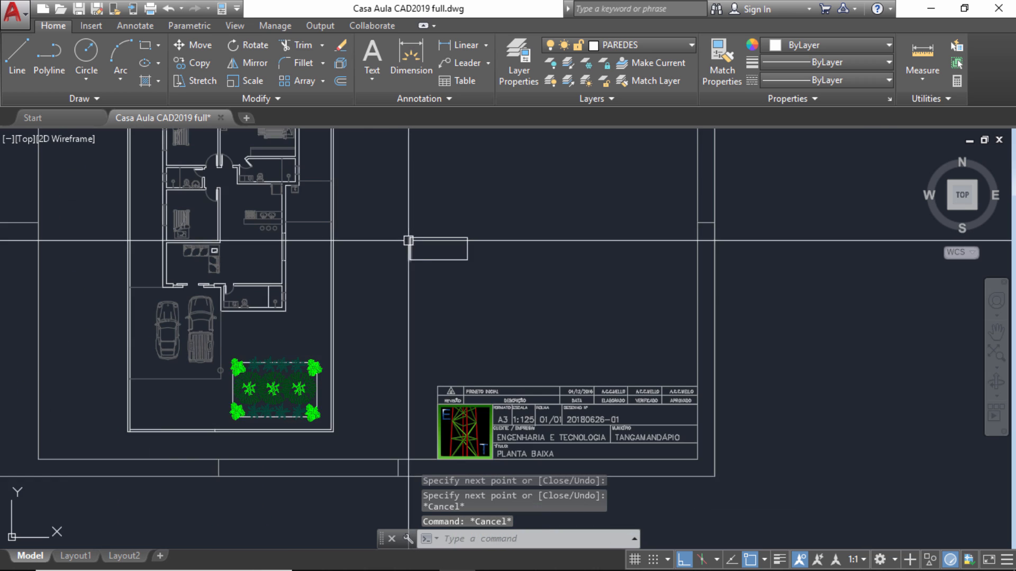
Offset all four sides of the new rectangle outward by 0.15.
scroll(484, 250, up, 2)
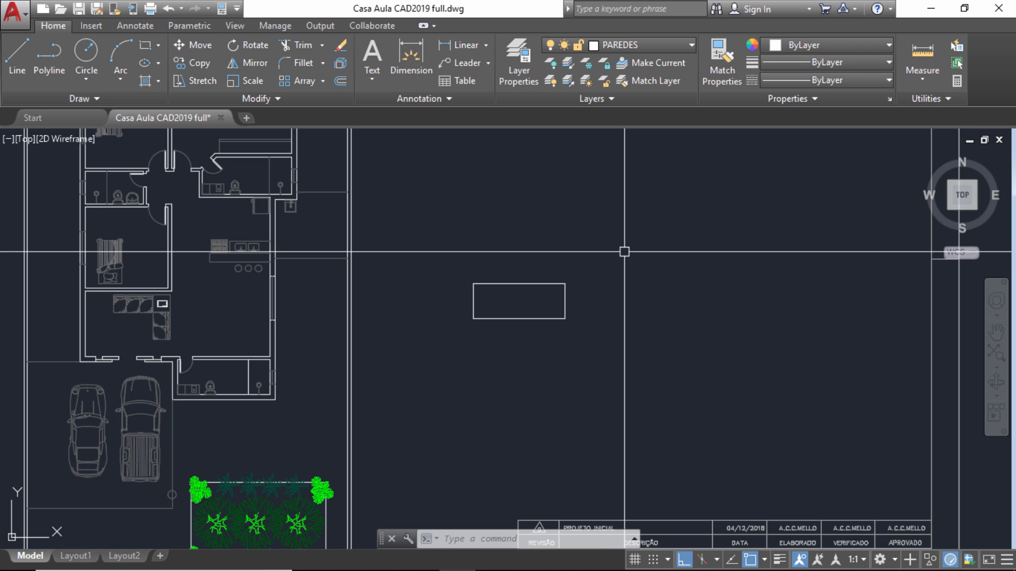
click(343, 82)
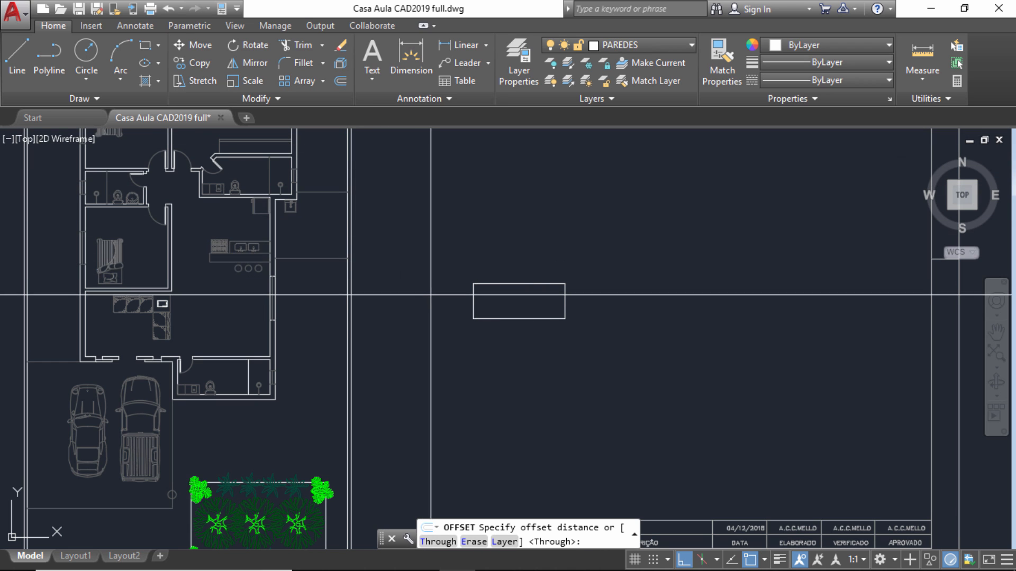
scroll(440, 339, up, 2)
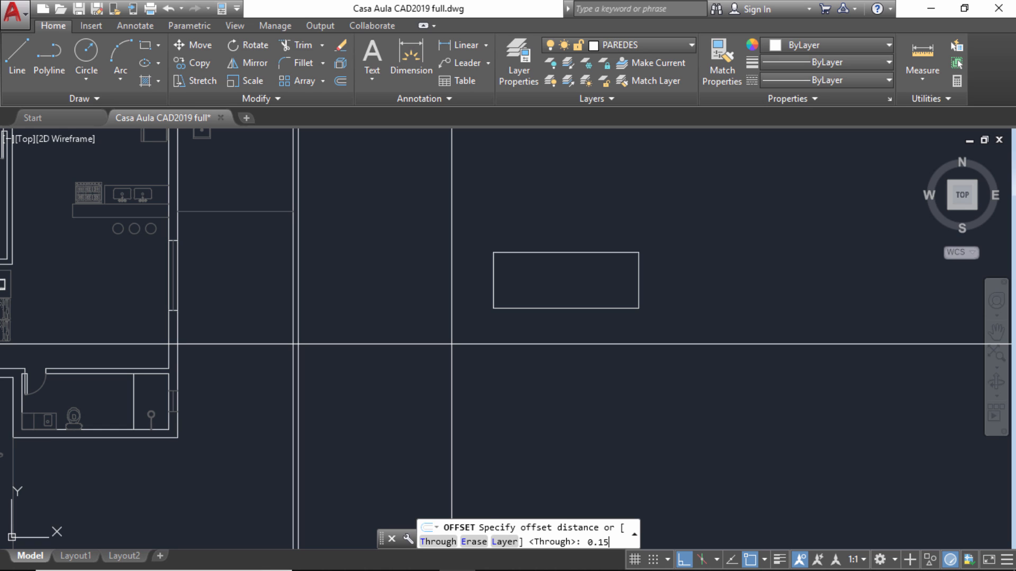
key(Return)
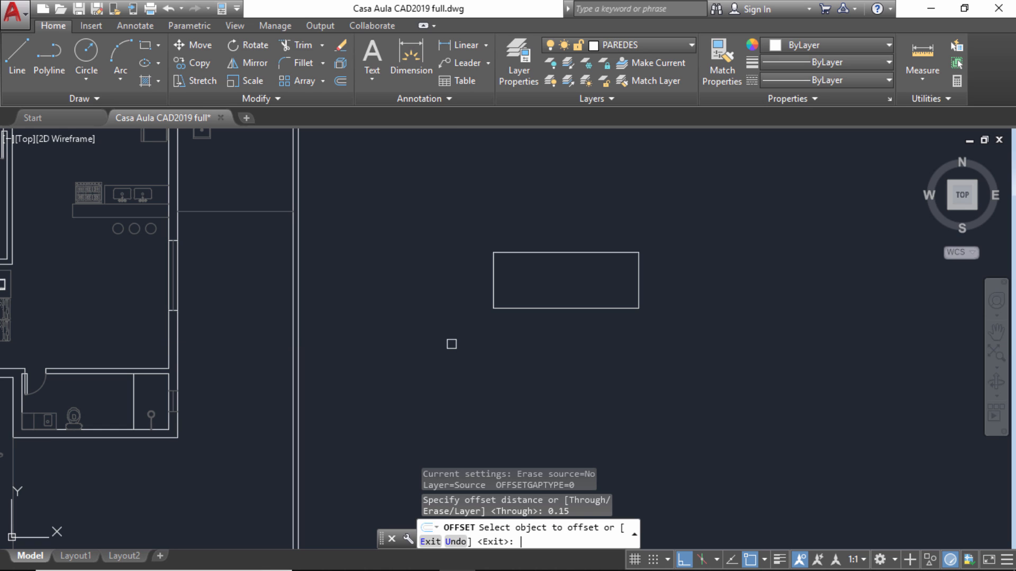
click(573, 253)
click(571, 211)
click(634, 279)
click(678, 279)
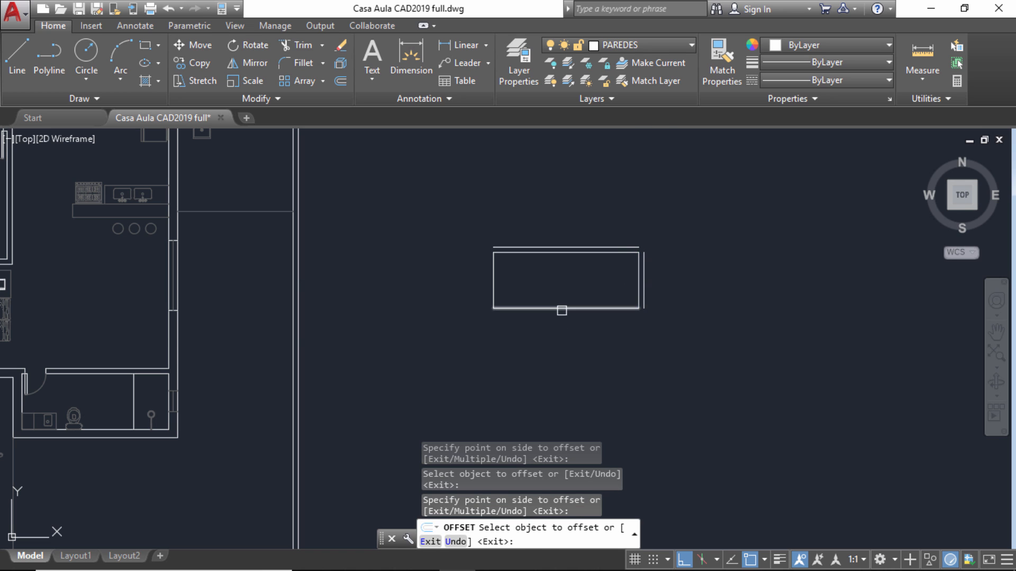
click(562, 310)
click(560, 347)
click(494, 282)
click(426, 277)
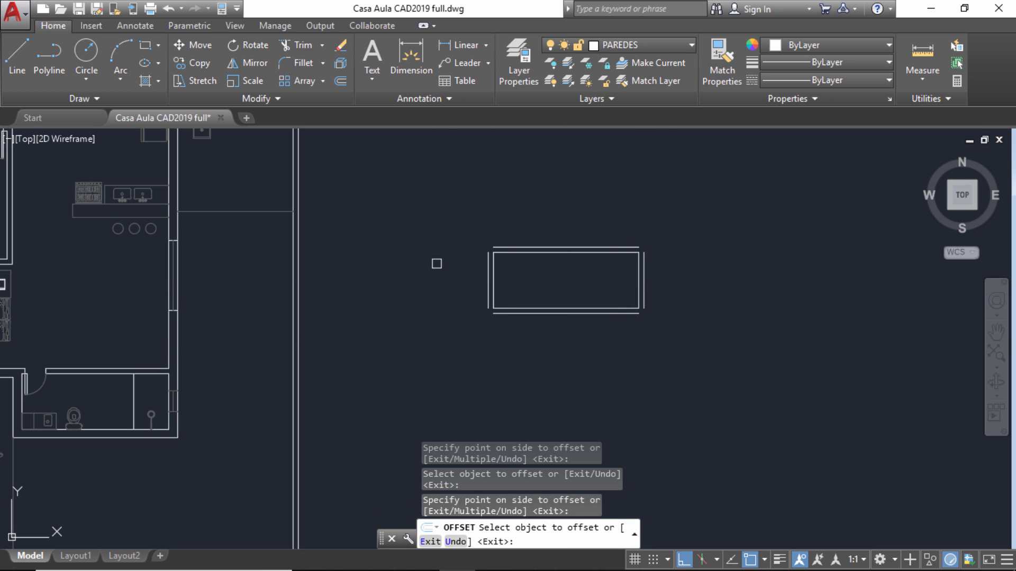
key(Escape)
scroll(608, 251, up, 4)
key(Return)
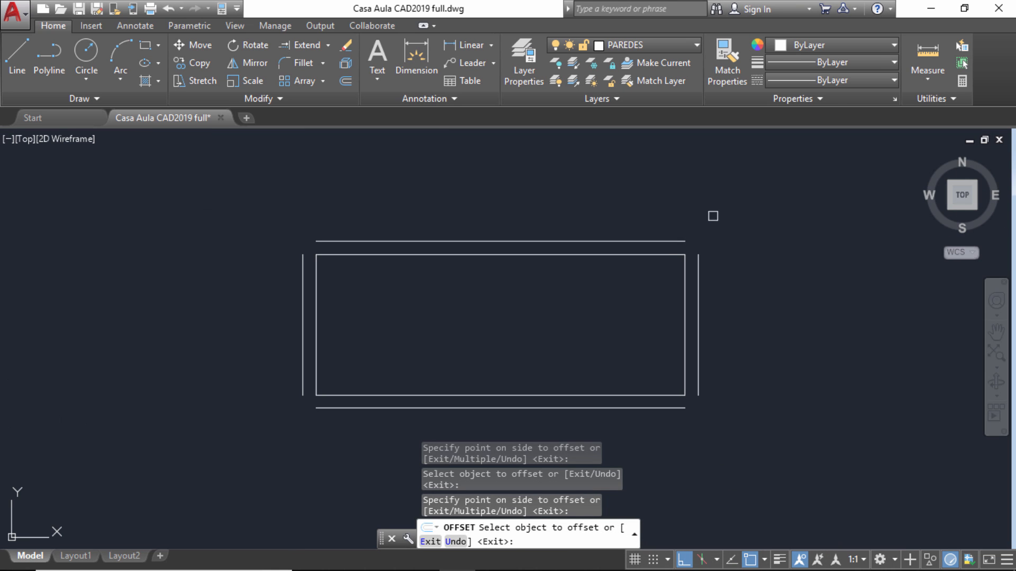
key(Escape)
Delete the four offset lines around the rectangle.
click(680, 241)
click(698, 276)
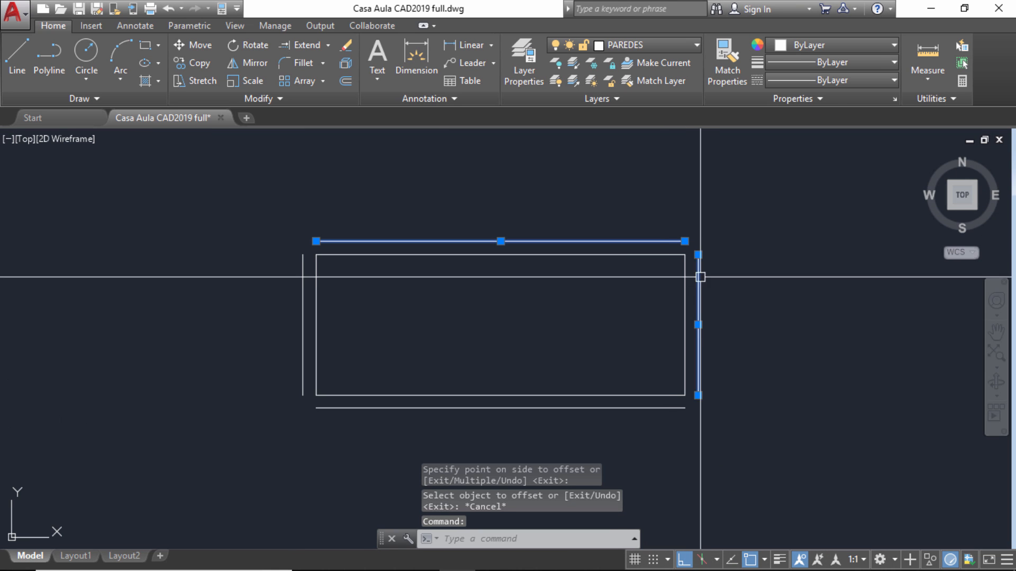
click(633, 407)
click(304, 315)
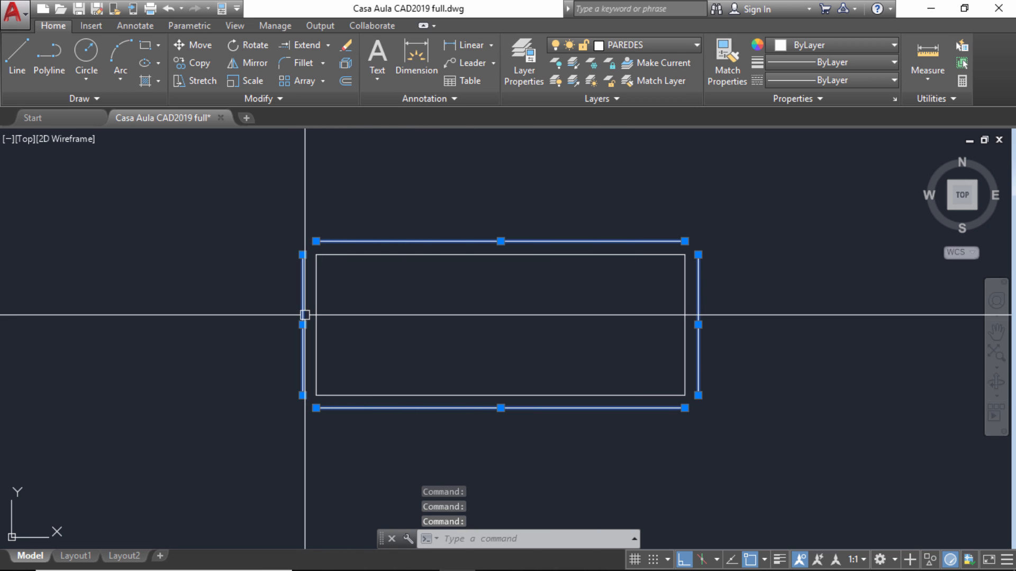
key(Delete)
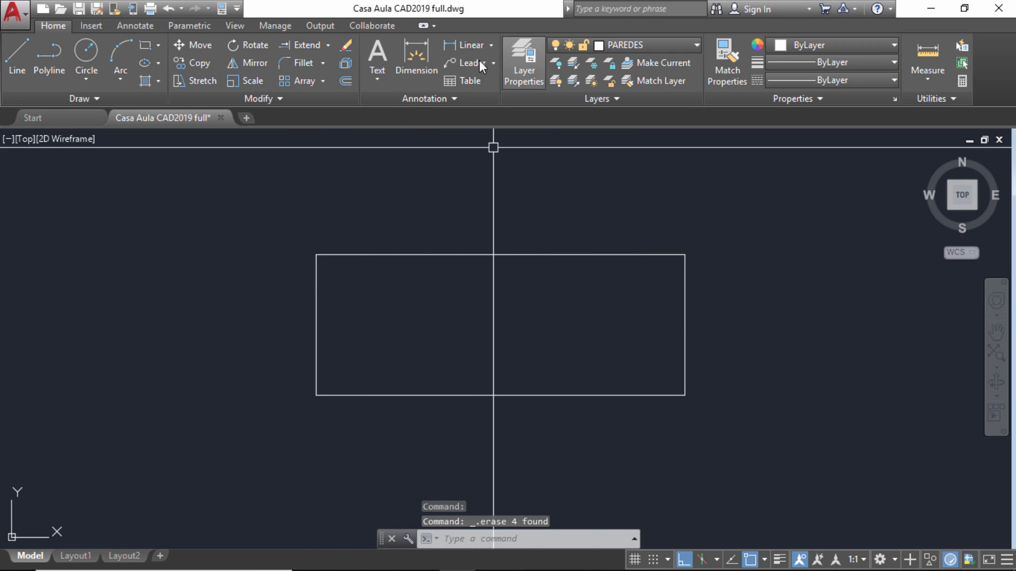
Offset the rectangle's upper, right, lower and left sides outward with a distance of 0.15 to form the outer wall lines.
click(346, 79)
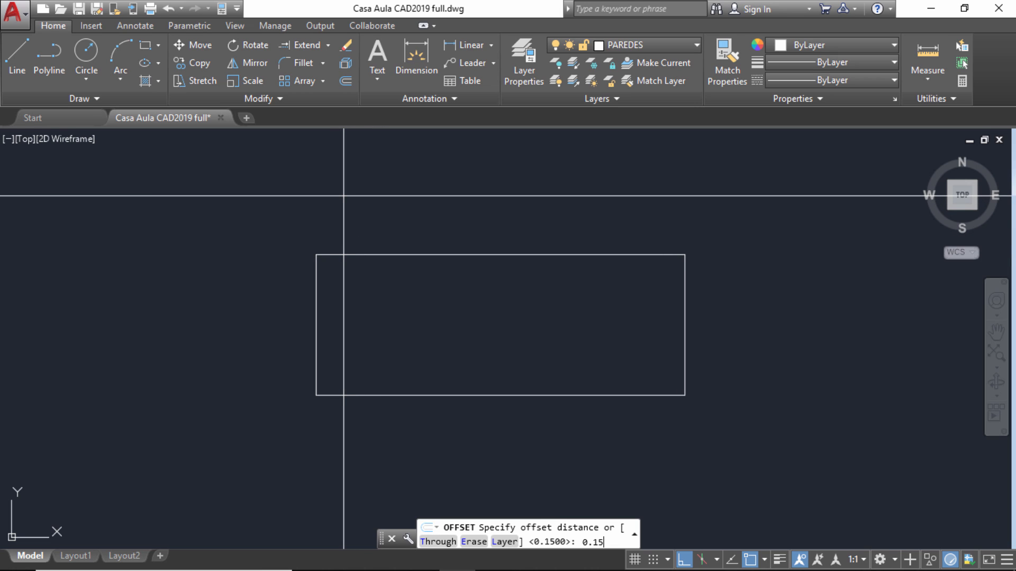
text(0.15)
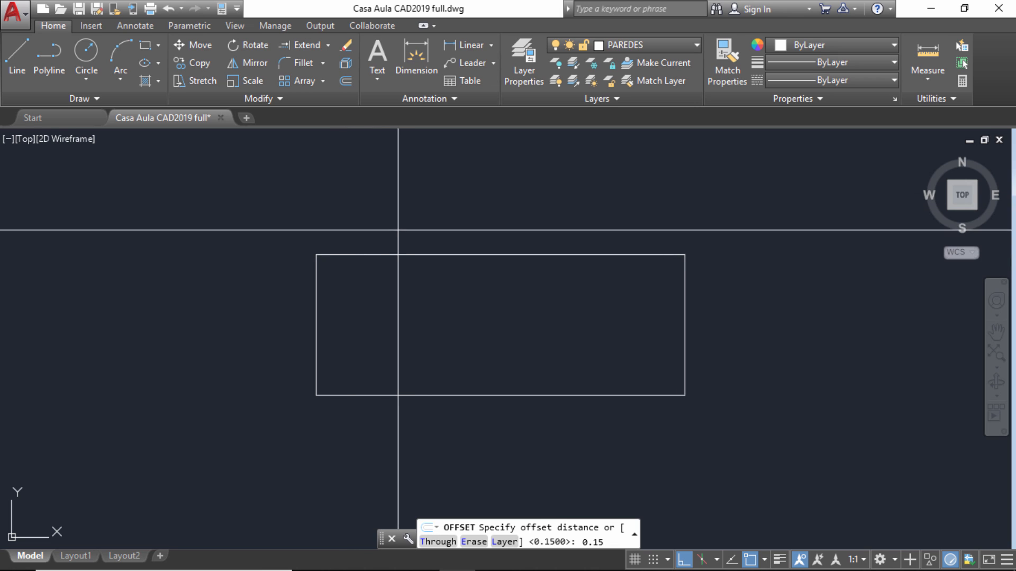
key(Return)
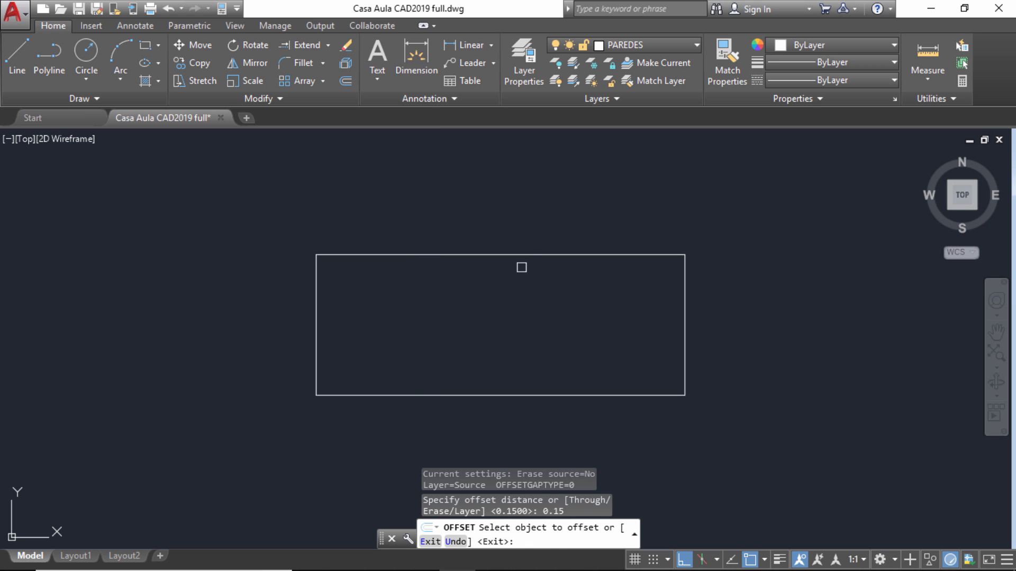
click(518, 255)
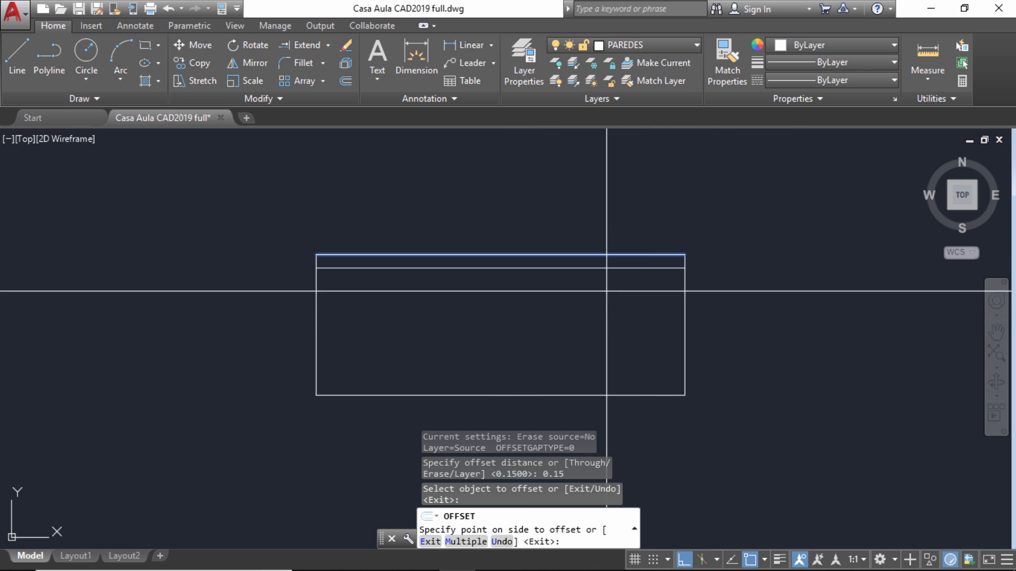
click(611, 182)
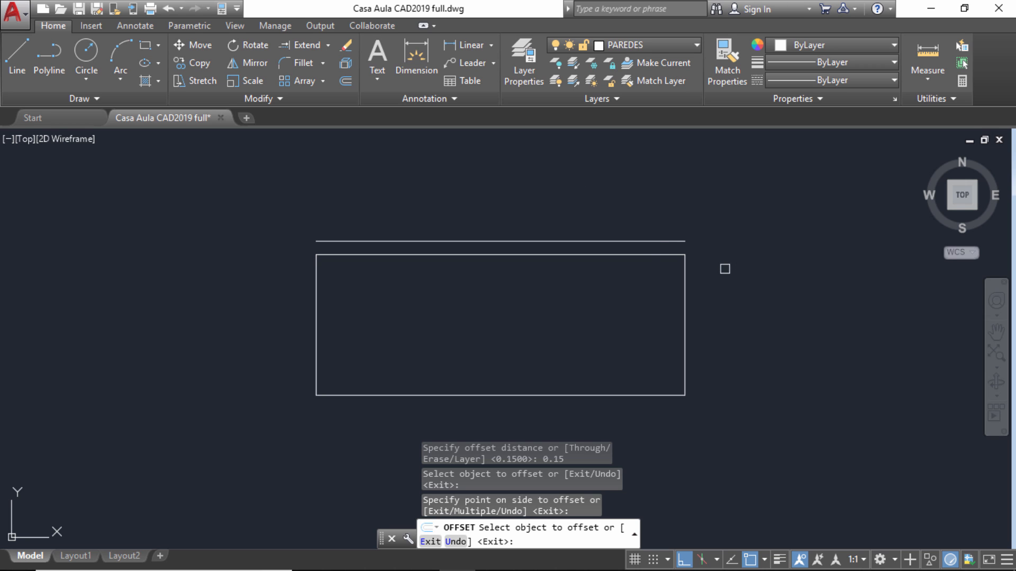
click(685, 294)
click(693, 290)
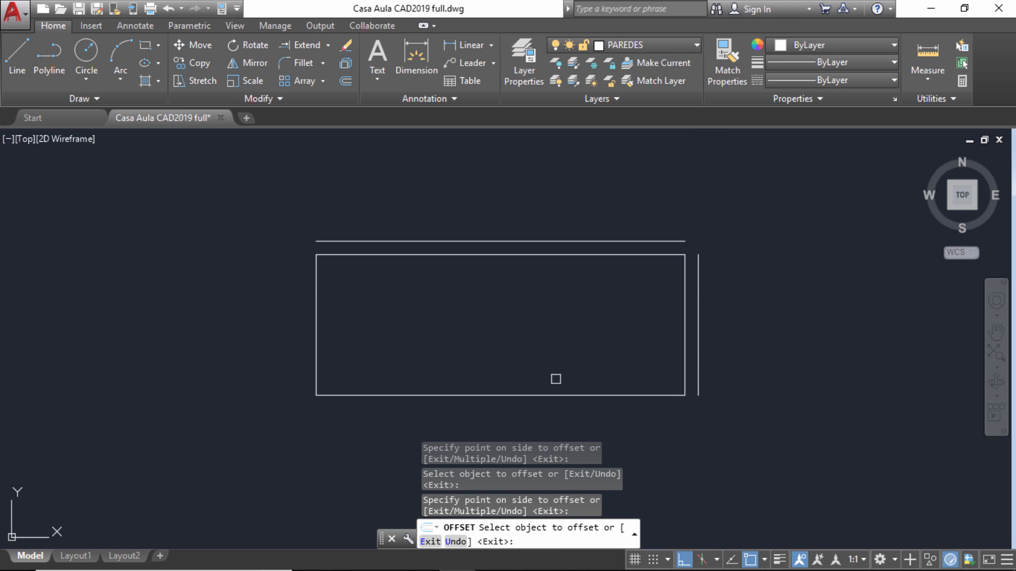
click(535, 396)
click(699, 465)
click(311, 309)
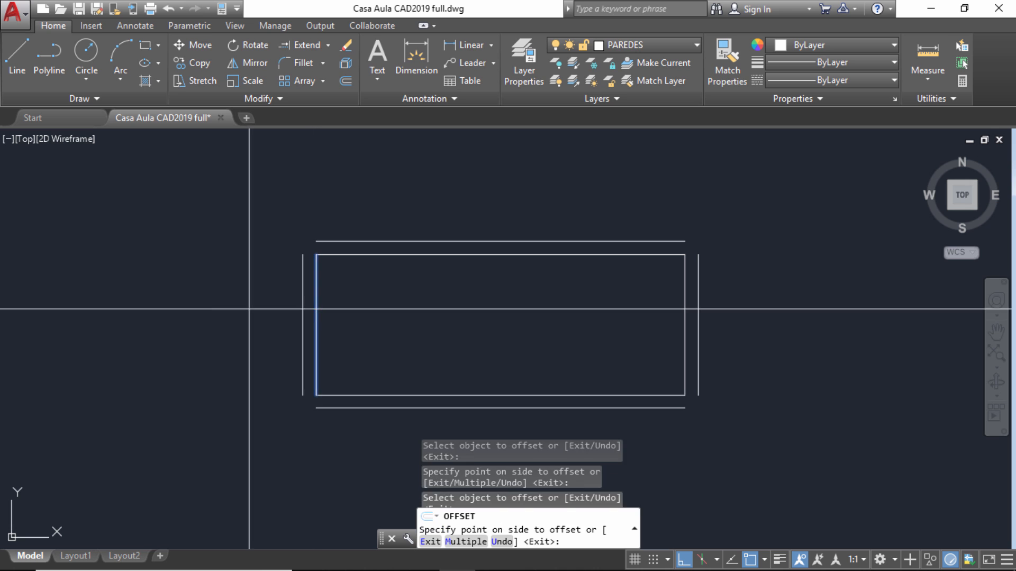
click(206, 306)
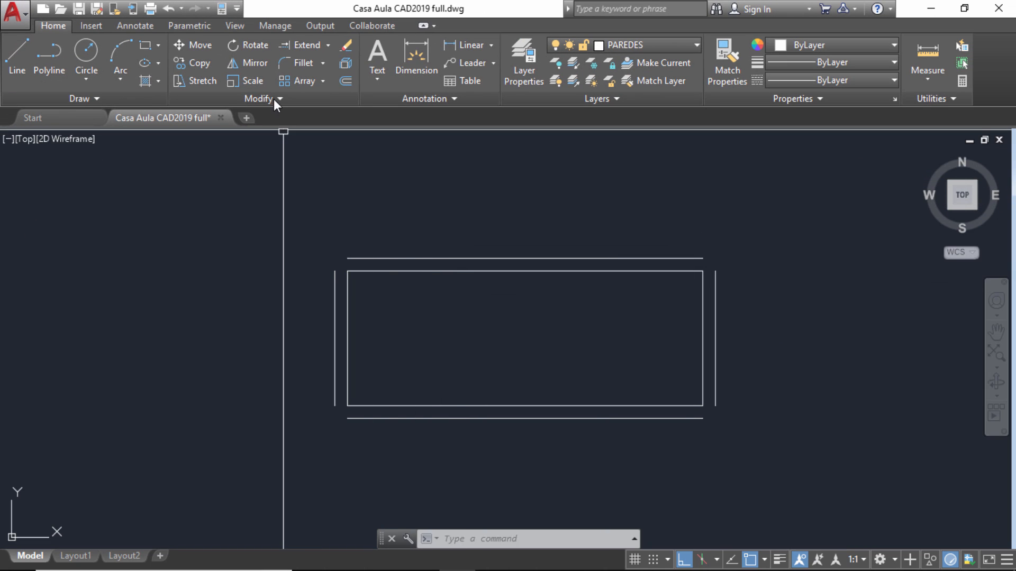
Fillet the upper and right outer lines so they meet in a sharp corner.
click(299, 63)
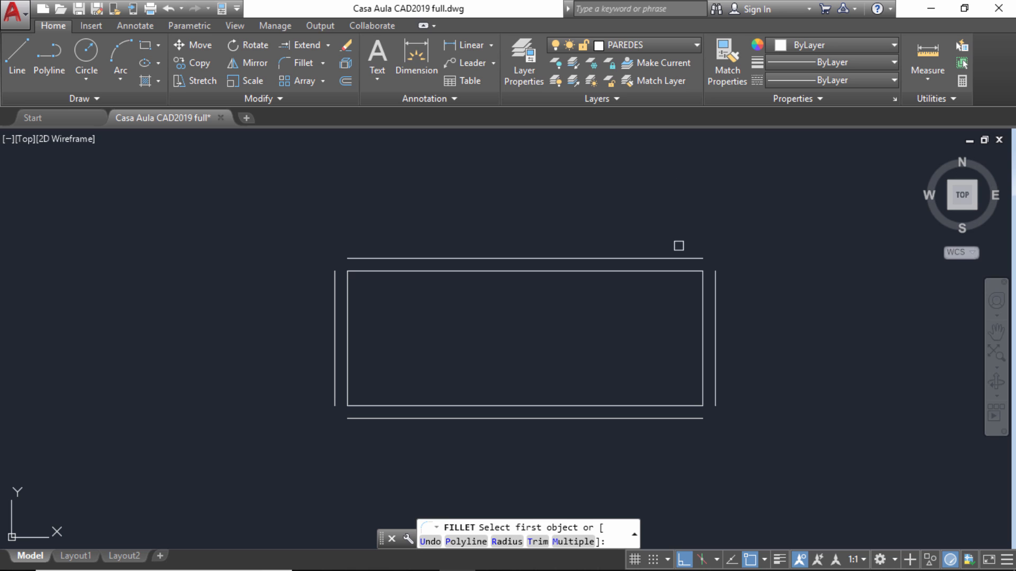
click(685, 258)
click(716, 261)
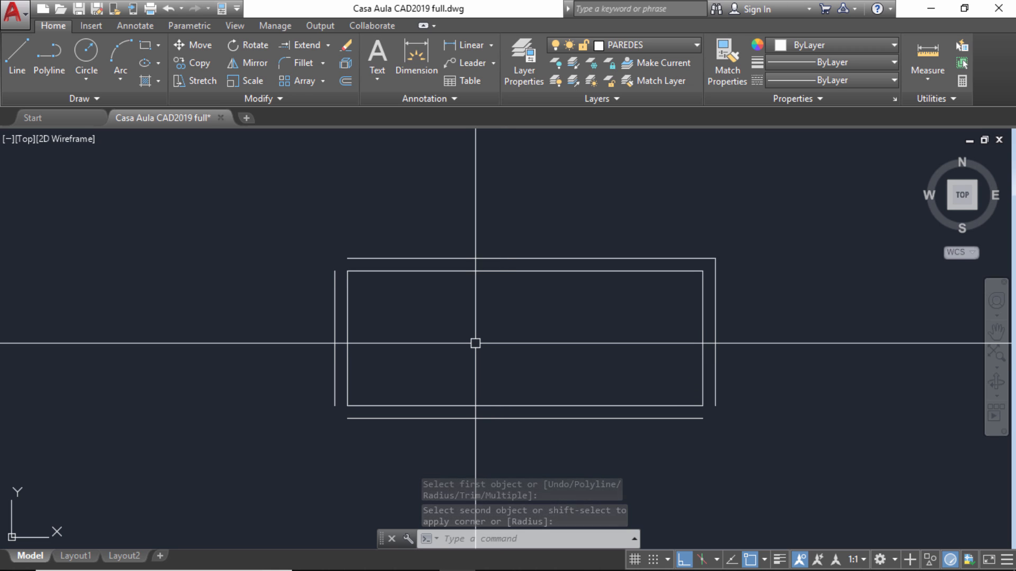
Fillet the upper and left outer lines so they meet in a sharp corner.
scroll(440, 325, up, 2)
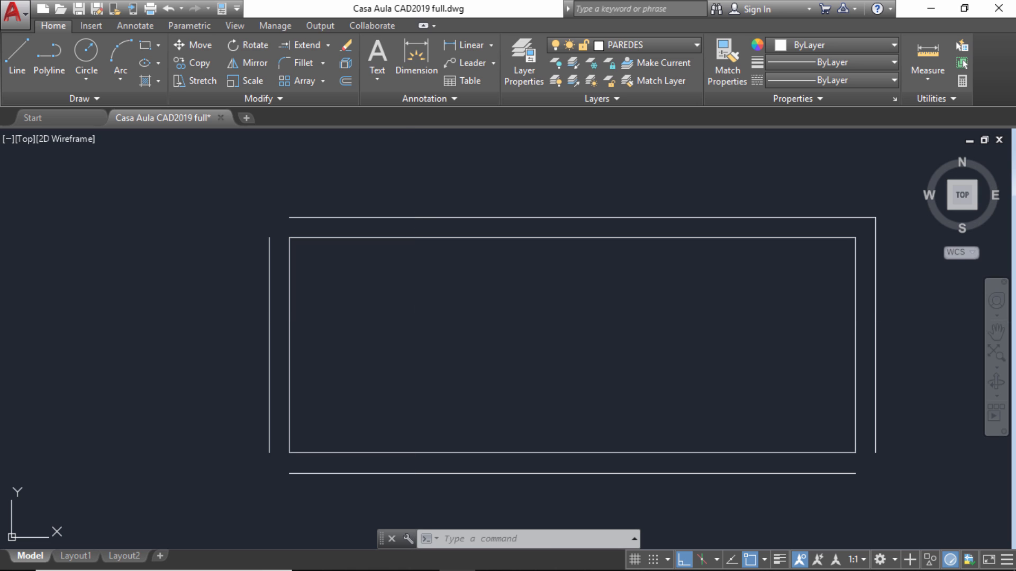
text(f)
key(Return)
click(313, 217)
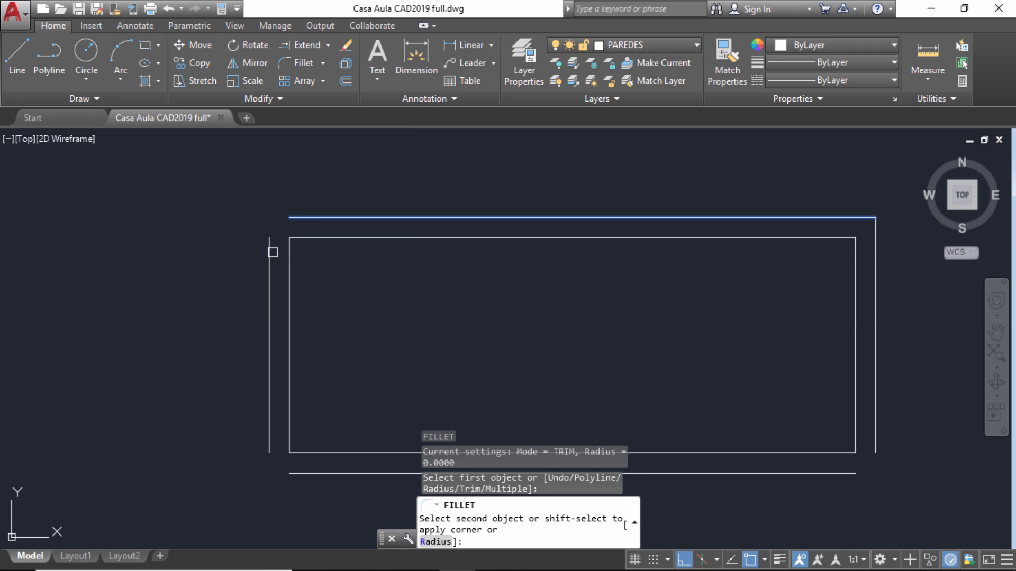
click(272, 253)
Fillet the left and lower outer lines so they meet in a sharp corner.
key(Return)
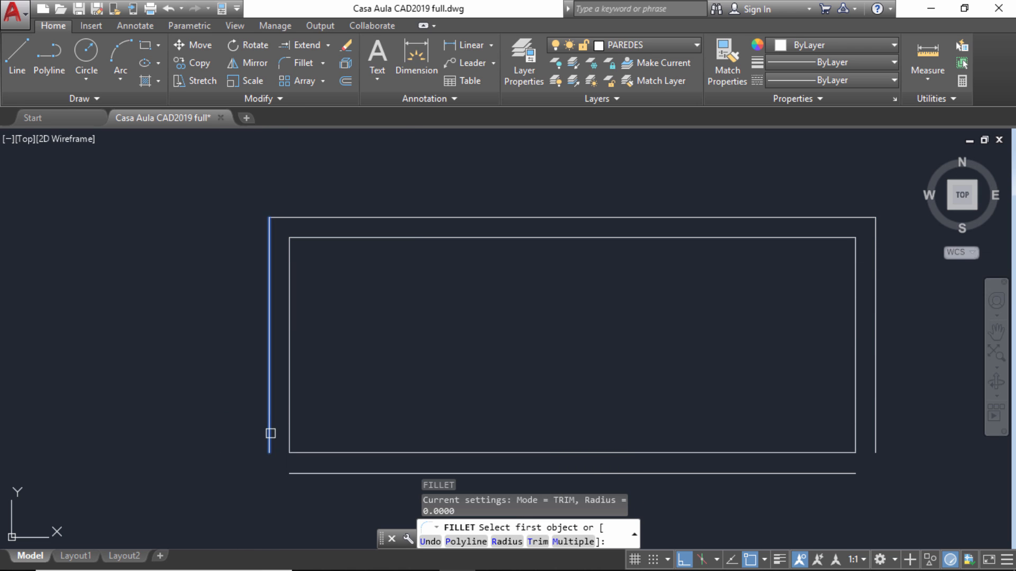
click(270, 433)
click(306, 474)
Fillet the right and lower outer lines into a sharp corner, and undo that fillet.
key(Return)
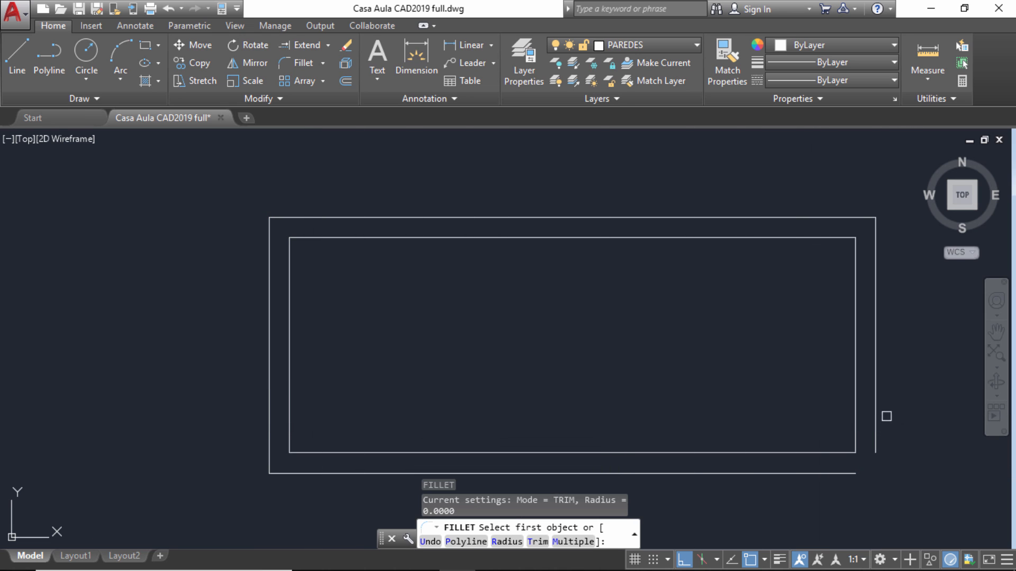
click(875, 423)
mouse_move(870, 445)
middle_down()
mouse_move(731, 392)
mouse_move(562, 362)
middle_up()
scroll(567, 383, up, 2)
key(ctrl+z)
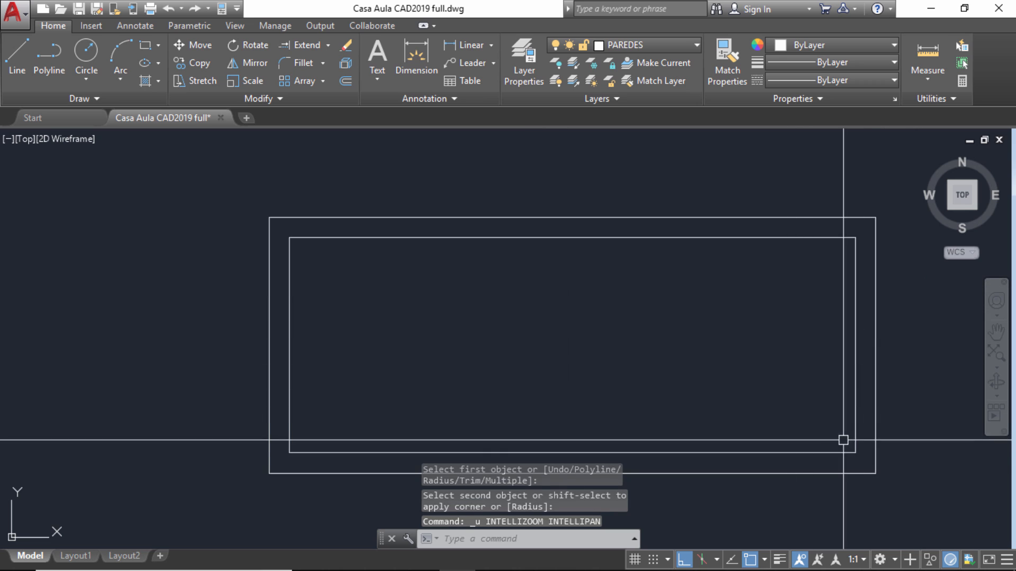
key(ctrl+z)
Fillet the lower and right outer lines with a radius of 0.3 to round their corner.
middle_drag(884, 465, 634, 386)
scroll(637, 366, up, 4)
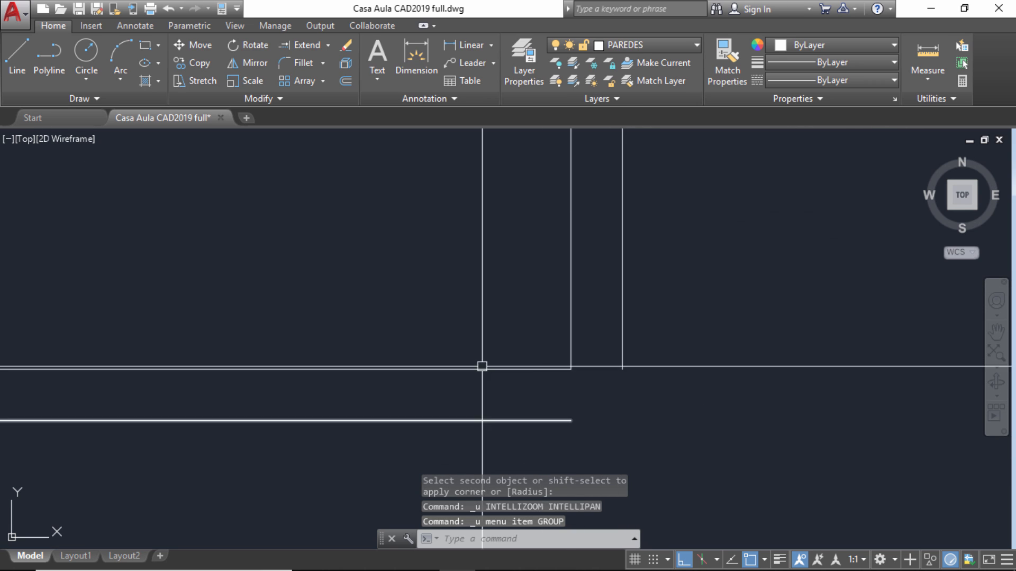
click(309, 65)
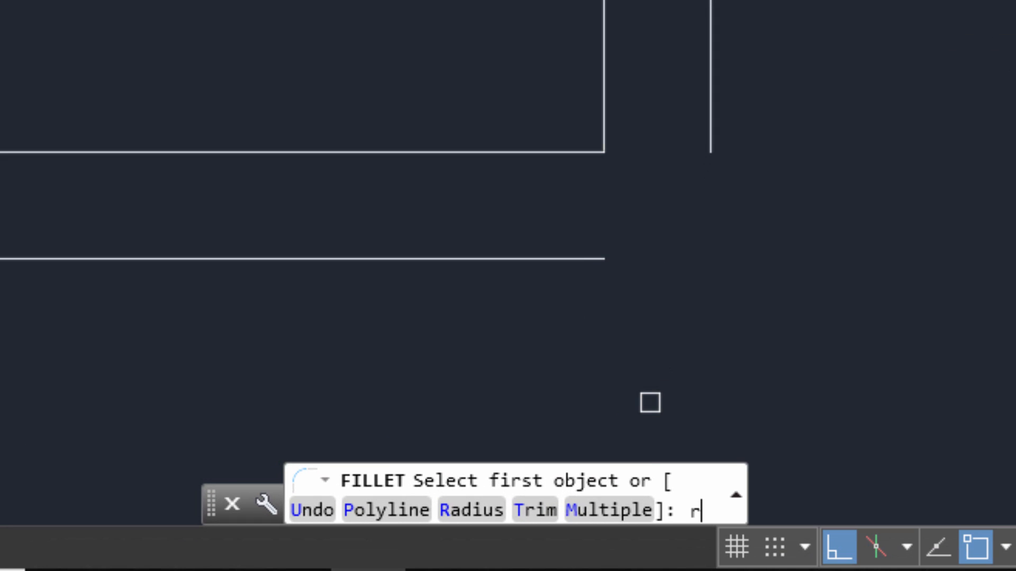
text(r)
key(Return)
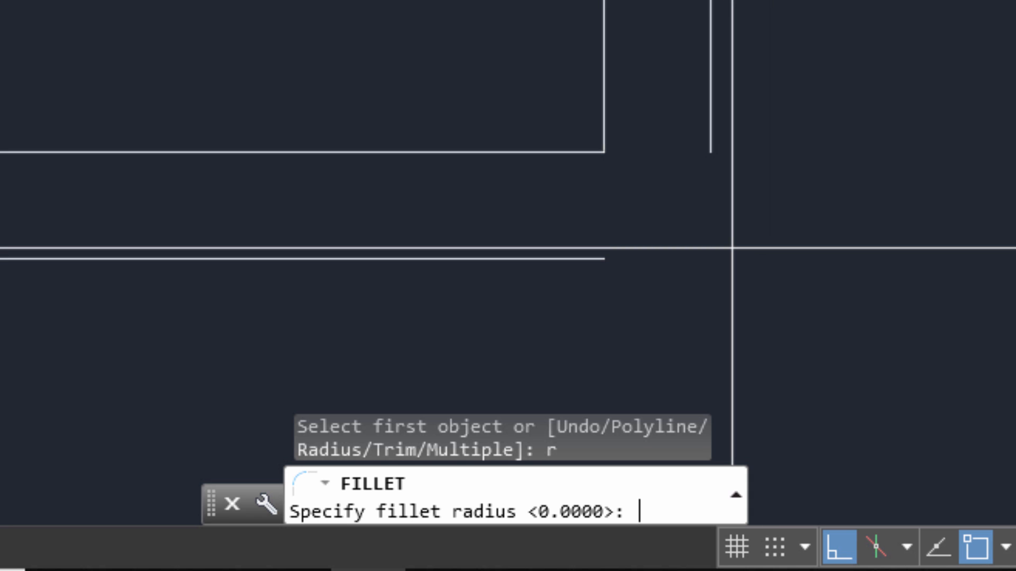
text(0.3)
key(Return)
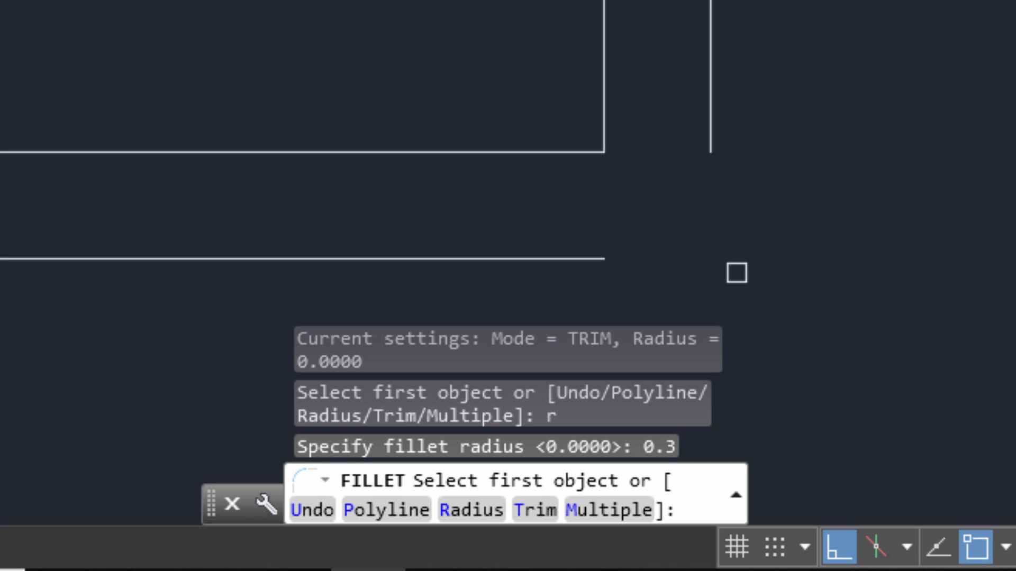
click(576, 258)
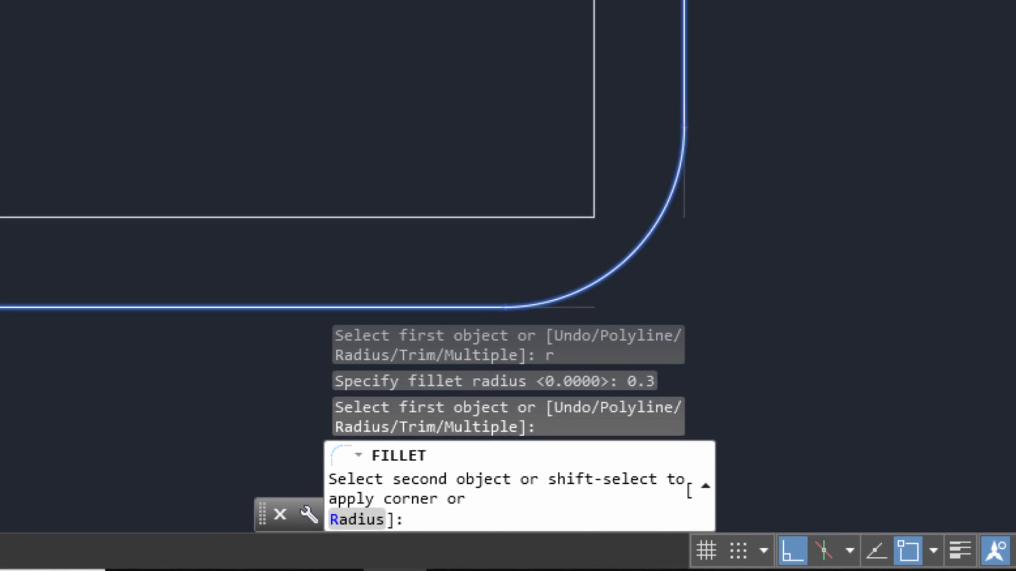
click(710, 201)
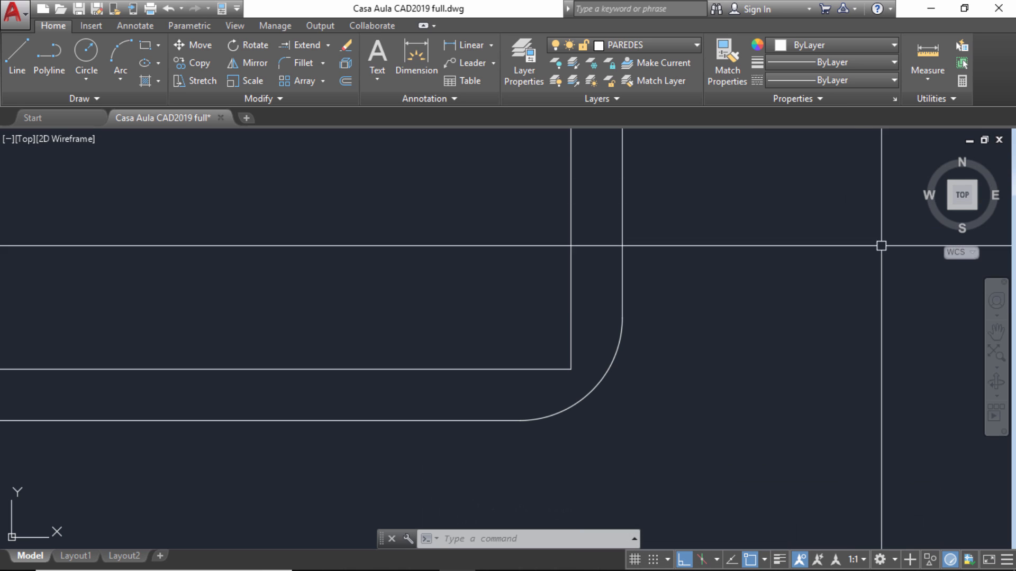
Delete the rounded corner arc and fillet the lower and right outer lines with radius 0 to form a sharp corner.
click(618, 363)
key(Delete)
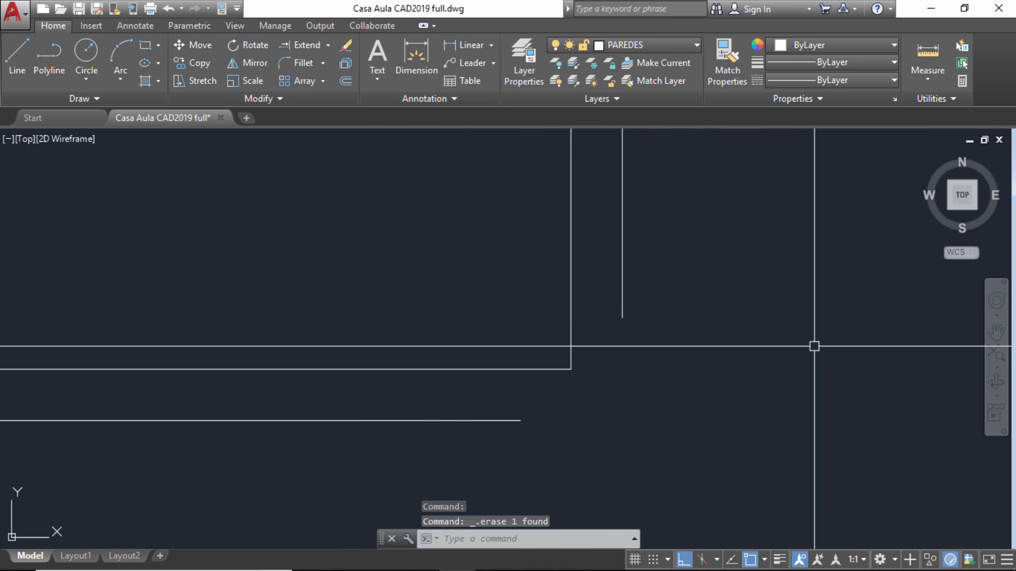
click(304, 62)
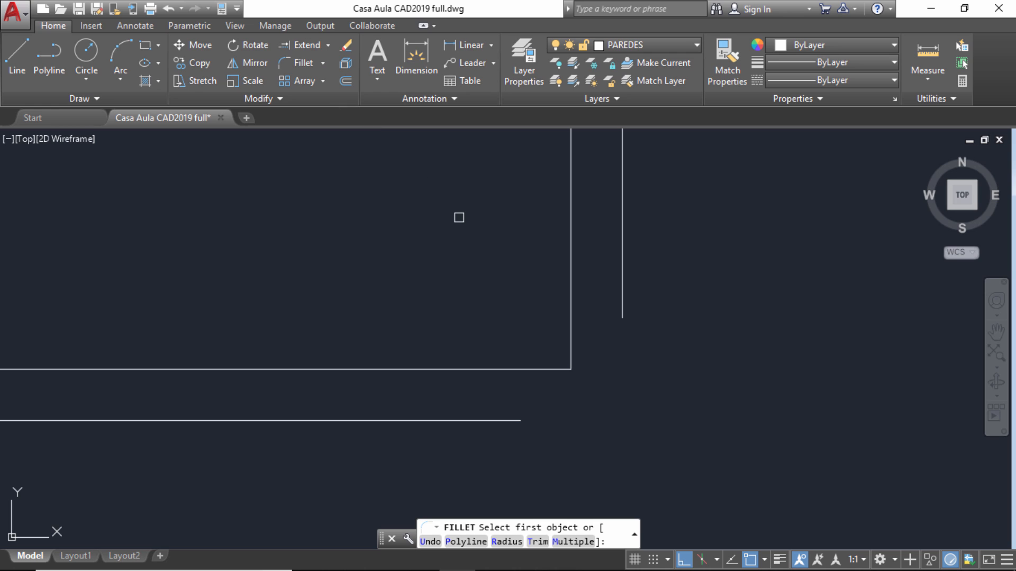
text(r)
key(Return)
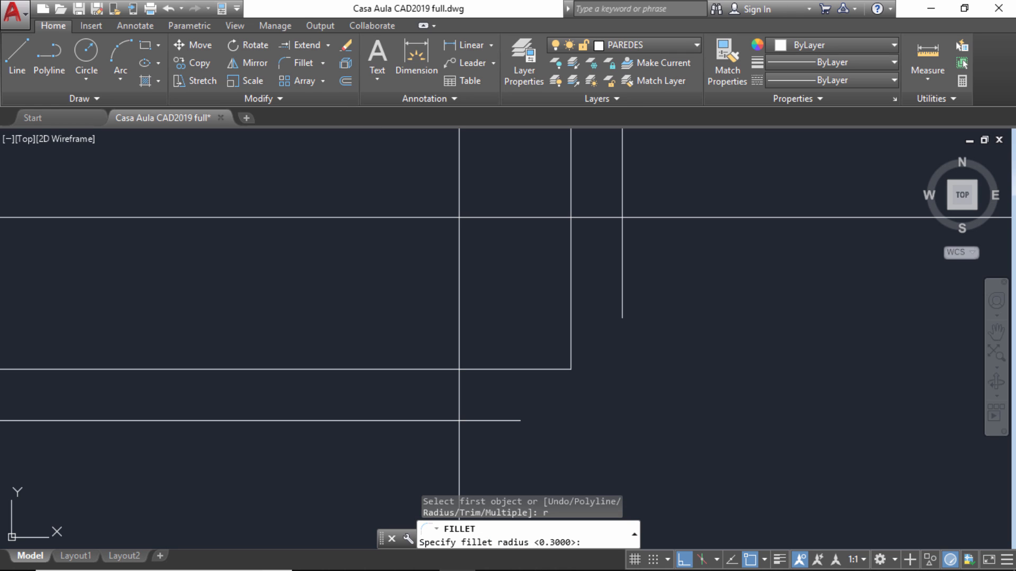
text(0)
key(Return)
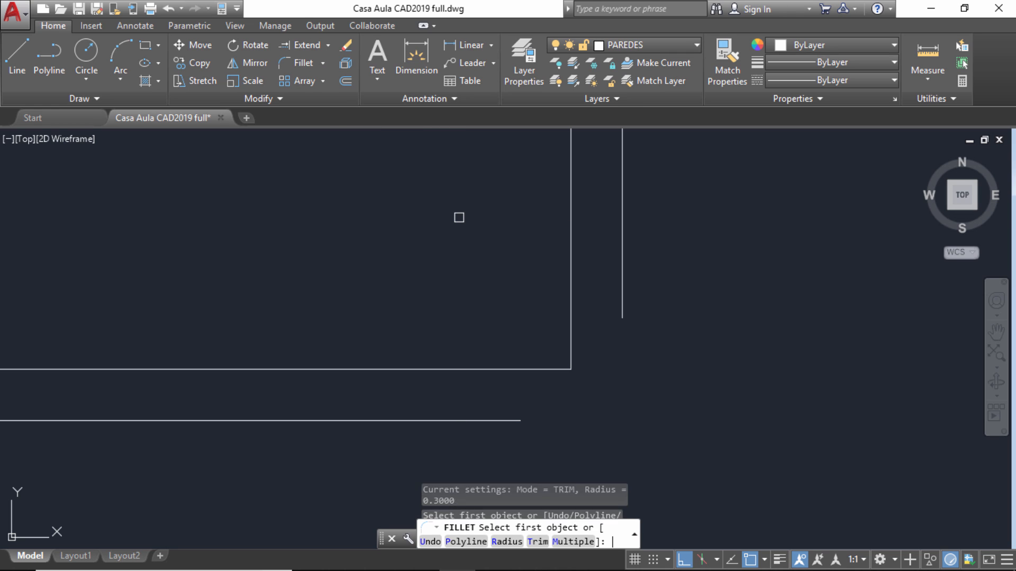
click(501, 418)
click(622, 297)
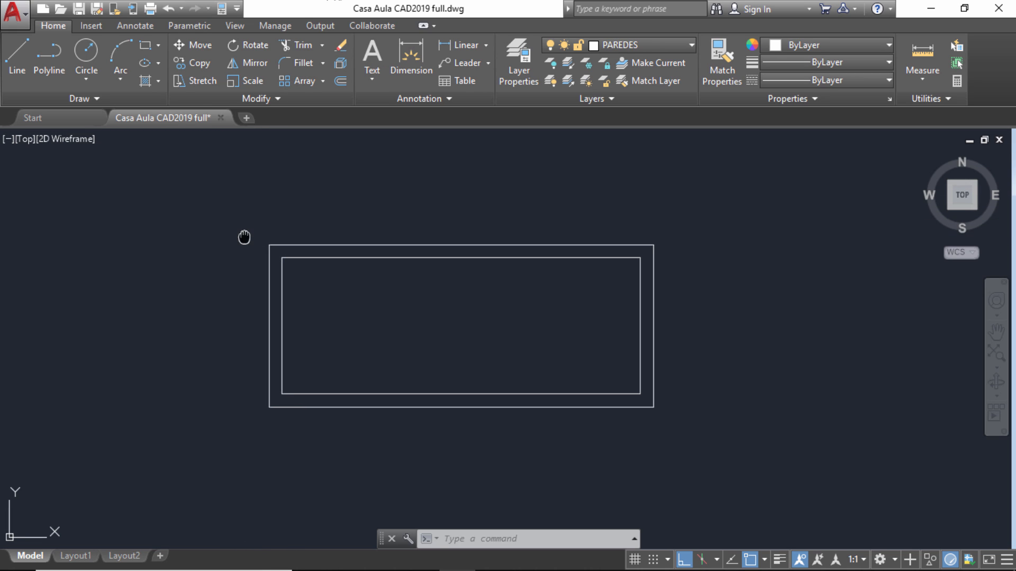
middle_drag(244, 237, 203, 195)
middle_drag(465, 316, 464, 344)
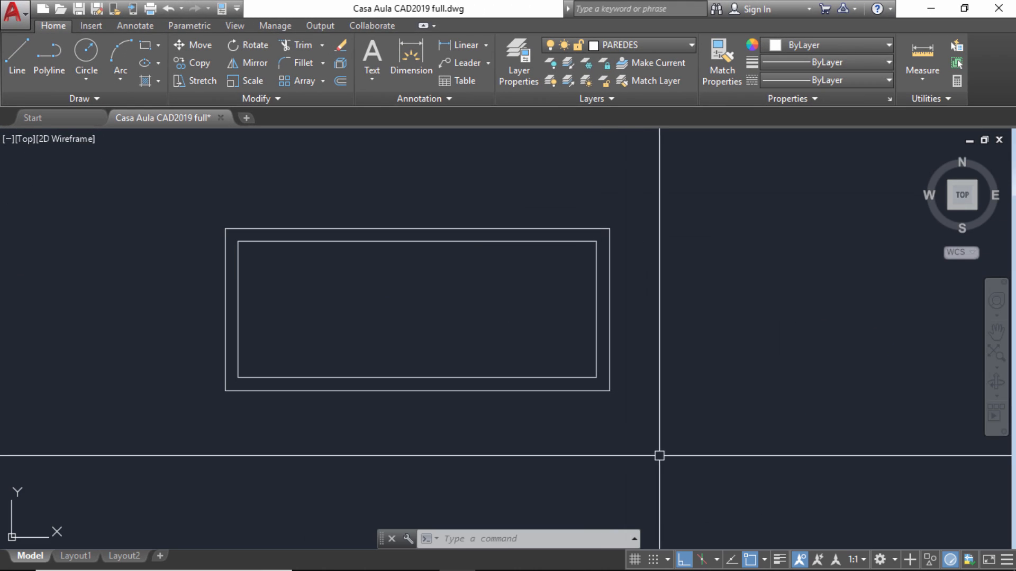
click(659, 456)
click(163, 190)
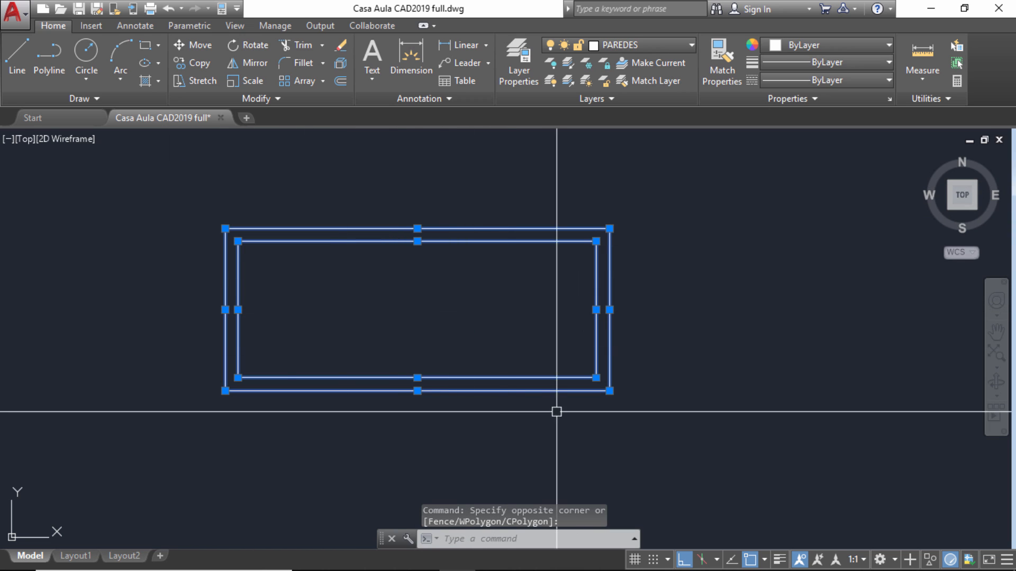
click(194, 46)
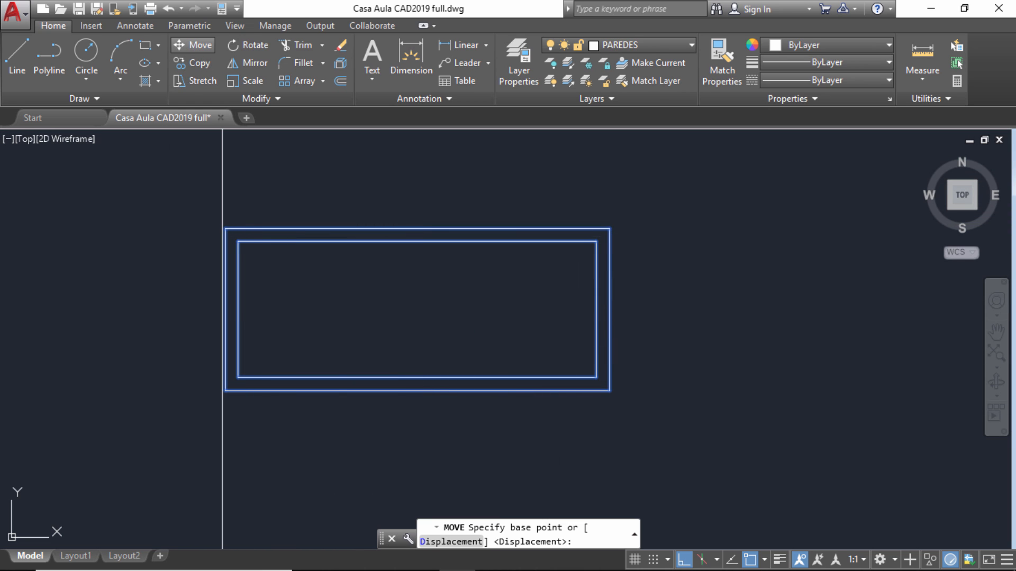
click(225, 391)
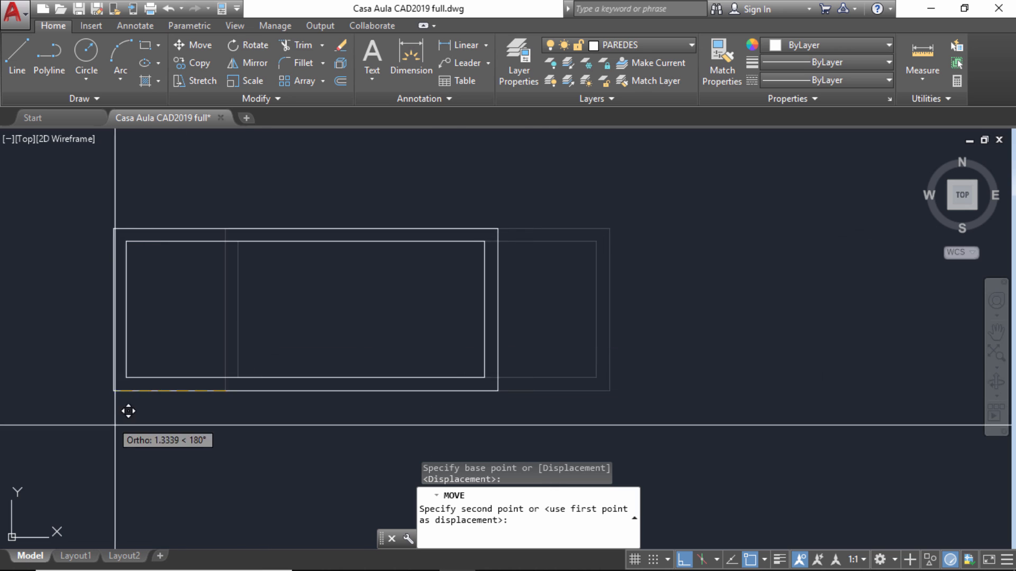
key(Escape)
scroll(390, 349, down, 8)
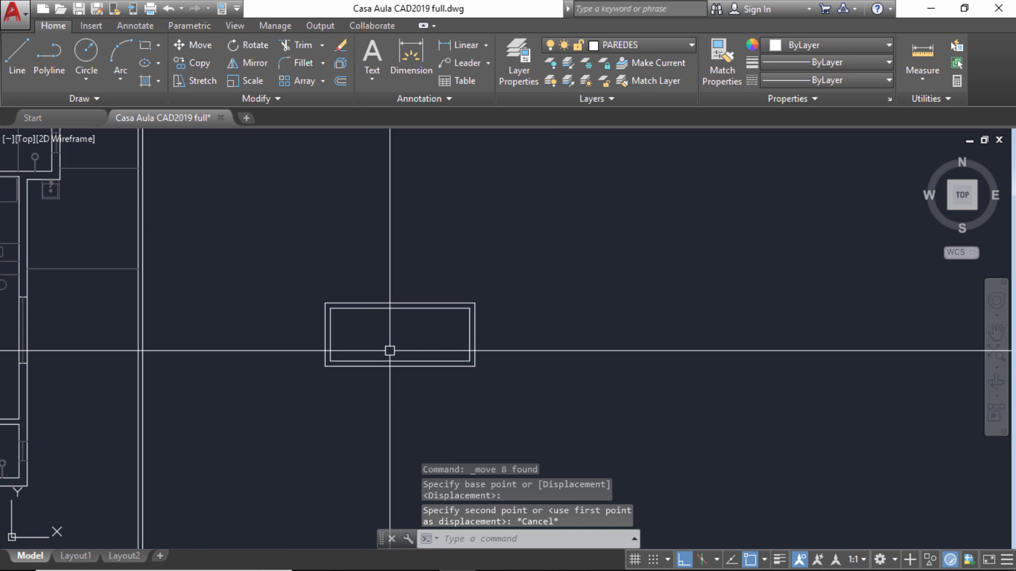
scroll(478, 299, up, 3)
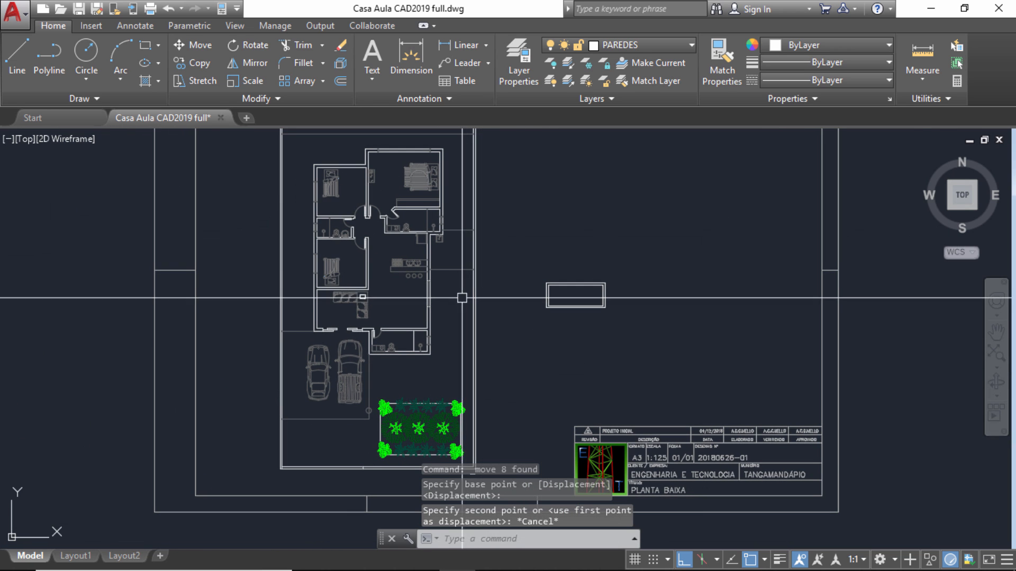
key(Escape)
Move the sink counter, toilet and shower from the lower bathroom into the new room, matching their lower-left inner corners, with Ortho off.
scroll(436, 367, up, 6)
click(436, 366)
click(363, 316)
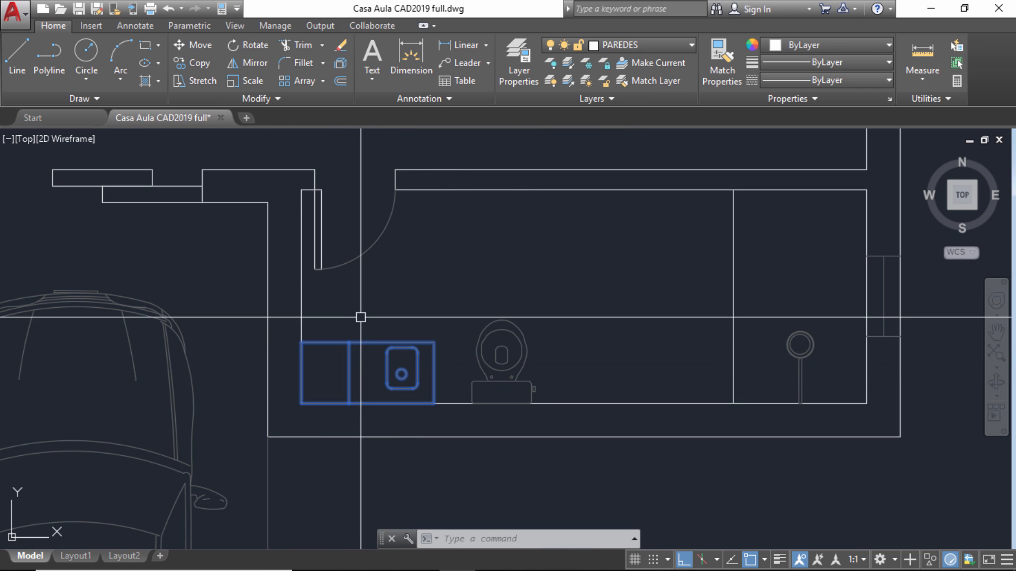
click(574, 376)
click(450, 301)
click(818, 381)
click(771, 313)
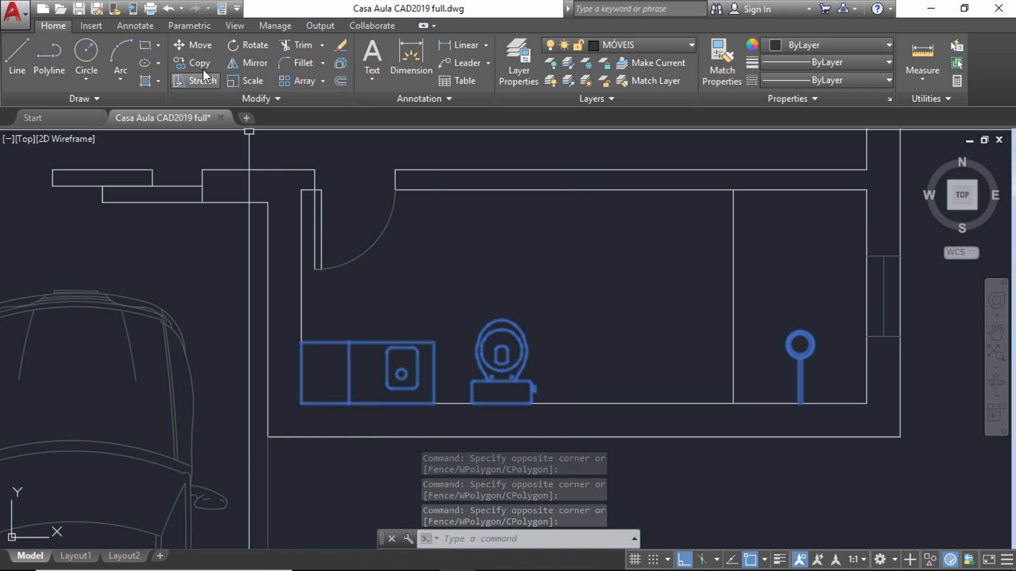
click(195, 46)
scroll(292, 450, up, 6)
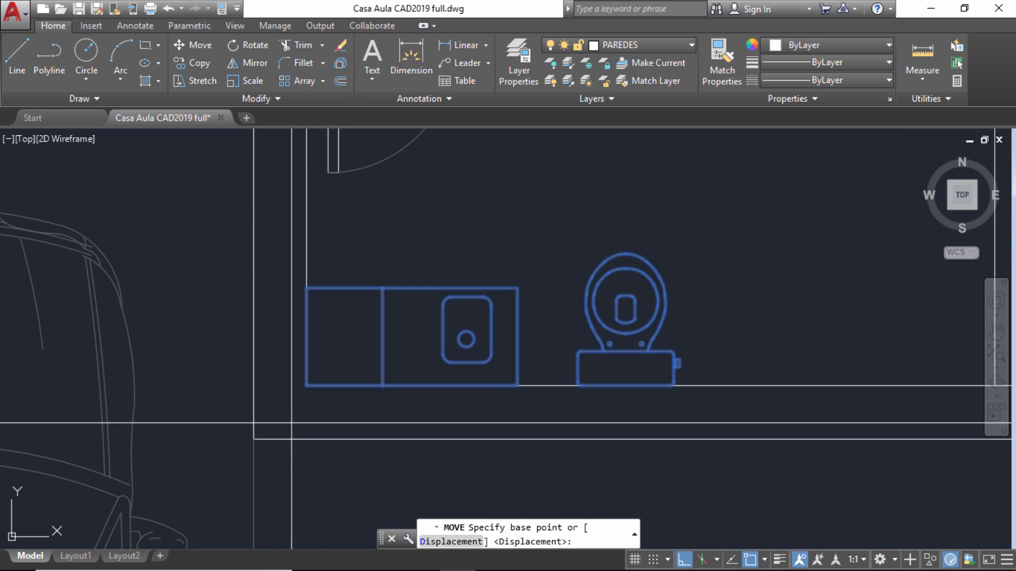
click(325, 342)
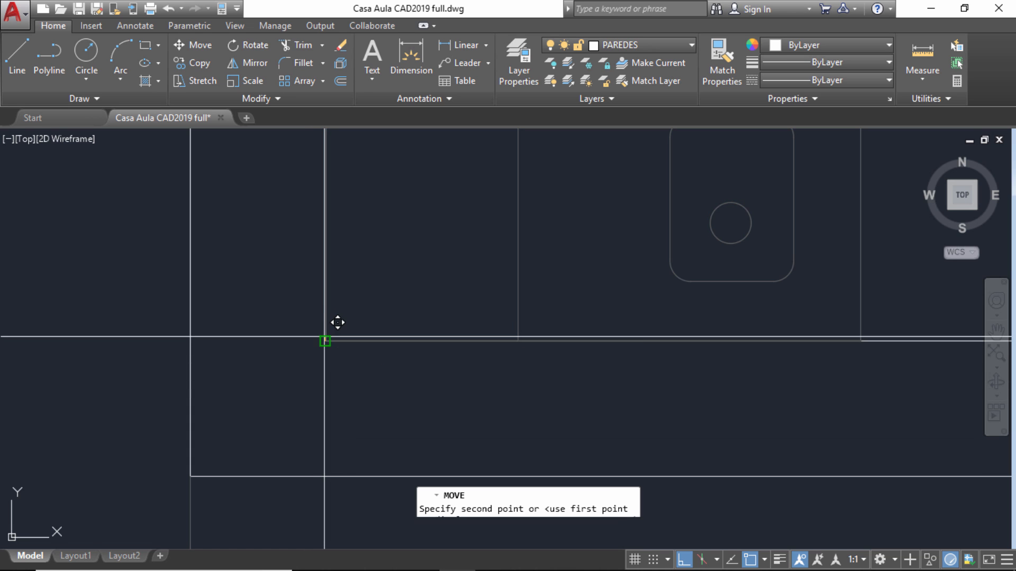
scroll(334, 328, down, 5)
scroll(340, 309, down, 5)
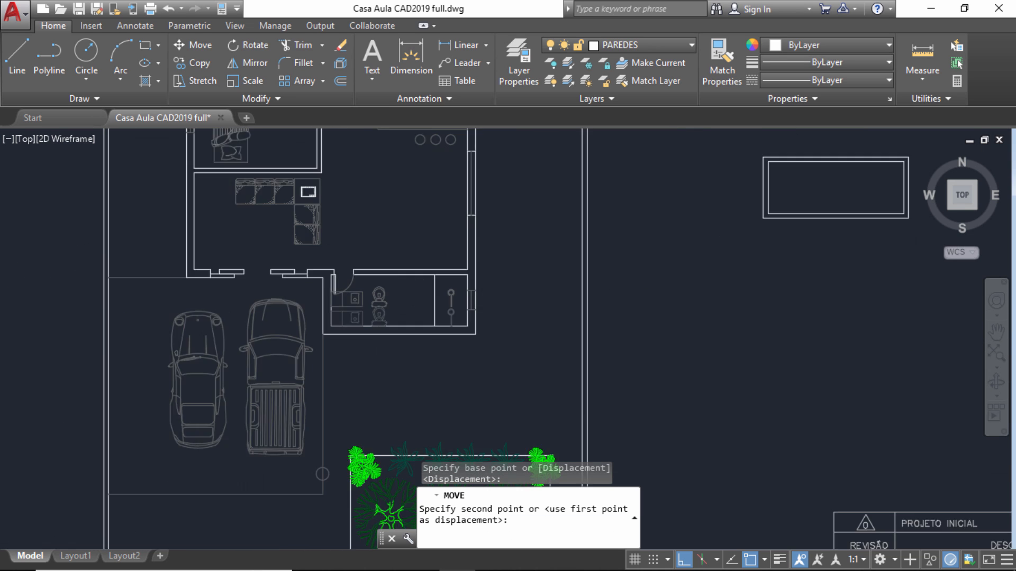
scroll(347, 289, up, 2)
key(F8)
scroll(350, 310, up, 2)
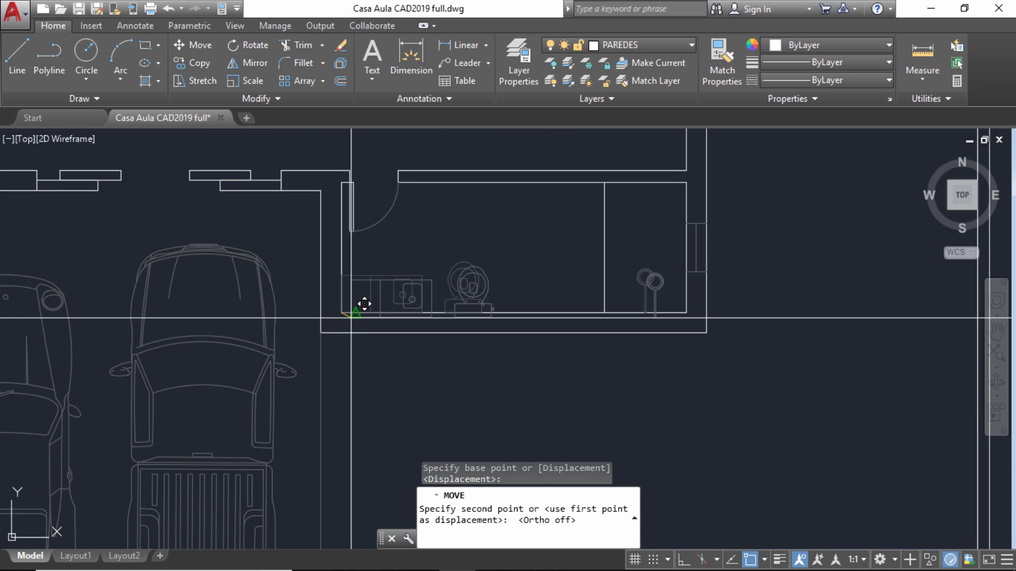
scroll(687, 268, down, 2)
scroll(653, 222, up, 10)
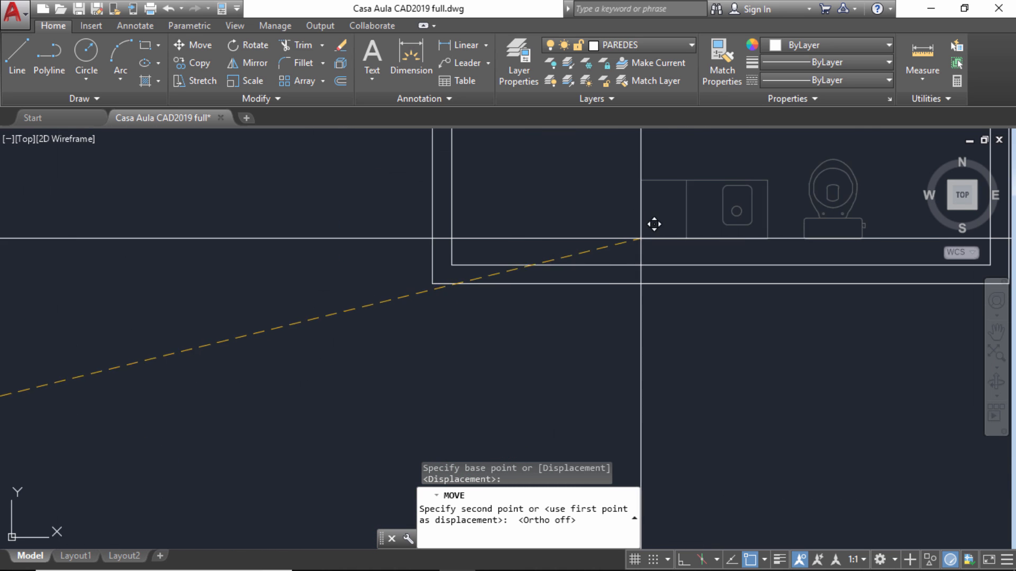
scroll(274, 333, down, 1)
key(Escape)
key(Escape)
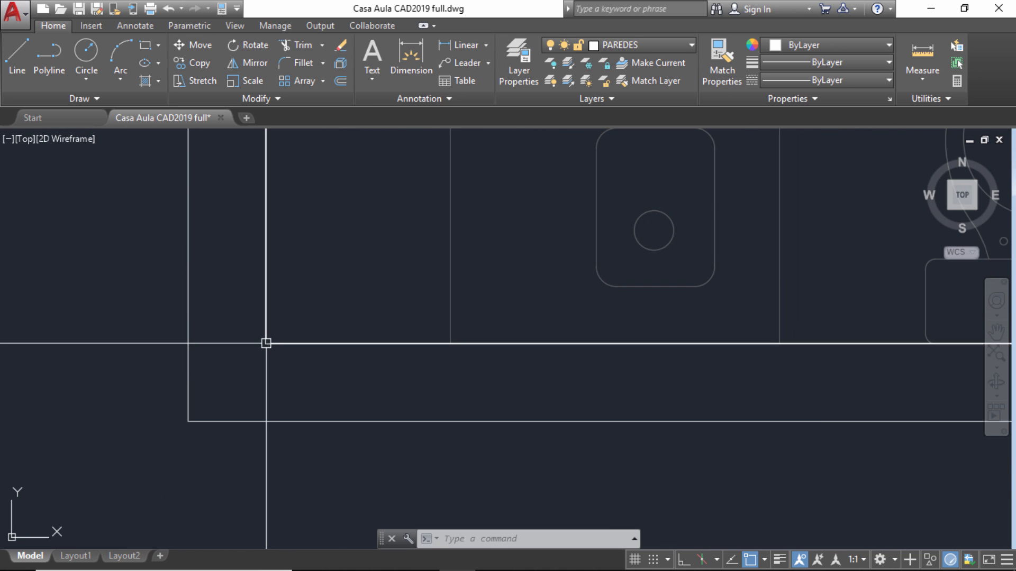
Compare the new room containing the fixtures with the bathroom they came from in the floor plan.
scroll(266, 341, down, 3)
scroll(509, 372, down, 4)
middle_drag(658, 352, 780, 342)
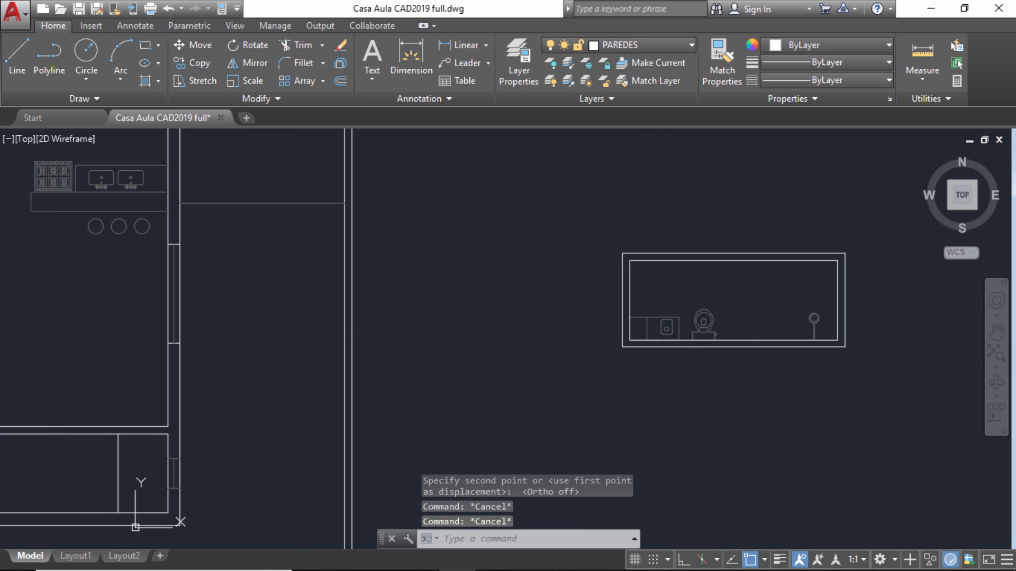
middle_drag(449, 263, 710, 256)
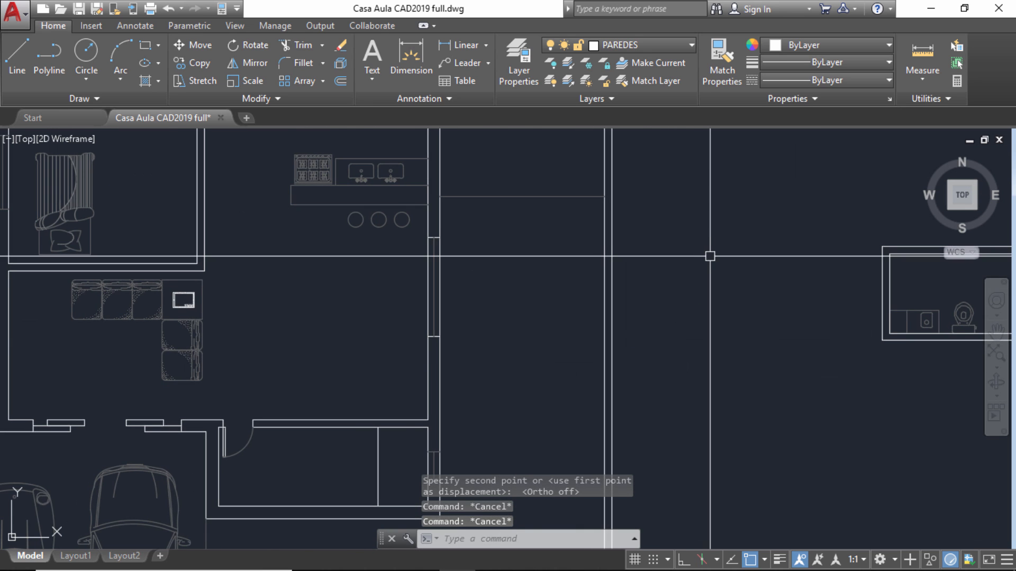
scroll(675, 283, down, 3)
scroll(617, 256, down, 1)
scroll(445, 333, up, 4)
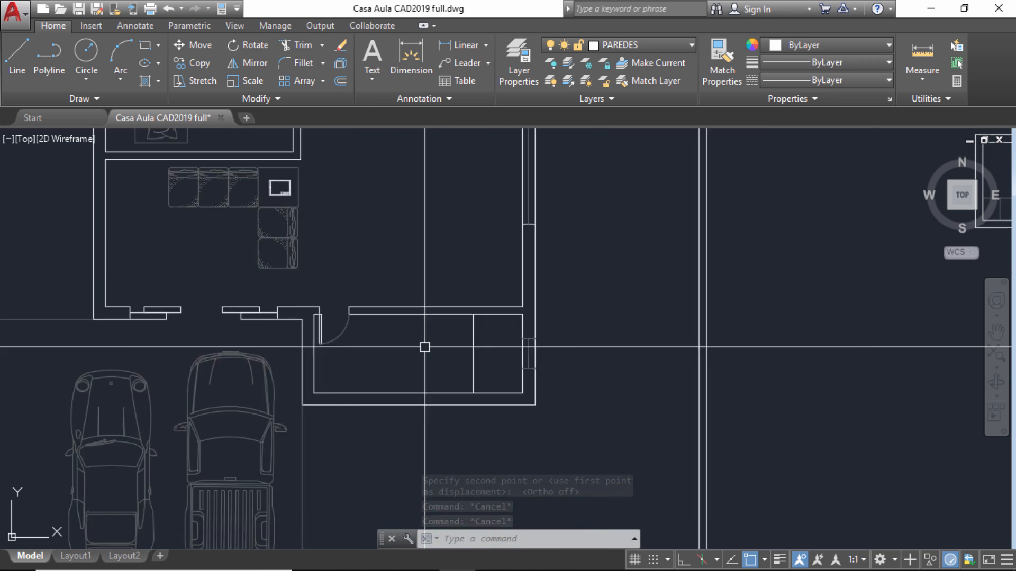
scroll(317, 399, down, 4)
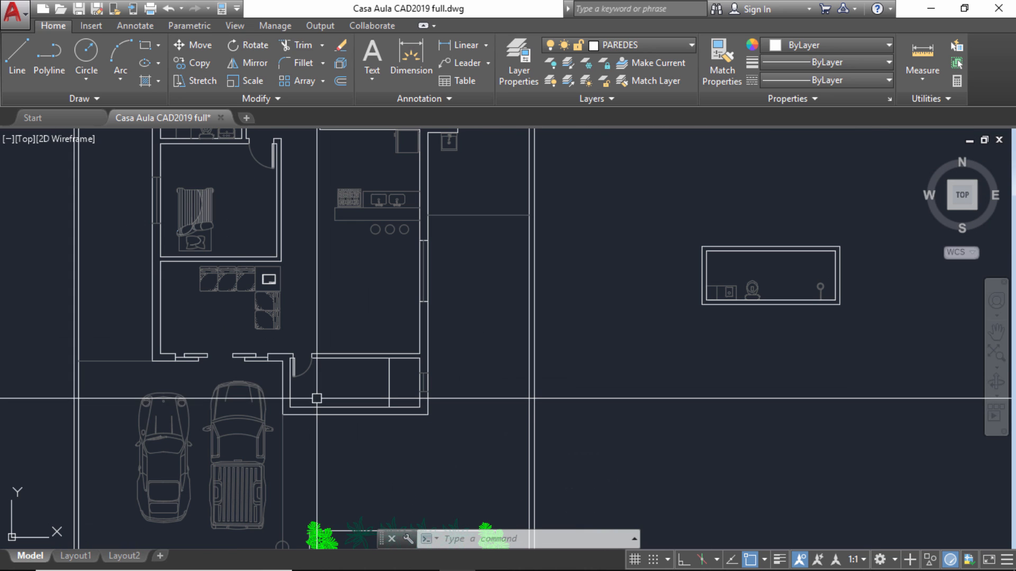
Undo the move of the sink counter, toilet and shower.
key(ctrl+z)
key(ctrl+z)
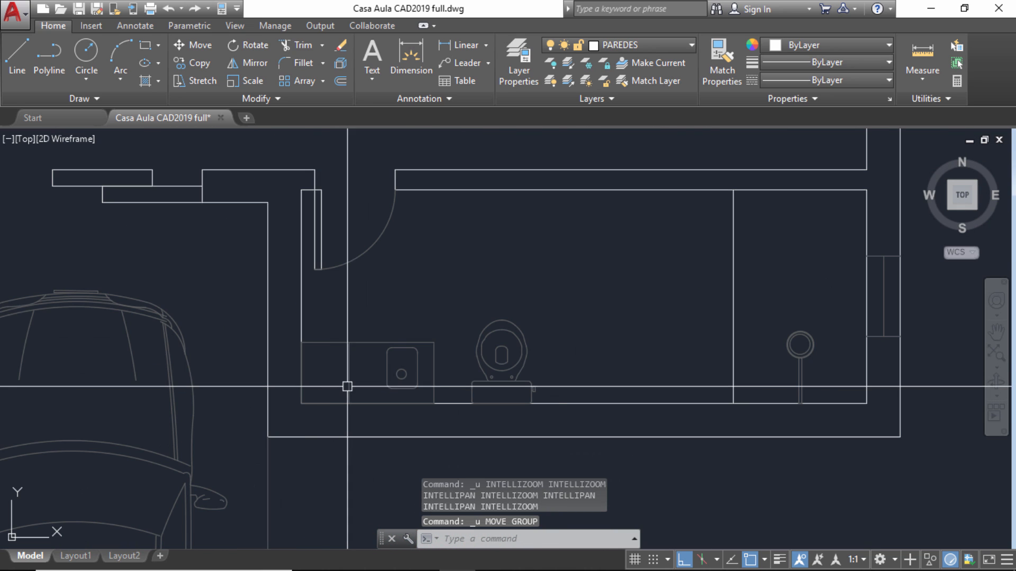
scroll(513, 367, down, 5)
middle_drag(477, 358, 447, 381)
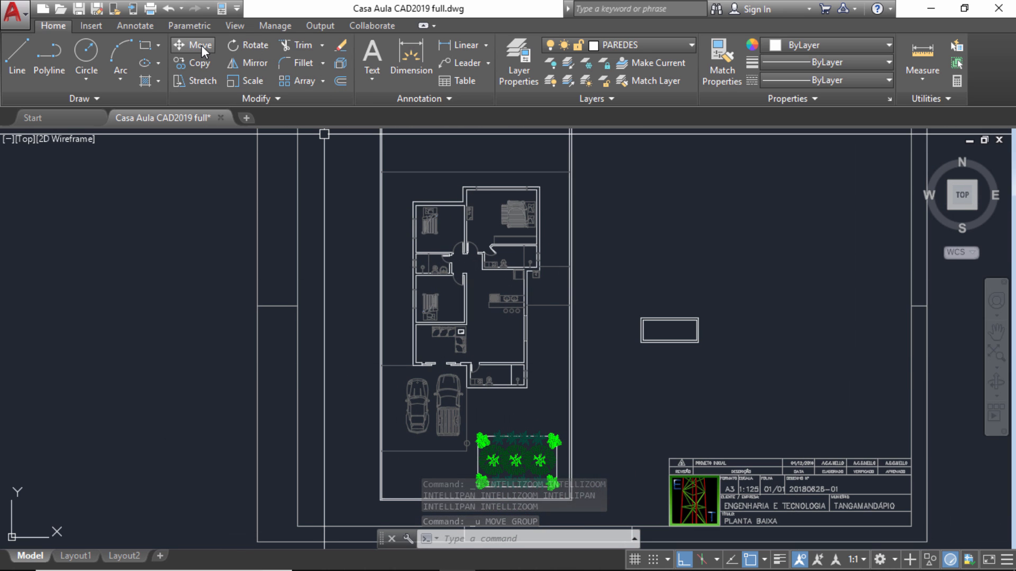
scroll(522, 378, up, 7)
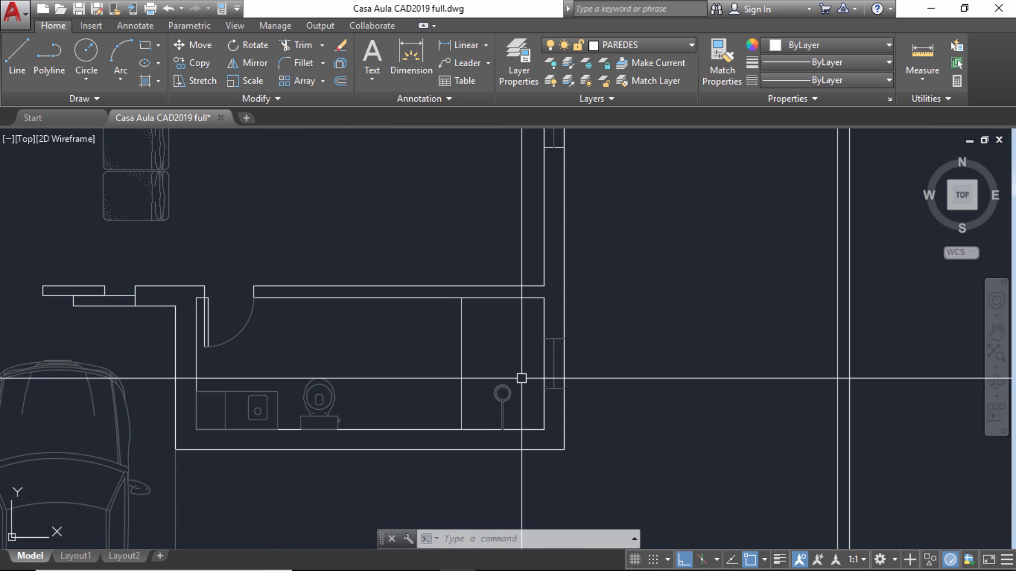
Copy the sink counter, toilet, partition line and shower from the lower bathroom into the new room, matching their lower-left inner corners.
click(520, 403)
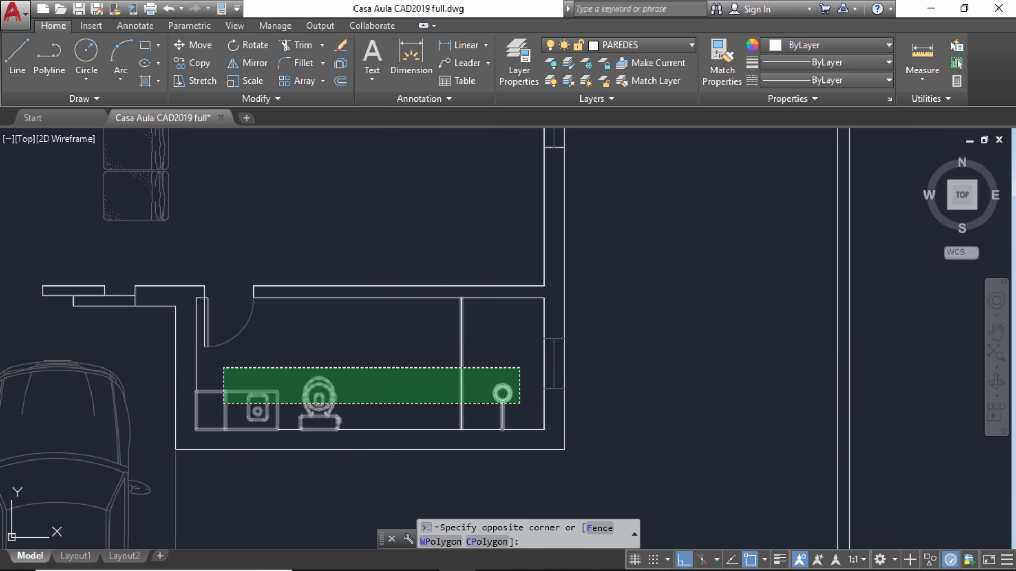
click(223, 368)
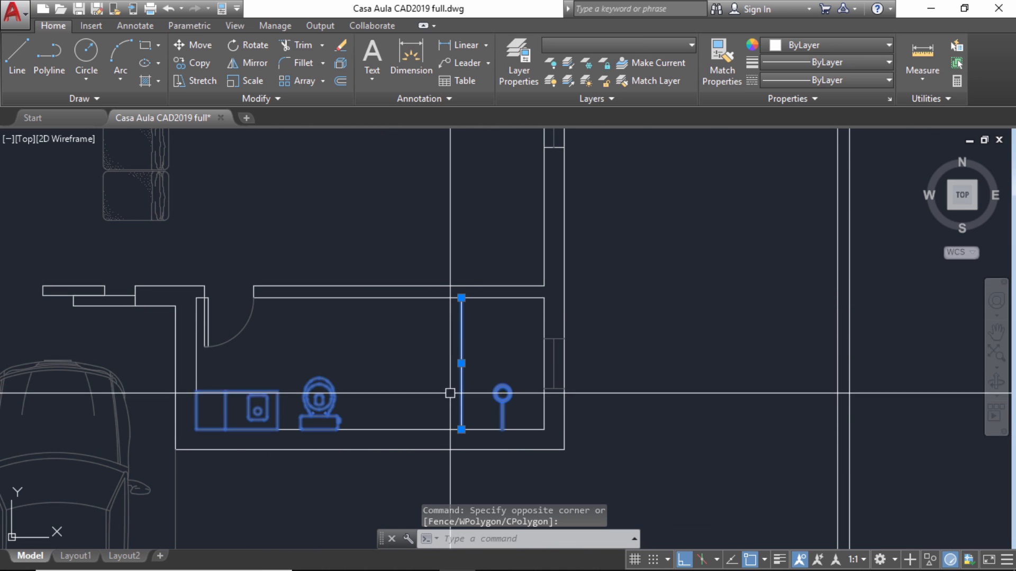
click(194, 61)
scroll(195, 433, up, 4)
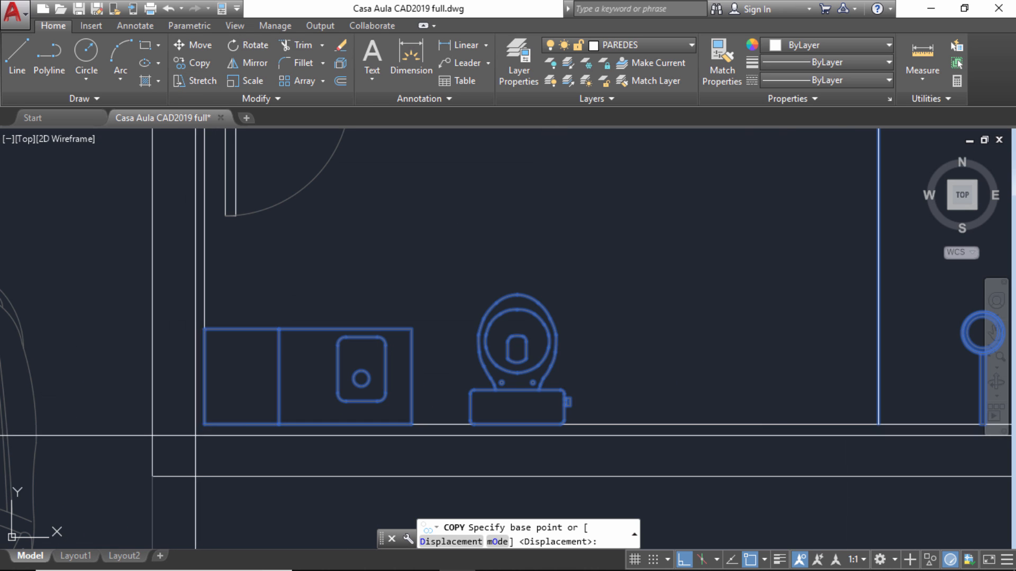
click(203, 425)
scroll(209, 420, down, 10)
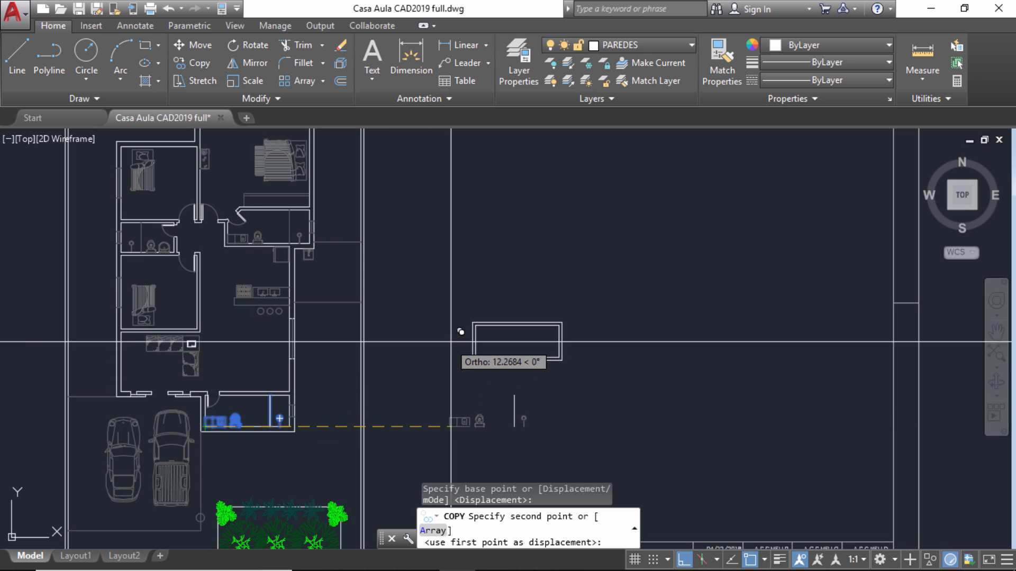
scroll(460, 332, up, 6)
click(532, 396)
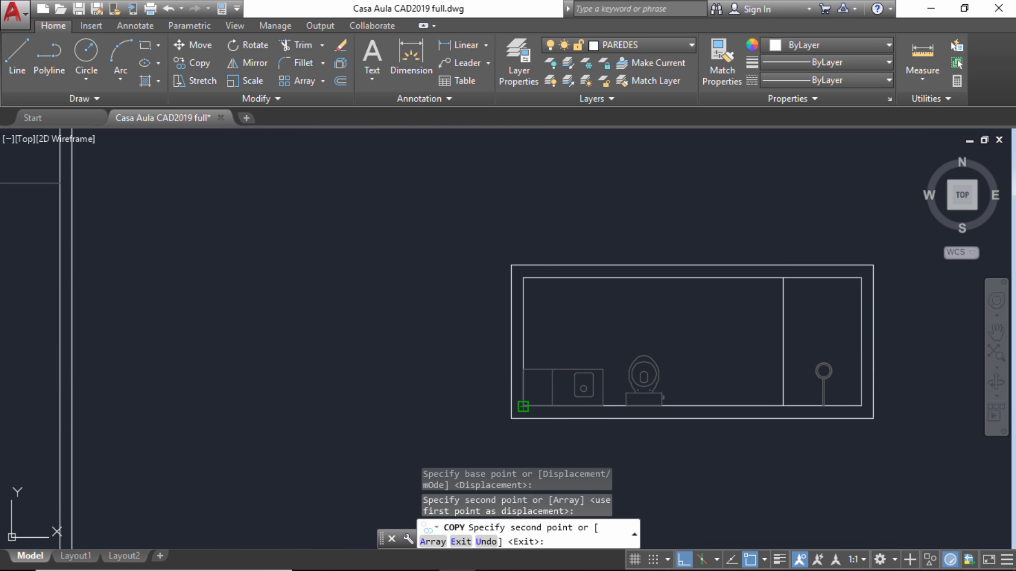
key(Escape)
Copy the lower bathroom's toilet 1 unit horizontally along the wall towards the shower, using the middle of its base as base point.
scroll(523, 406, down, 6)
scroll(529, 344, up, 6)
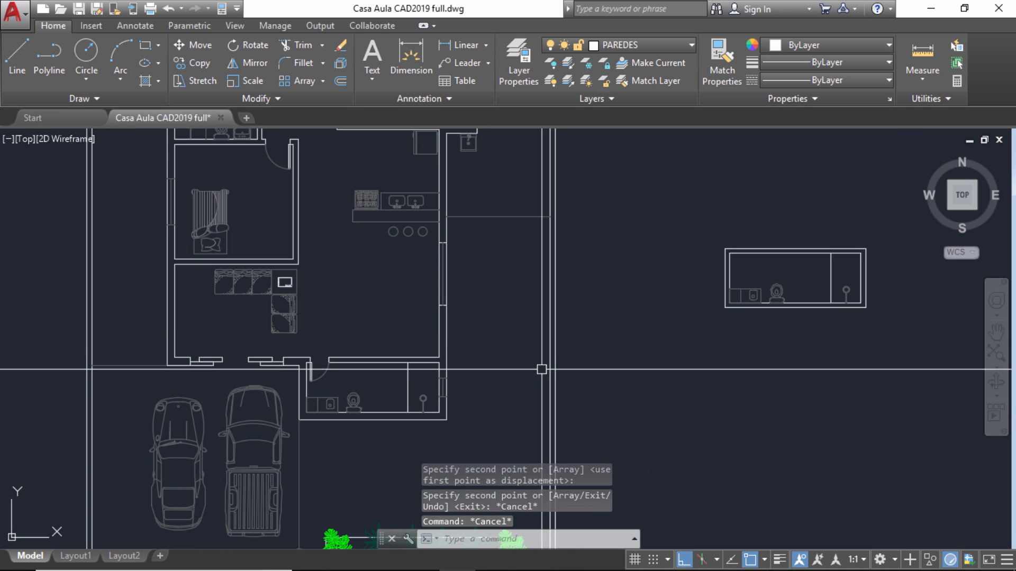
middle_drag(423, 340, 355, 343)
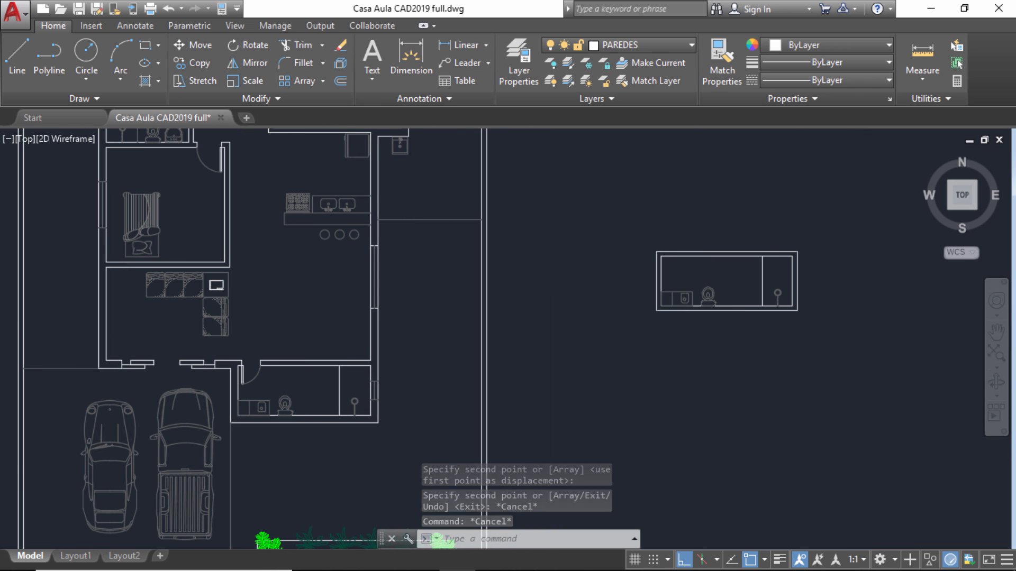
scroll(323, 413, up, 4)
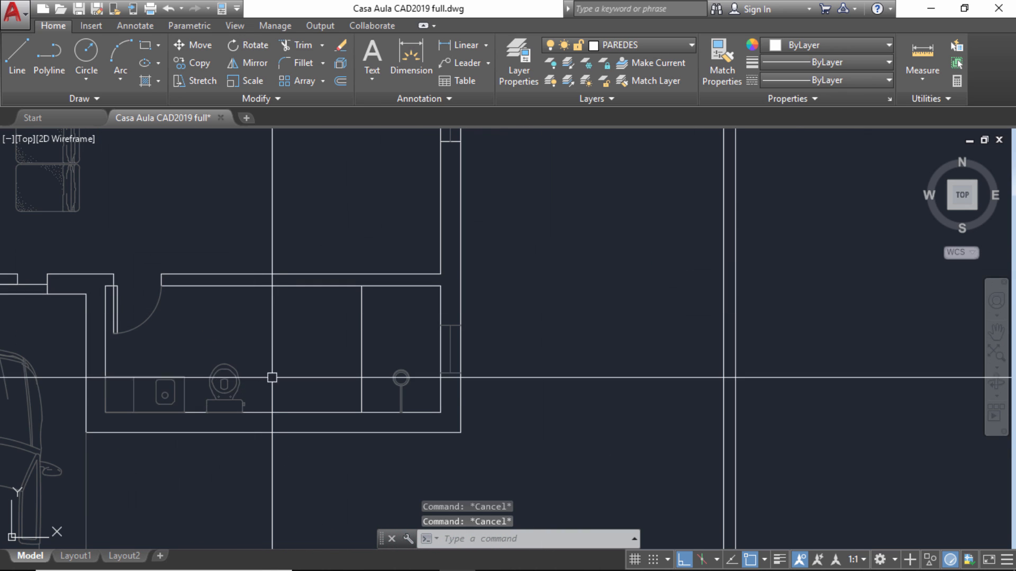
click(285, 401)
click(208, 344)
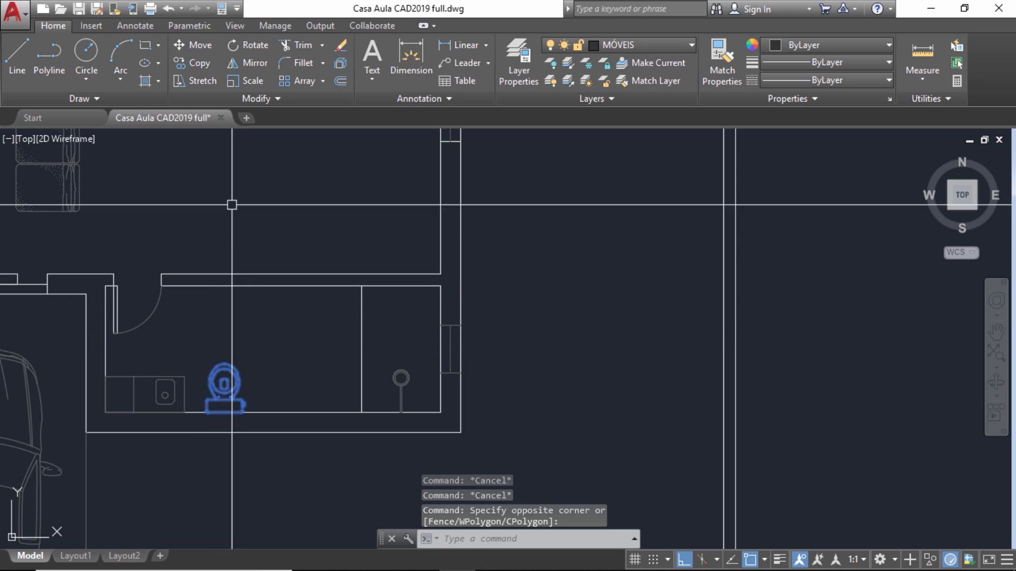
click(201, 62)
scroll(225, 433, up, 4)
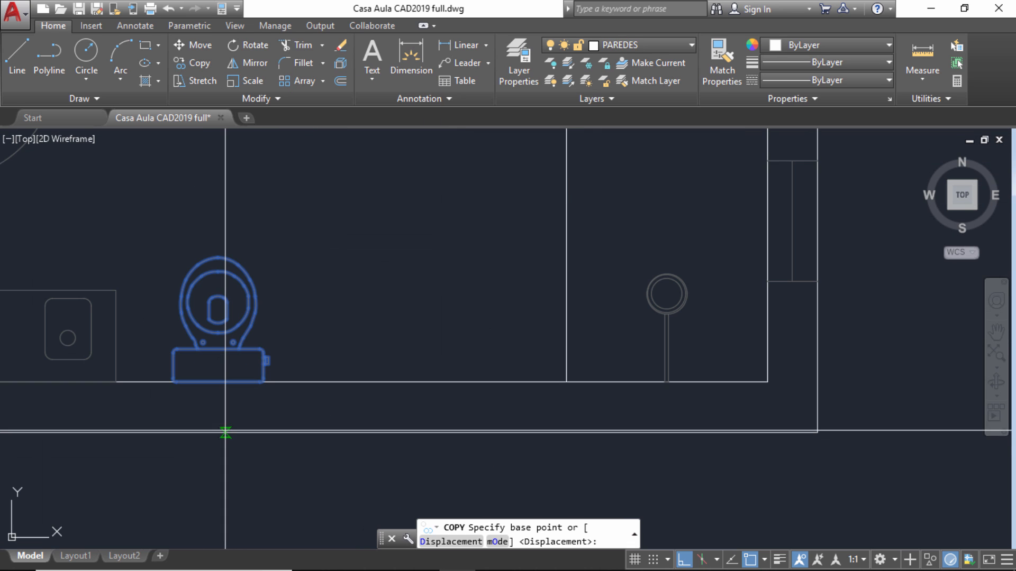
click(217, 381)
scroll(218, 377, down, 4)
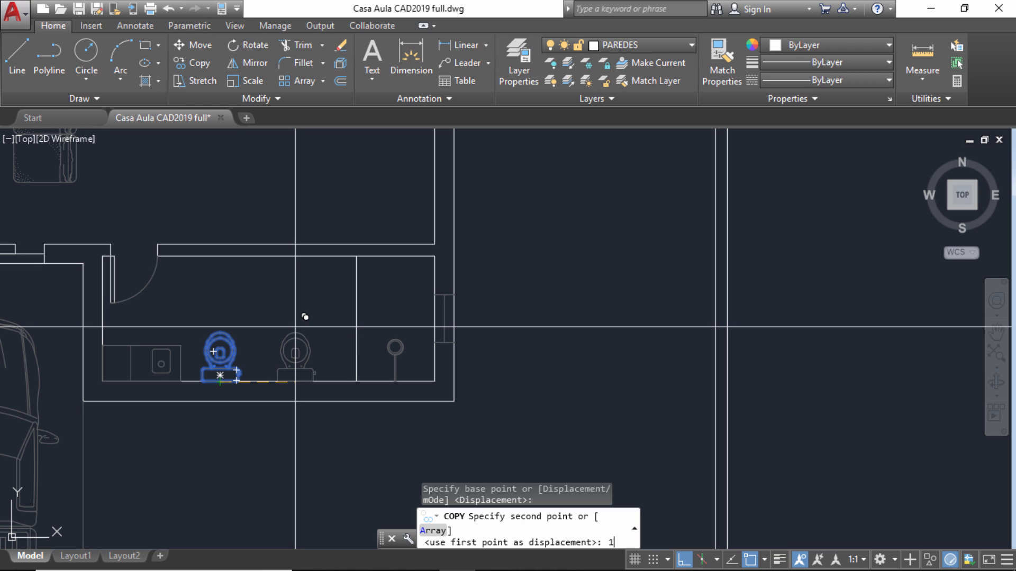
text(1)
key(Return)
key(Escape)
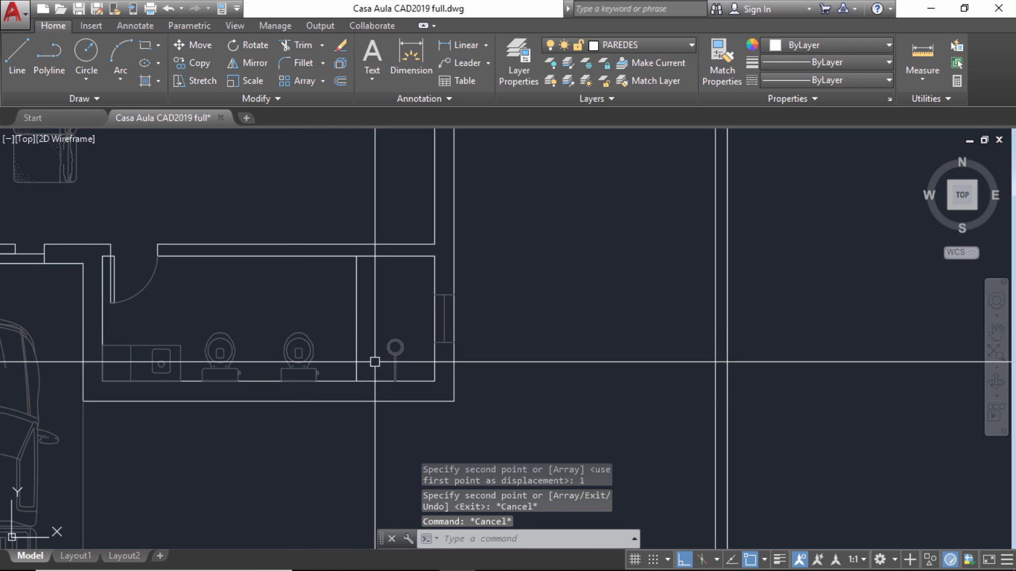
Copy the second toilet 1 unit diagonally towards the shower partition with Ortho off, and delete that diagonal copy.
scroll(290, 401, up, 3)
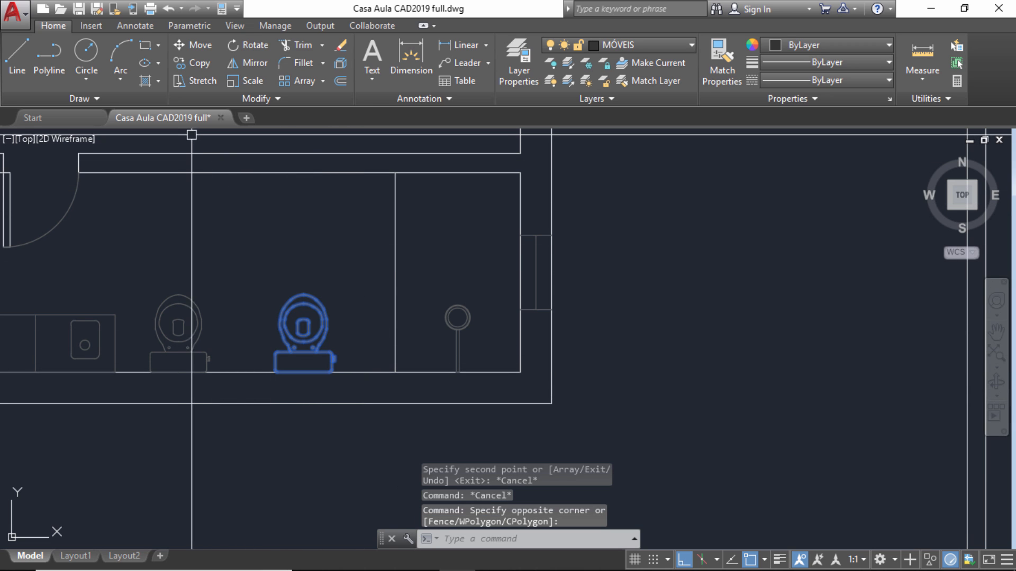
click(205, 68)
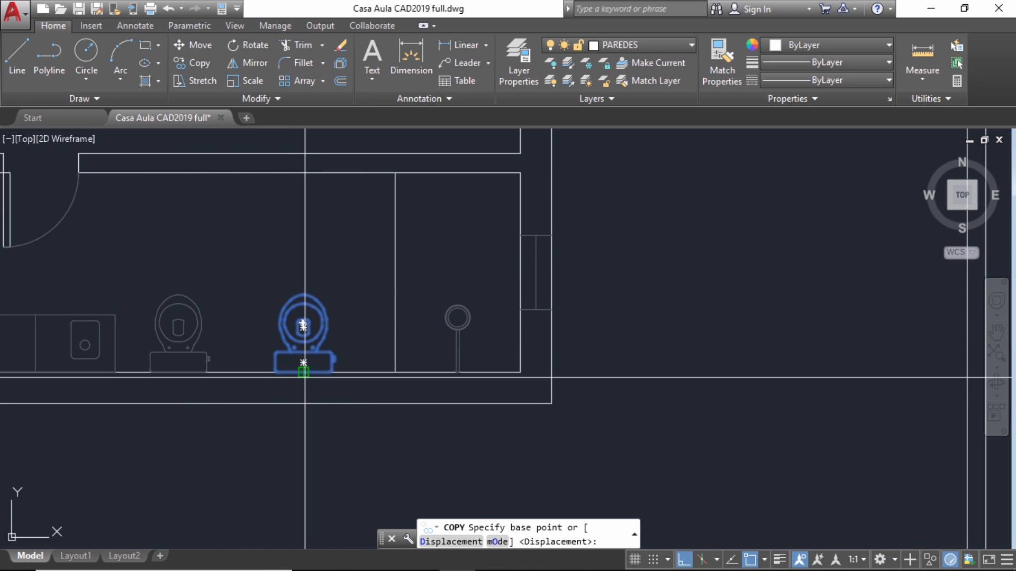
click(303, 373)
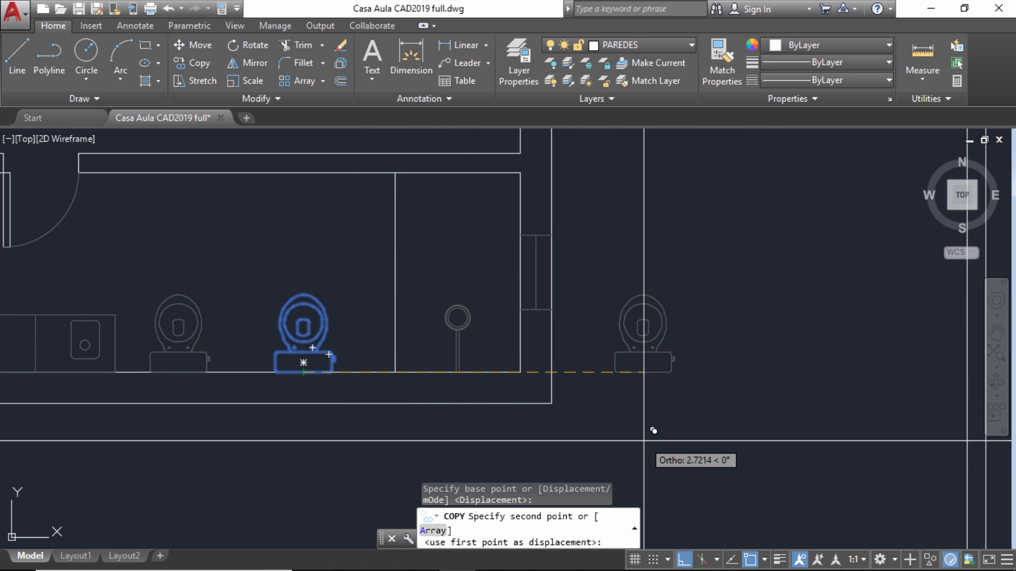
key(F8)
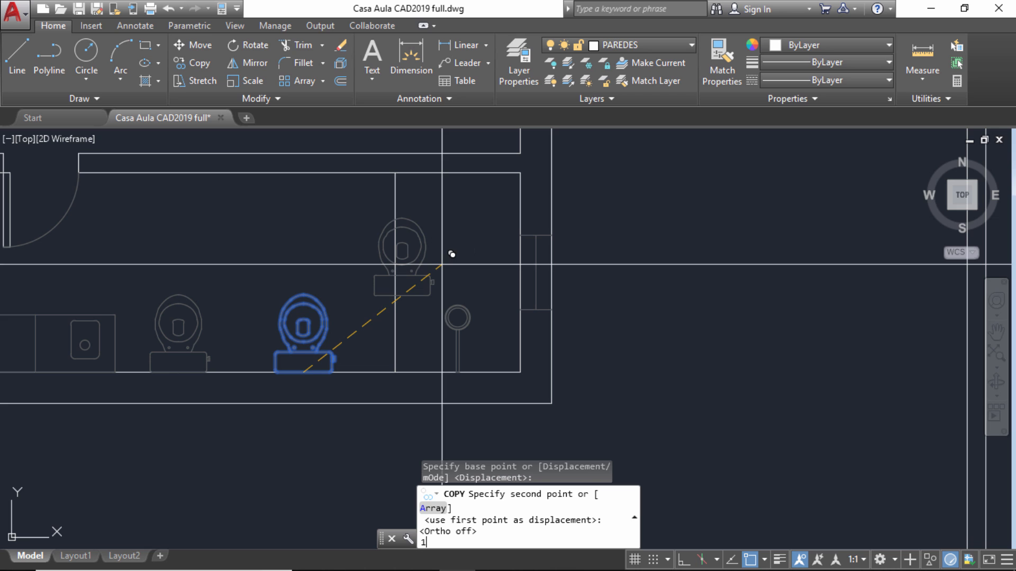
text(1)
key(Return)
key(Escape)
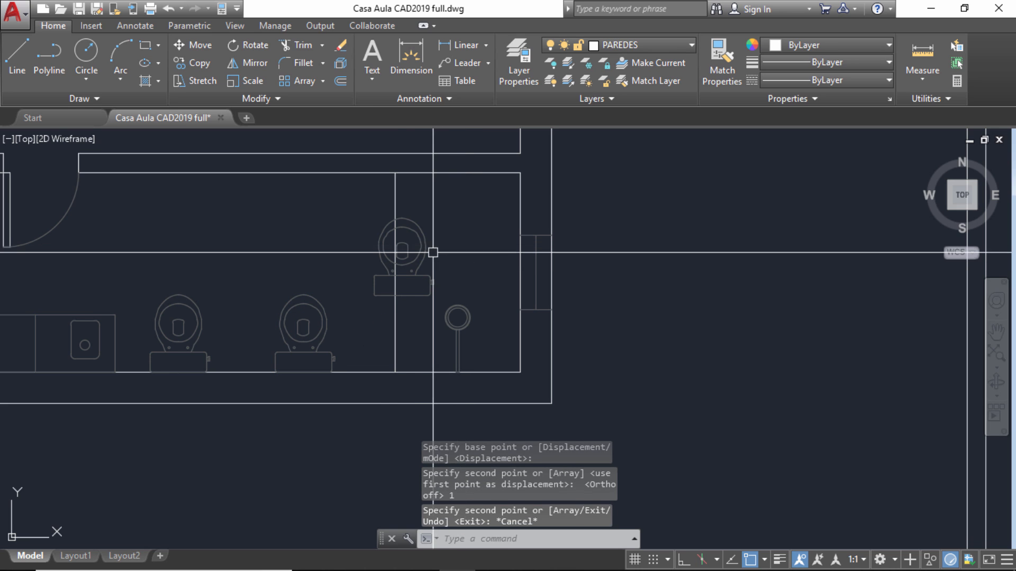
click(384, 302)
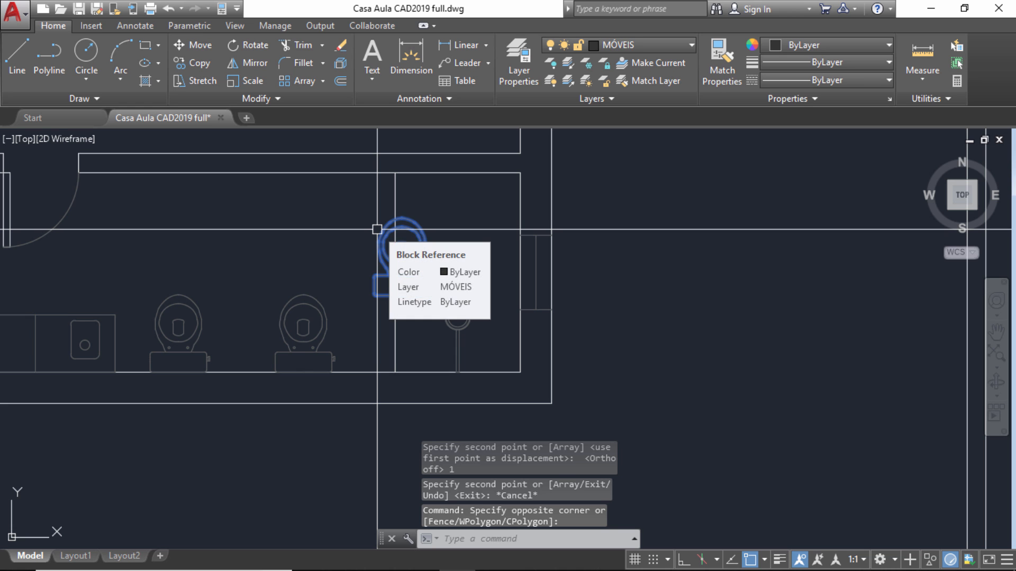
key(Delete)
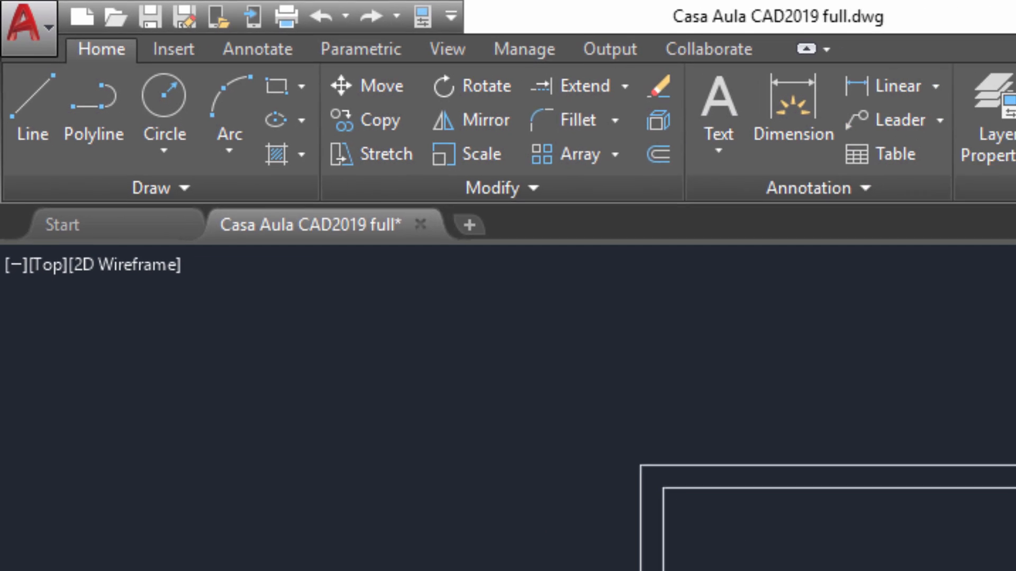
Try rotating the new room and its fixtures about the outer lower-left corner, with Ortho on and off.
click(898, 538)
click(291, 207)
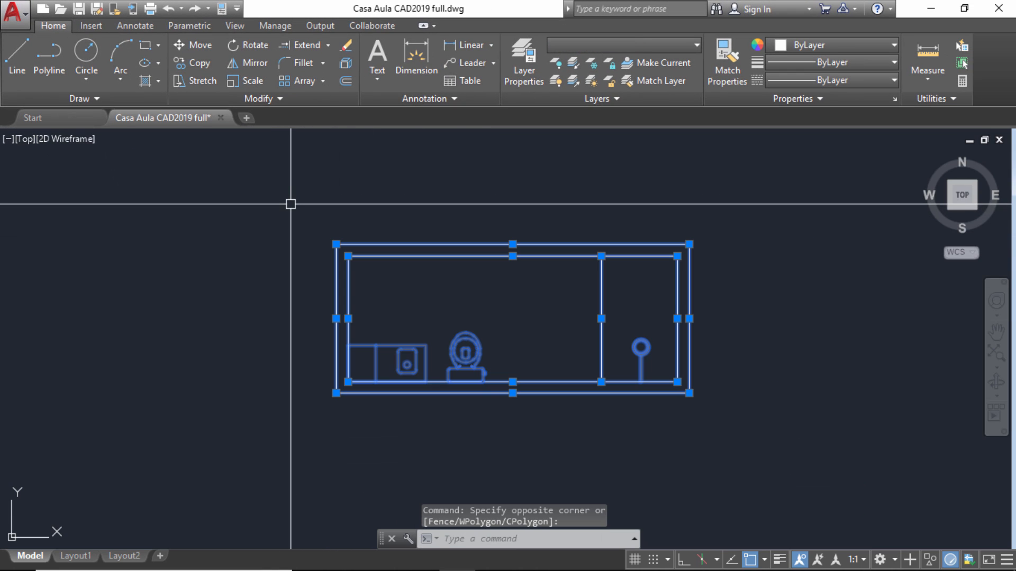
click(240, 48)
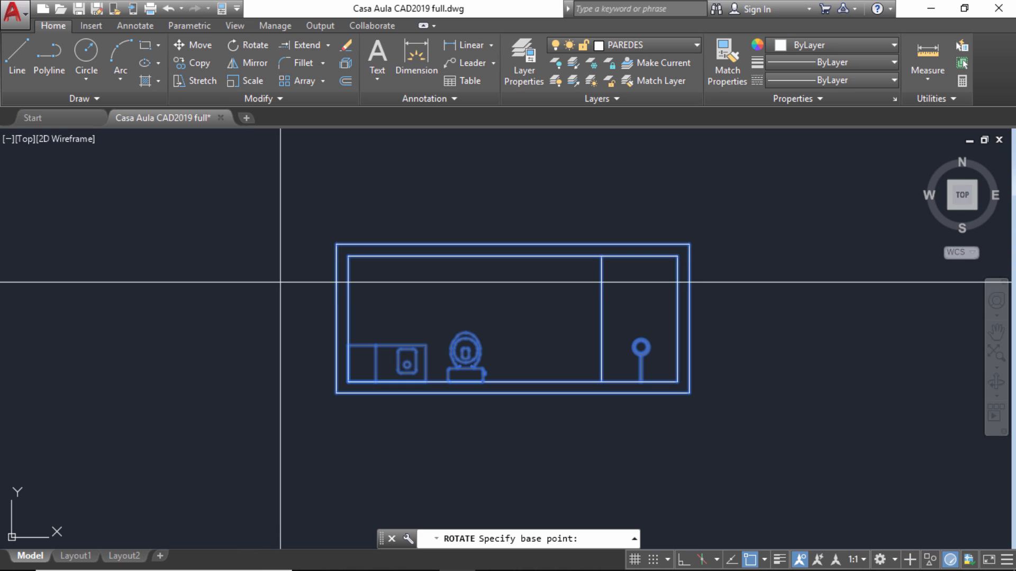
click(336, 394)
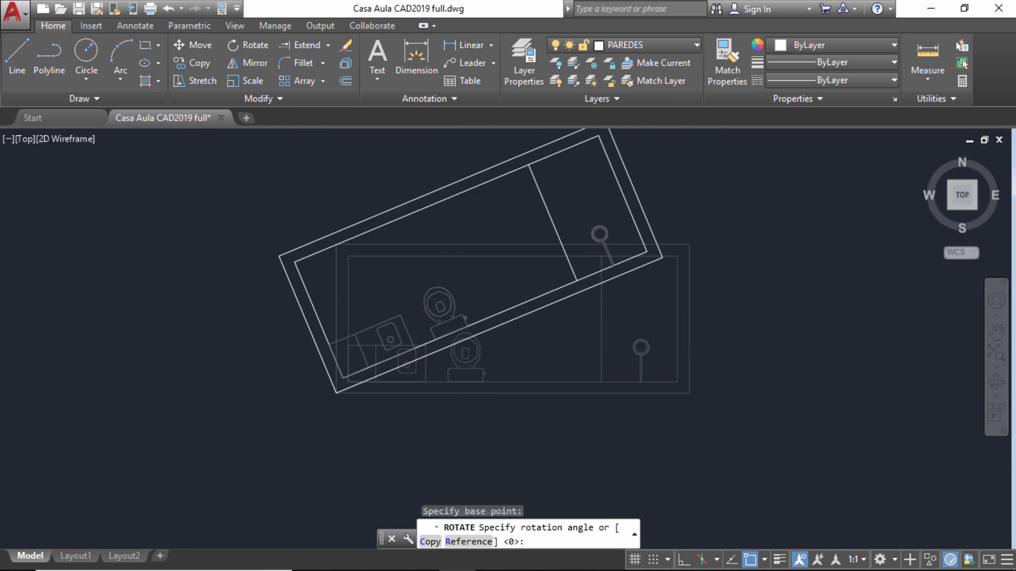
scroll(429, 311, down, 4)
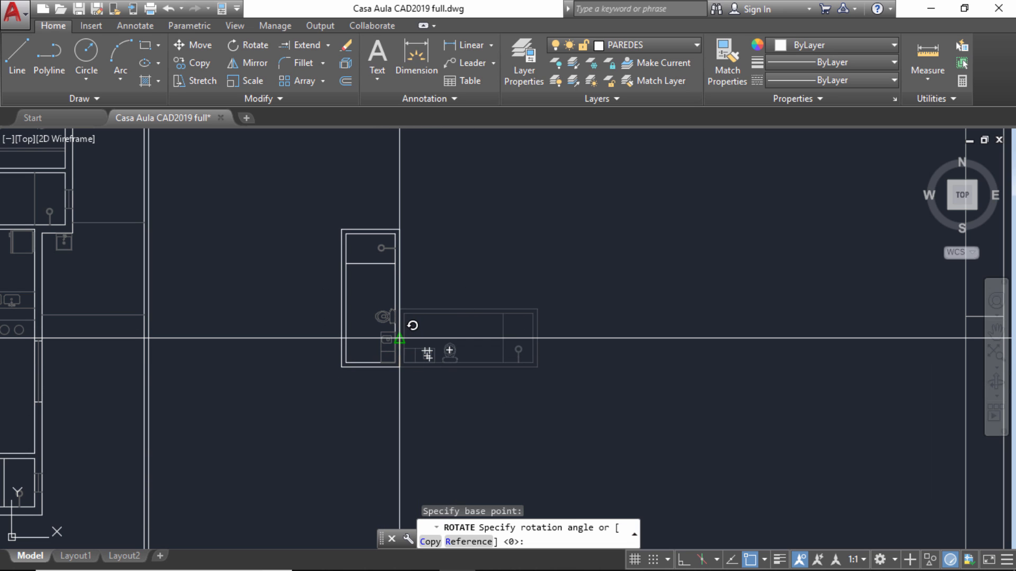
key(F8)
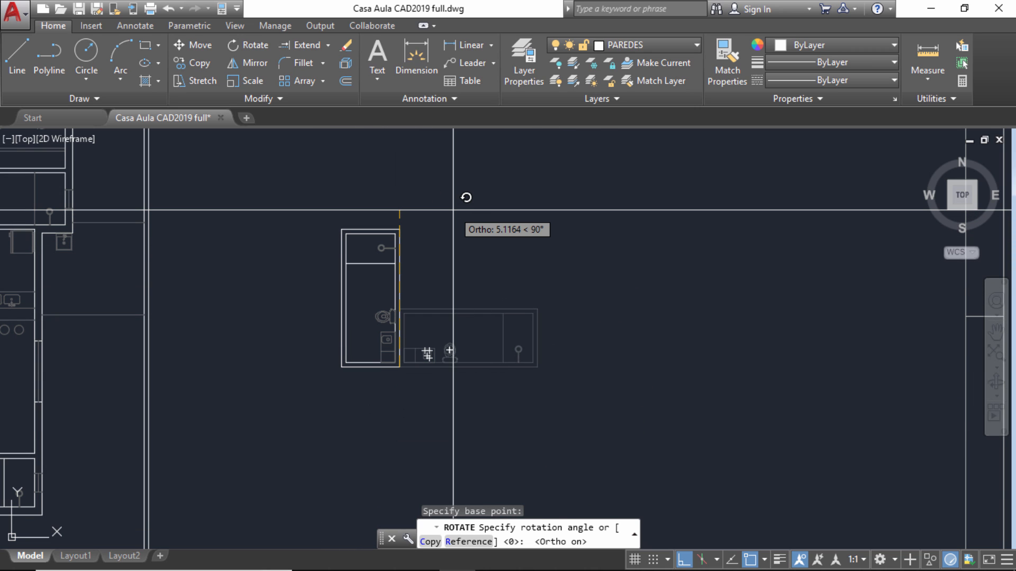
key(F8)
scroll(460, 267, up, 5)
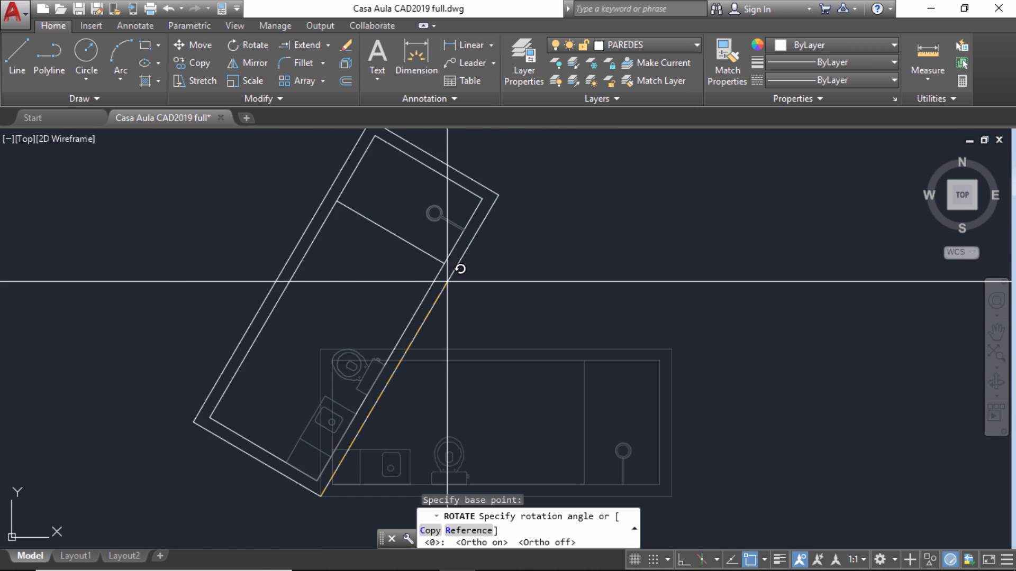
scroll(446, 281, down, 5)
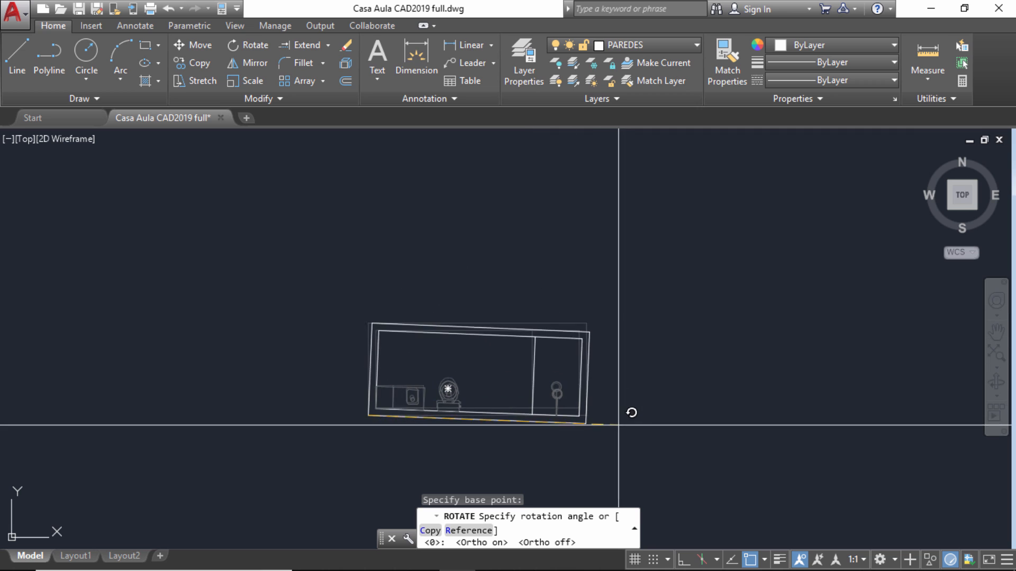
scroll(615, 414, down, 2)
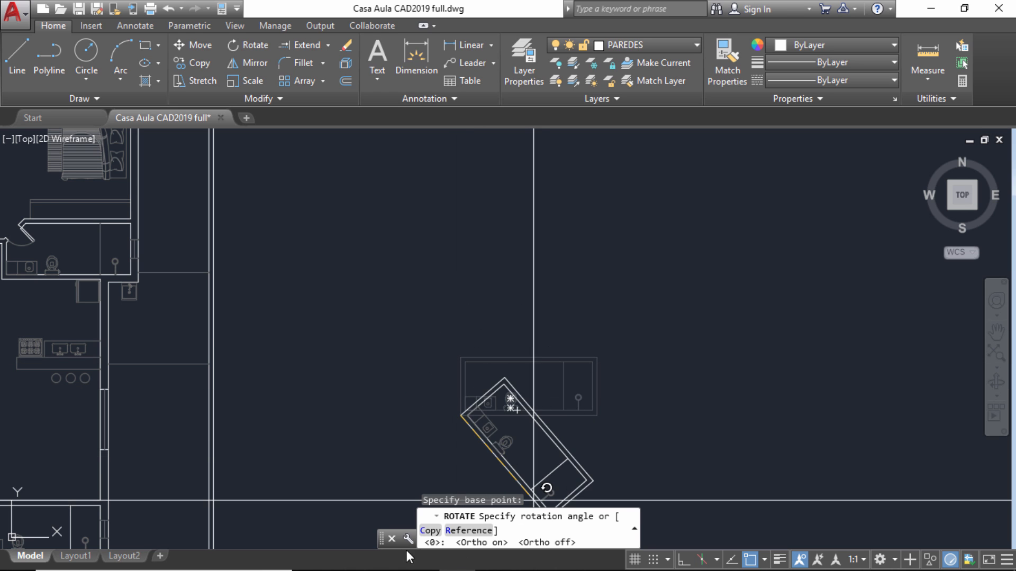
scroll(511, 405, down, 2)
scroll(529, 445, up, 2)
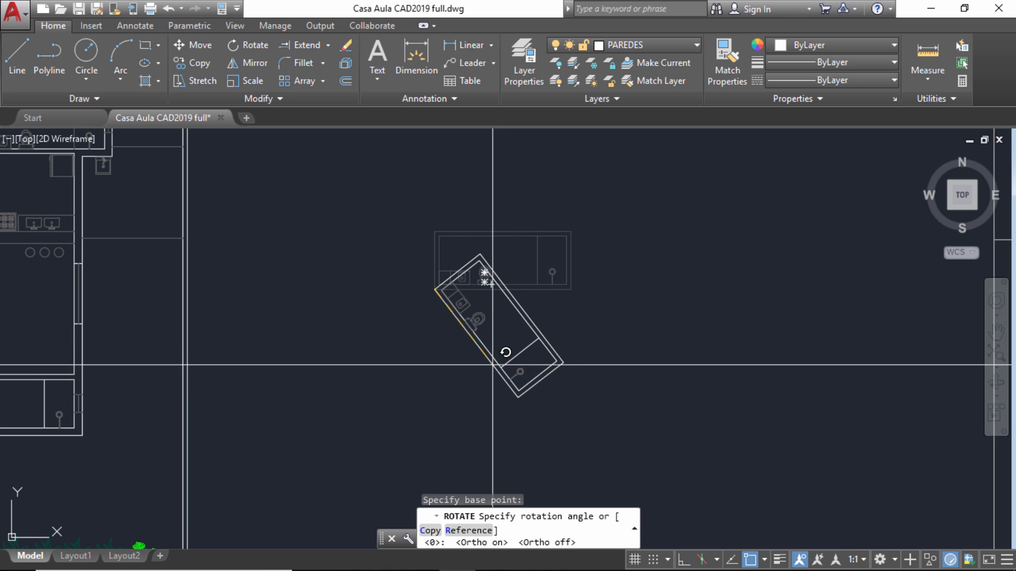
key(Return)
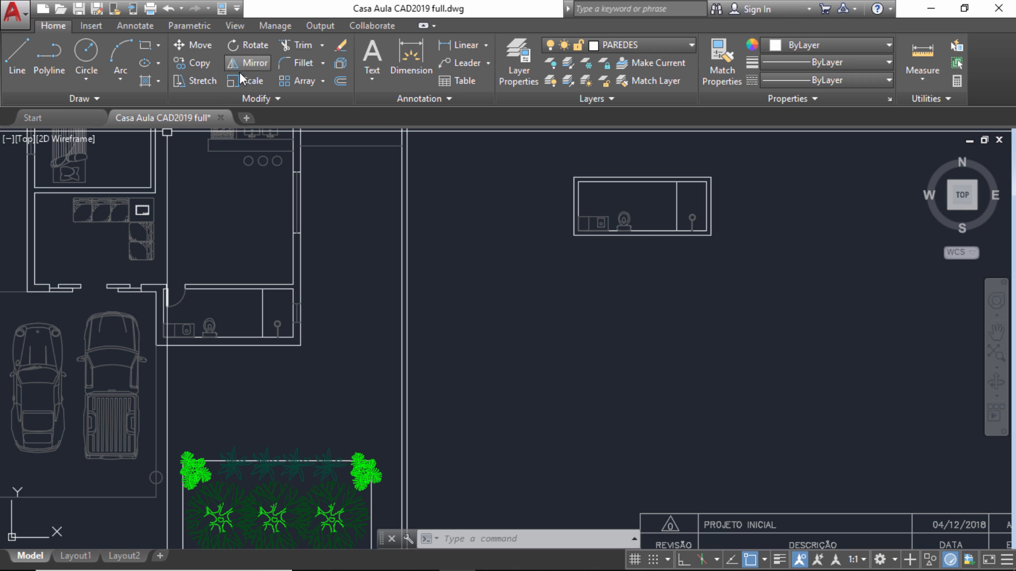
Draw a right triangle of three lines below the new room, using Ortho for the horizontal base and vertical right side.
click(14, 48)
click(609, 394)
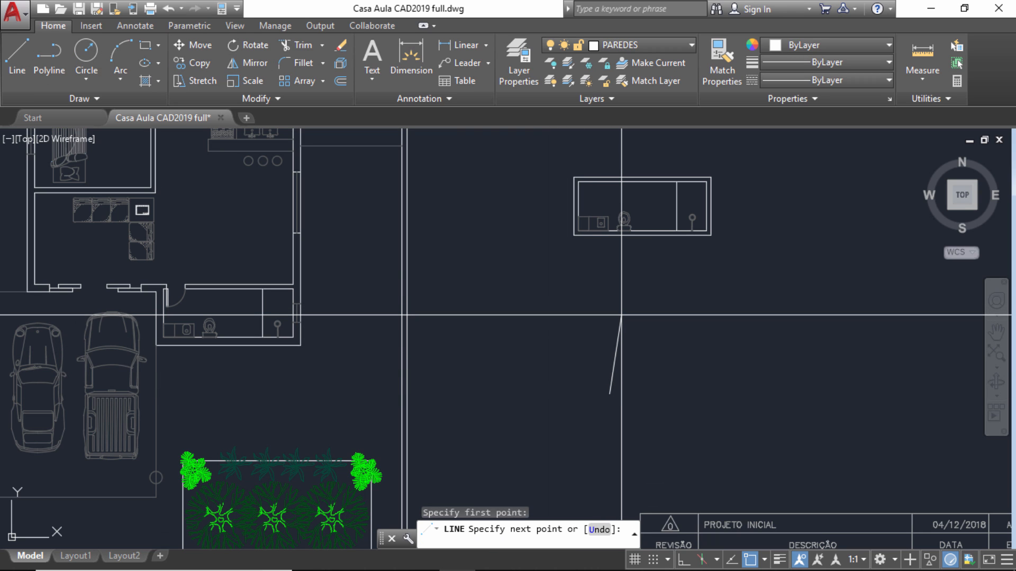
key(F8)
click(687, 395)
click(687, 264)
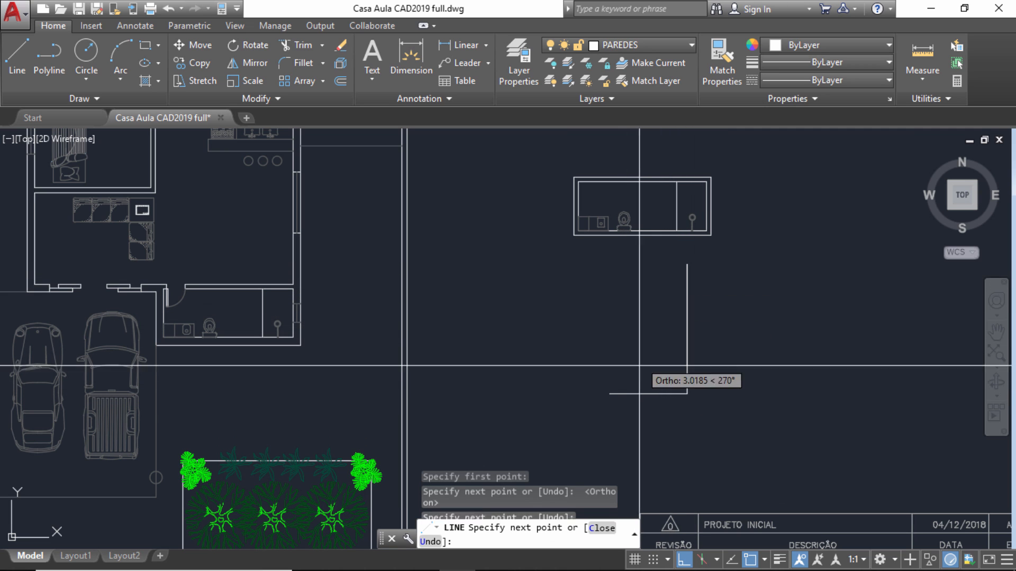
click(609, 394)
key(Escape)
key(Escape)
Mirror the right triangle about a vertical line to its right, keeping the source objects.
middle_drag(489, 389, 454, 383)
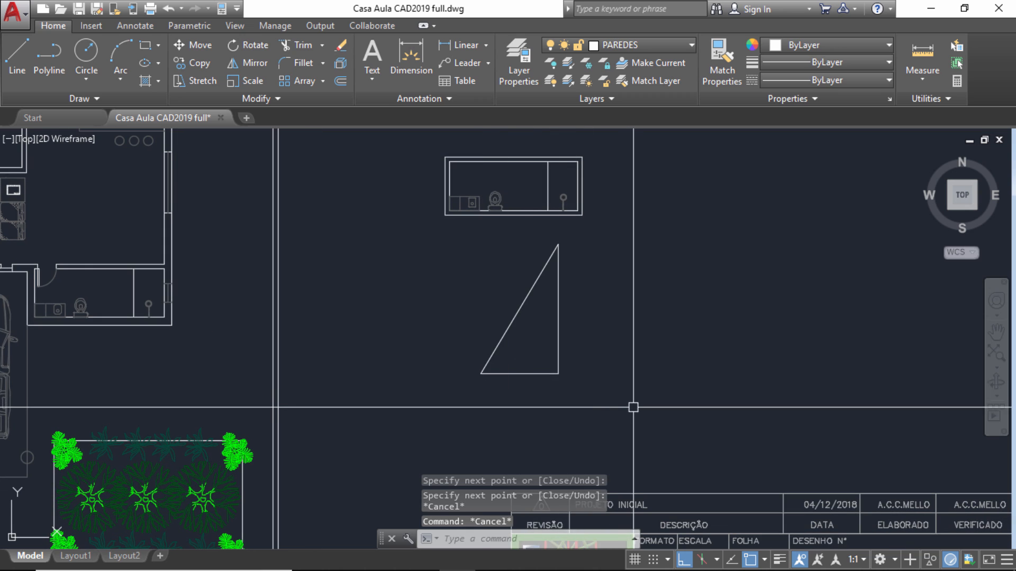
click(630, 404)
click(499, 256)
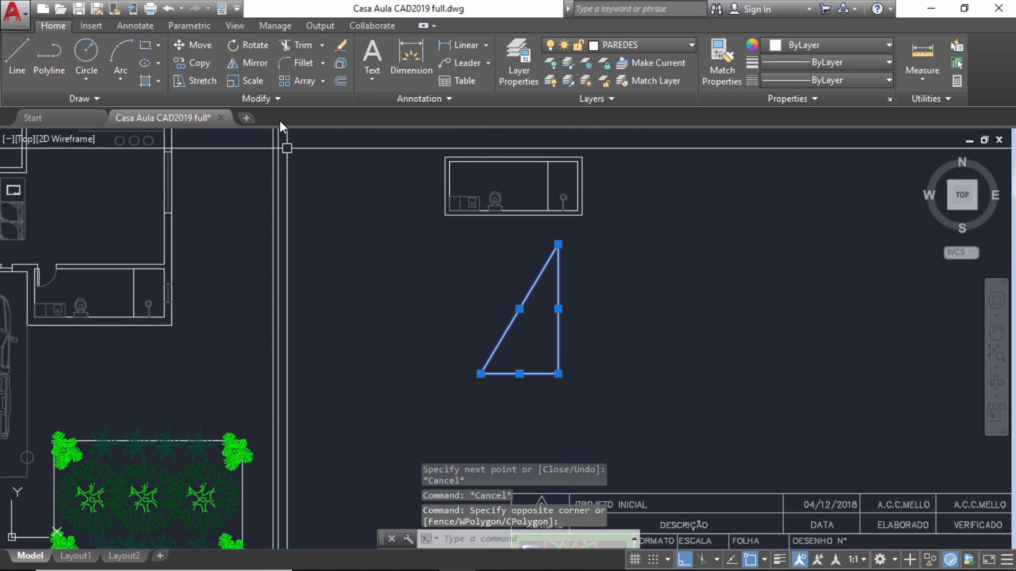
click(256, 65)
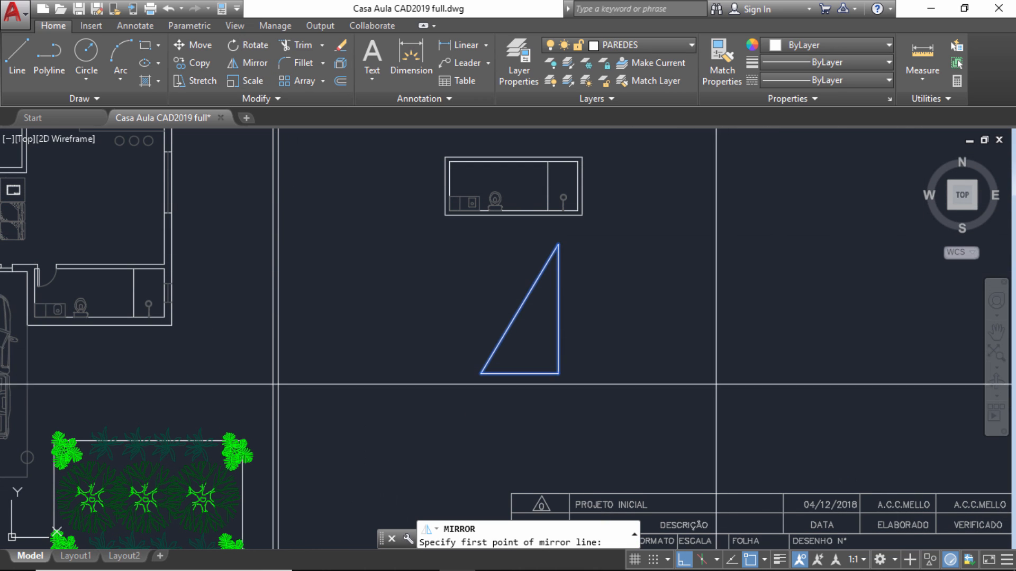
middle_drag(681, 383, 450, 377)
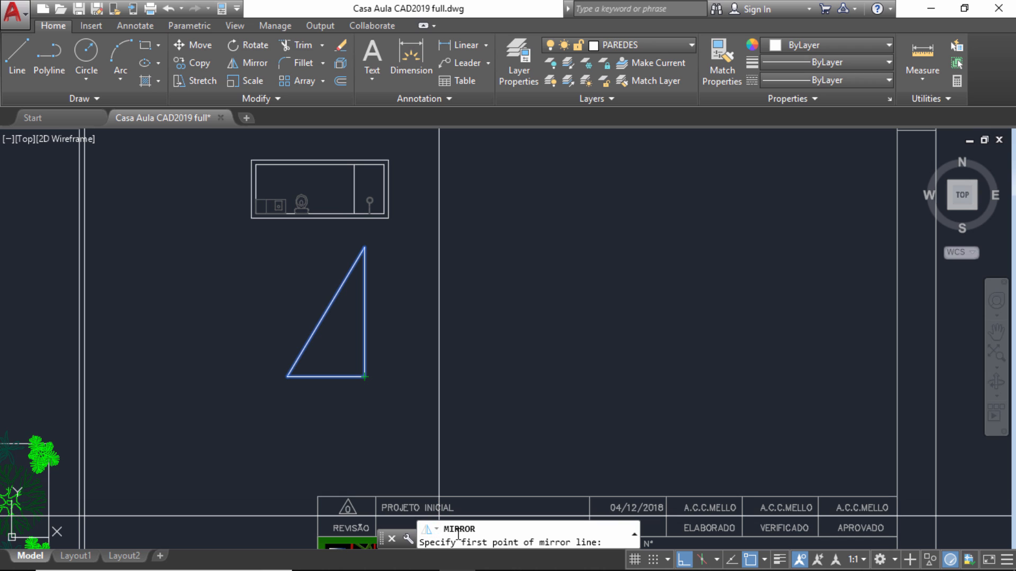
click(409, 377)
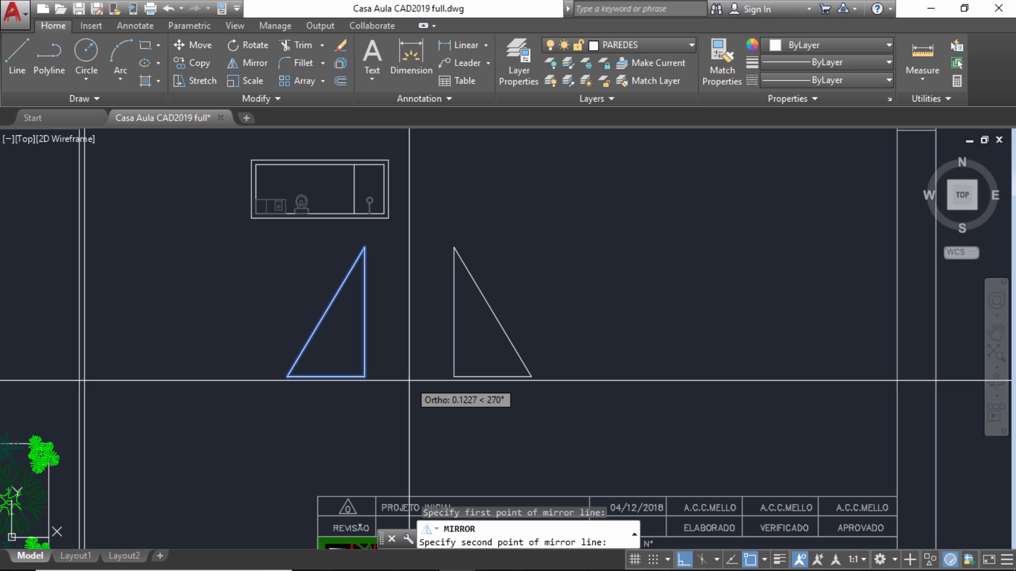
click(423, 334)
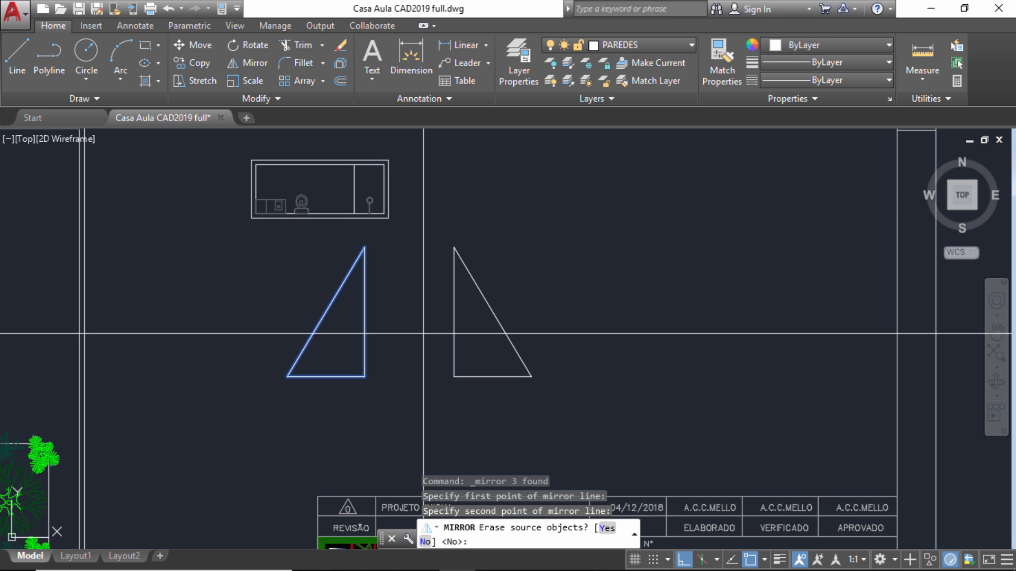
key(Return)
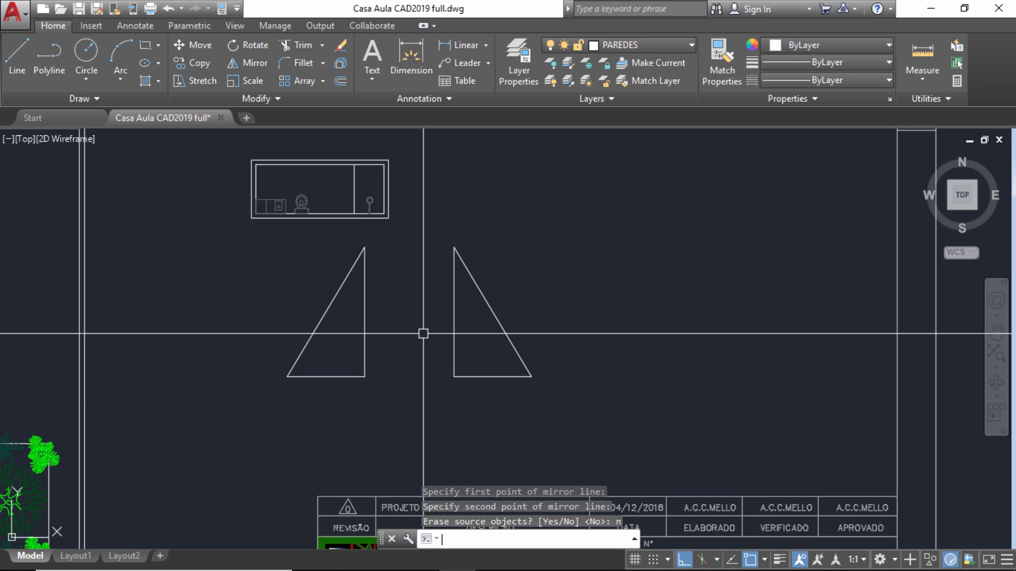
key(Escape)
key(Escape)
Delete both the original triangle and its mirrored copy below the new room.
scroll(543, 376, down, 2)
click(543, 375)
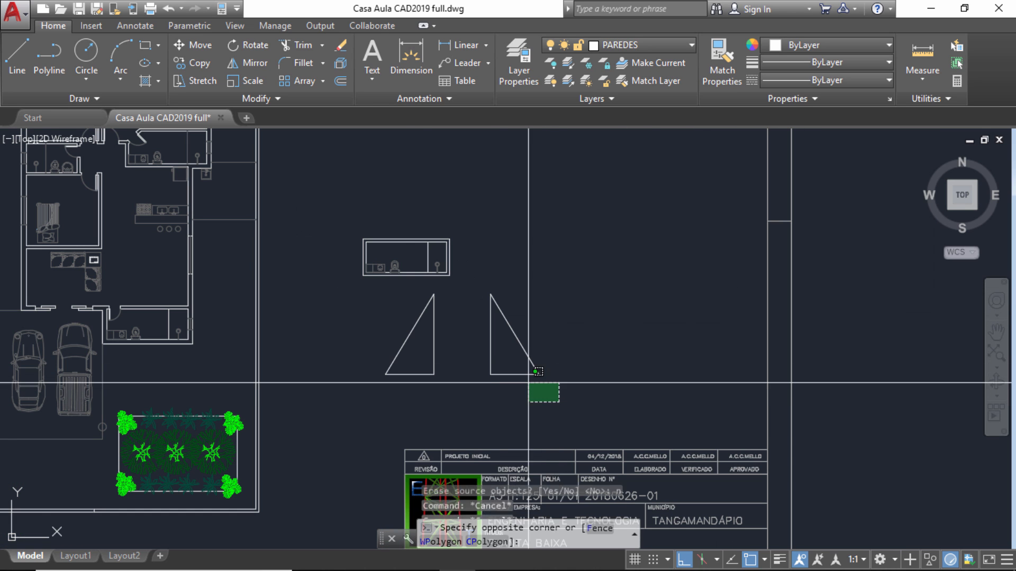
click(363, 318)
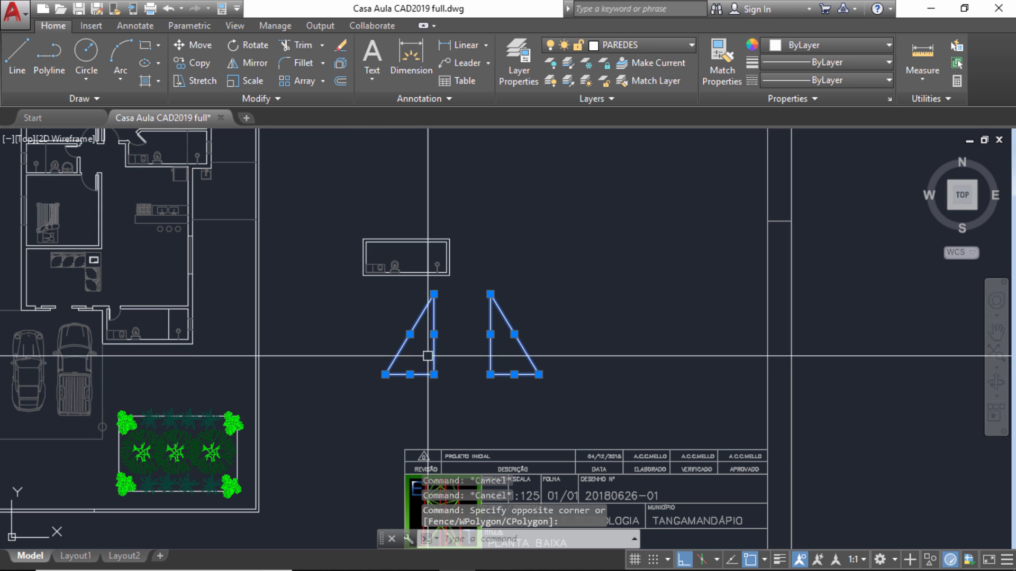
key(Delete)
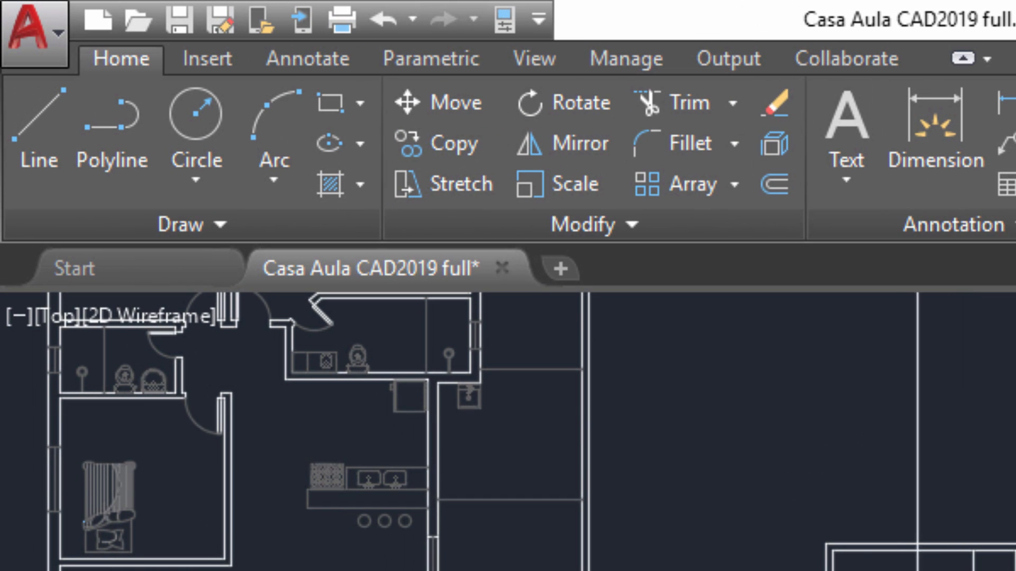
Examine the floor plan's furniture, parked cars and lower-bathroom fixtures, especially the toilet.
middle_drag(592, 427, 814, 483)
scroll(814, 483, down, 2)
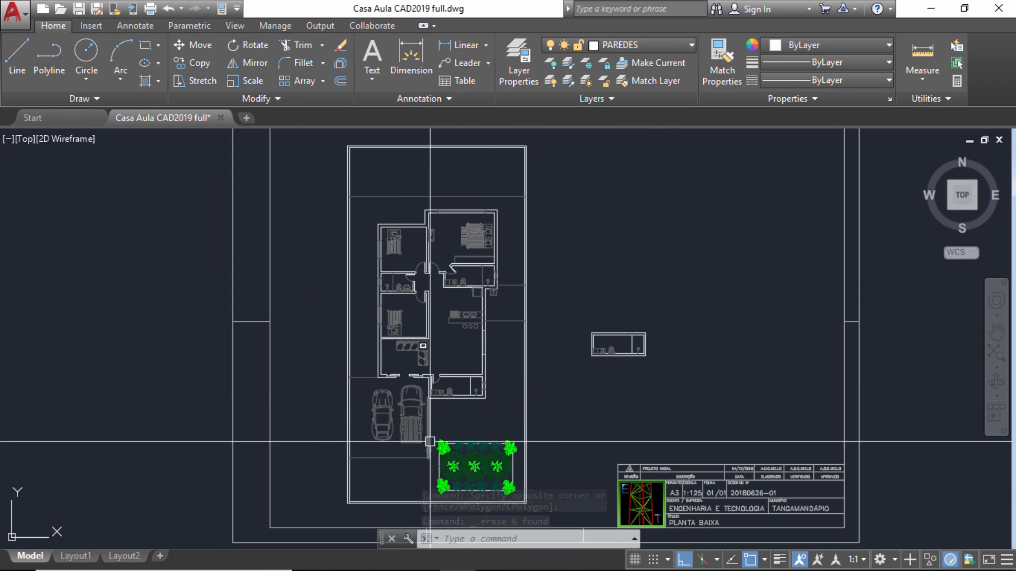
scroll(431, 439, up, 4)
scroll(468, 313, up, 7)
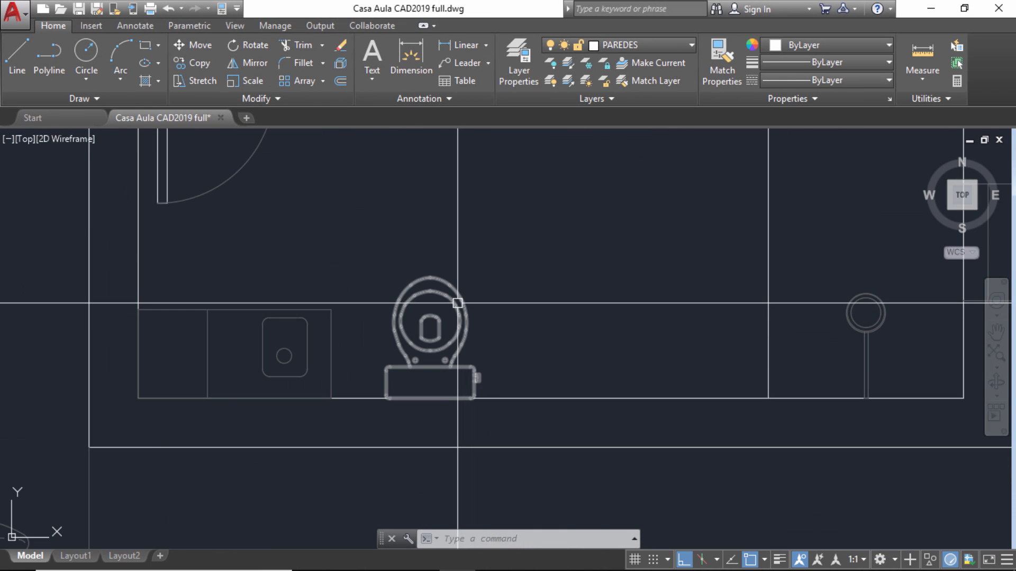
scroll(463, 303, down, 5)
scroll(230, 349, down, 4)
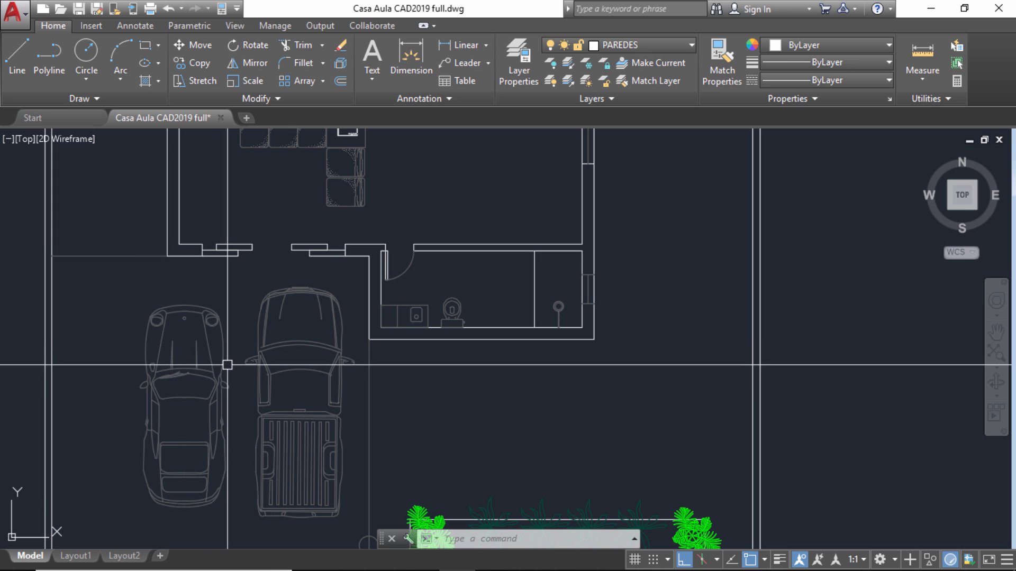
middle_drag(230, 346, 232, 301)
scroll(233, 285, up, 5)
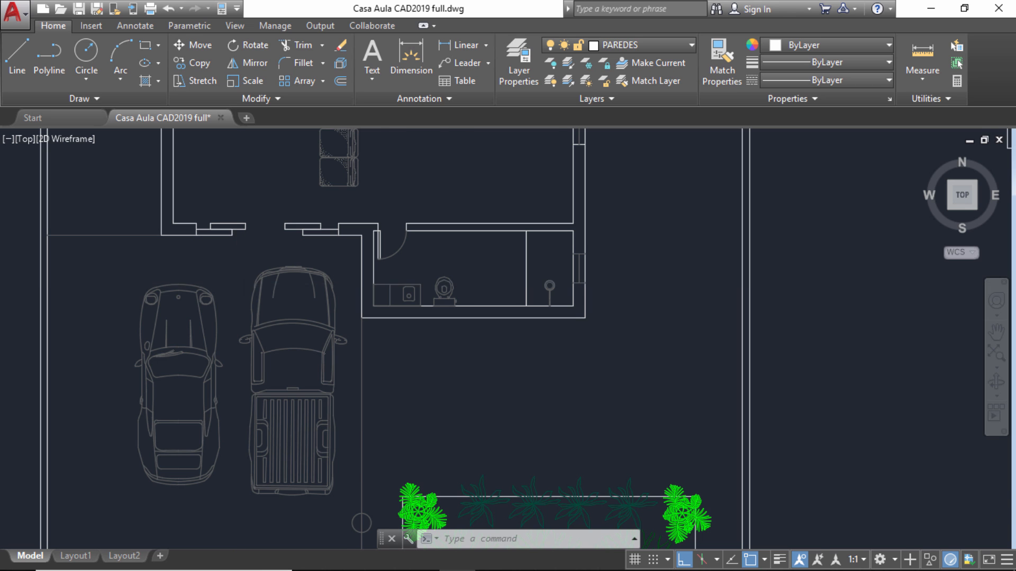
scroll(228, 402, down, 3)
scroll(221, 403, up, 1)
scroll(253, 269, up, 2)
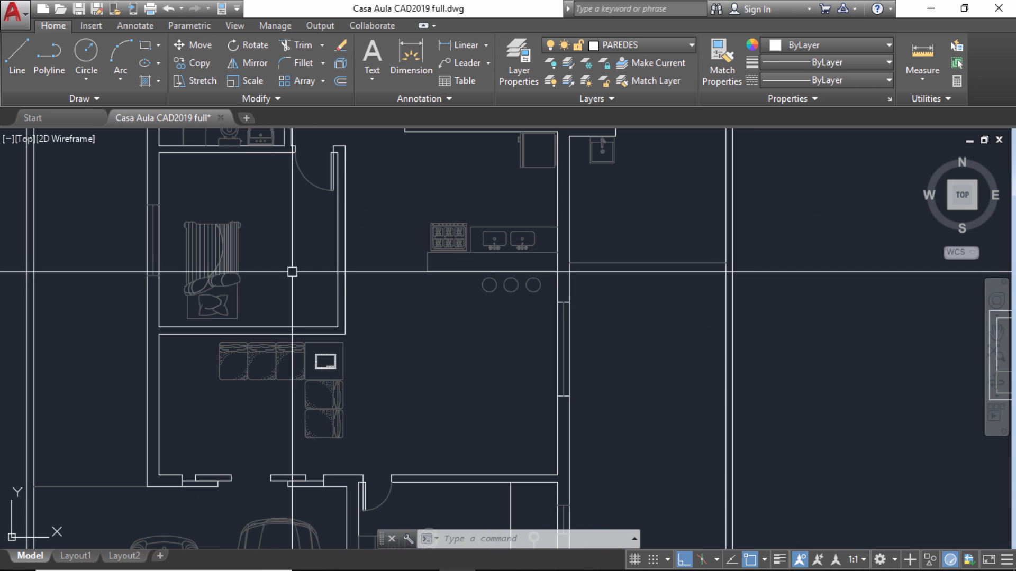
scroll(275, 261, up, 1)
scroll(304, 319, down, 5)
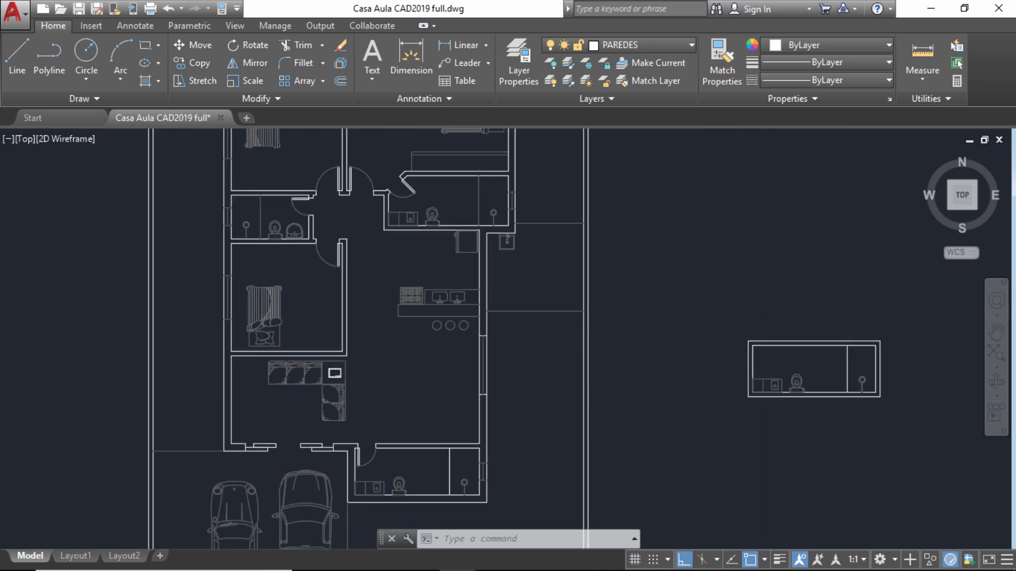
scroll(402, 318, down, 1)
scroll(413, 296, up, 3)
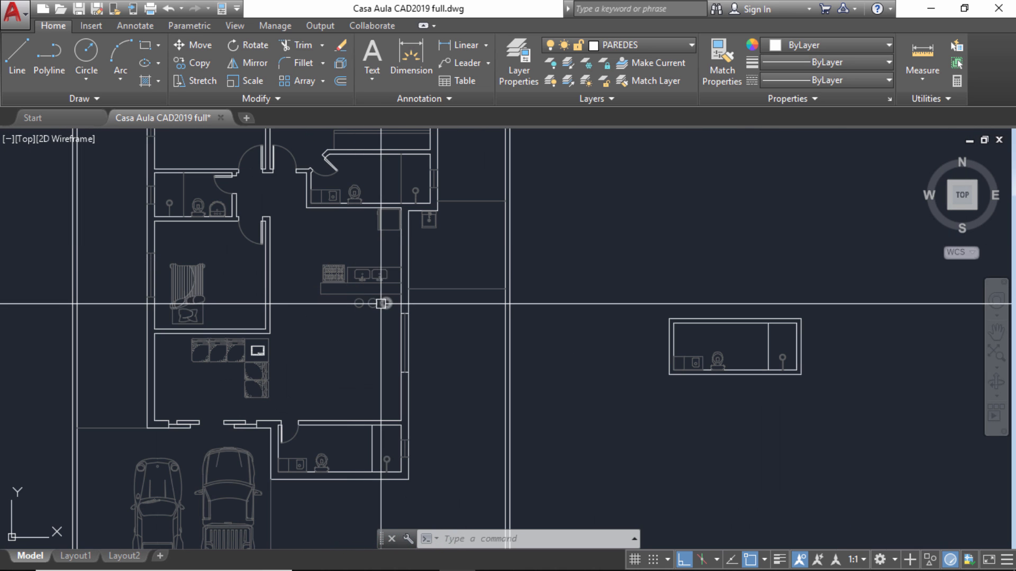
scroll(285, 276, down, 1)
scroll(381, 392, up, 4)
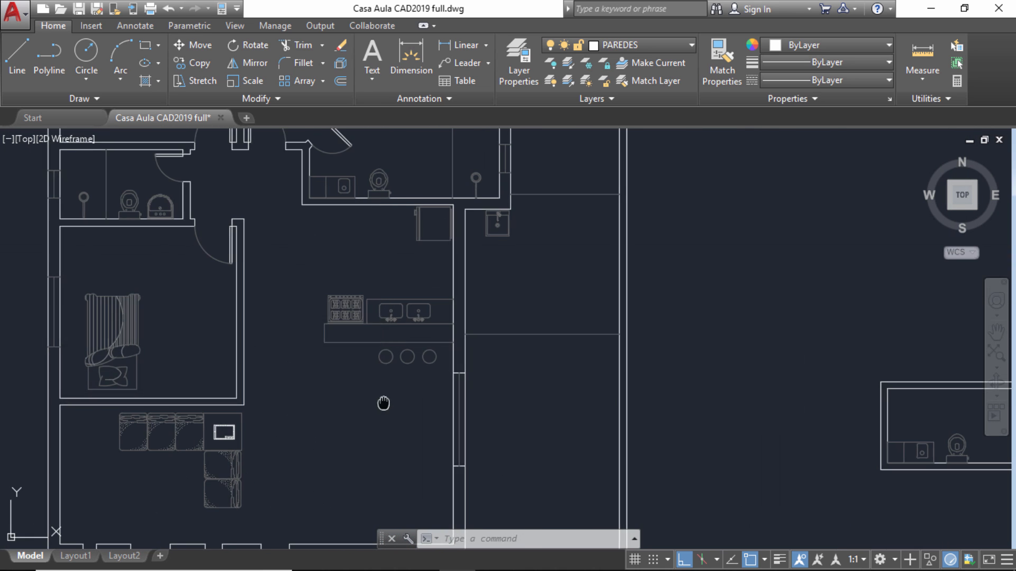
scroll(301, 244, down, 4)
scroll(256, 344, up, 6)
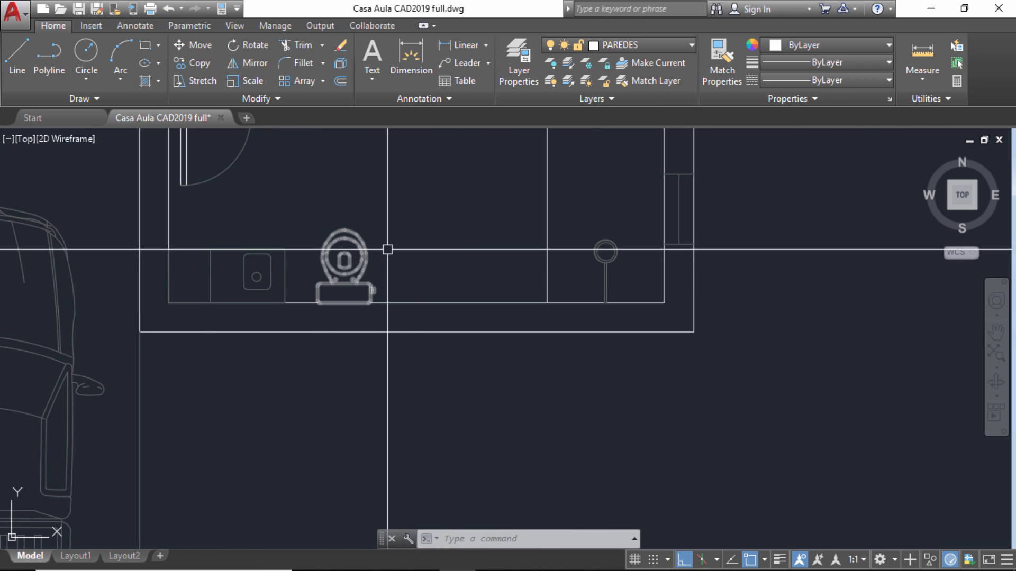
scroll(387, 245, down, 1)
scroll(352, 297, down, 3)
scroll(181, 171, up, 1)
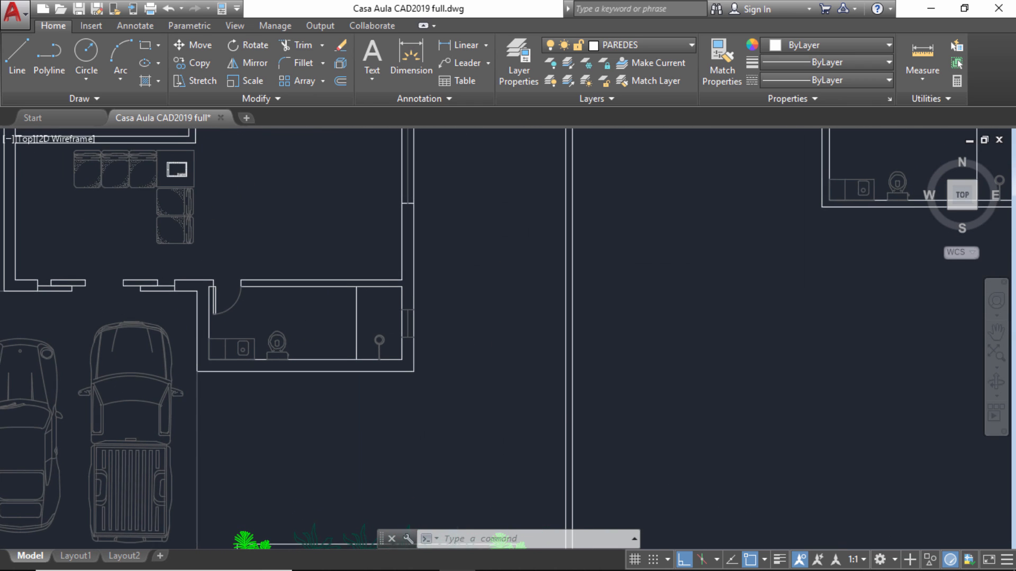
Draw a closed five-pointed star as one polyline outside the plot wall with Ortho off, and select it to check it is a single object.
click(49, 58)
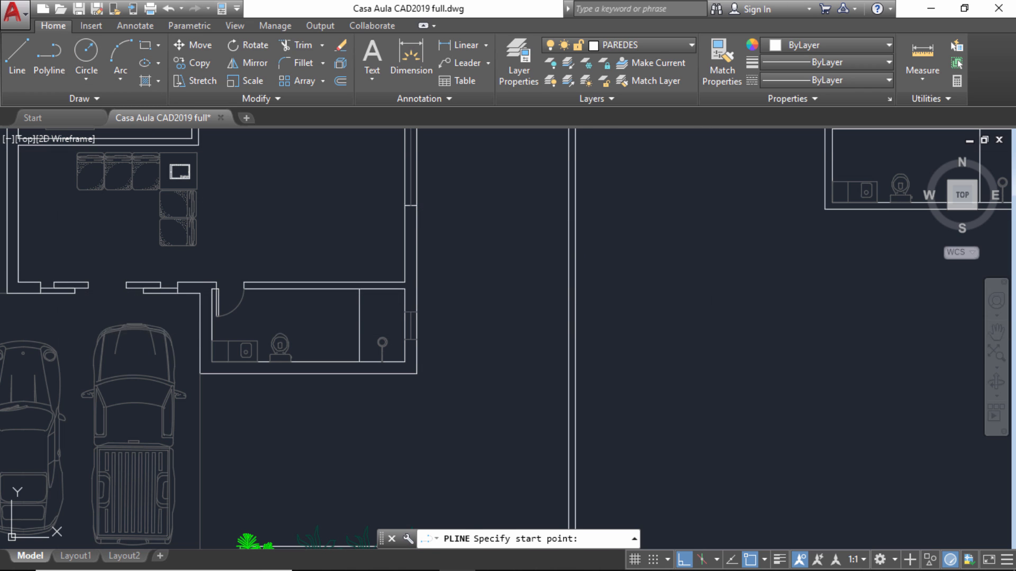
click(697, 333)
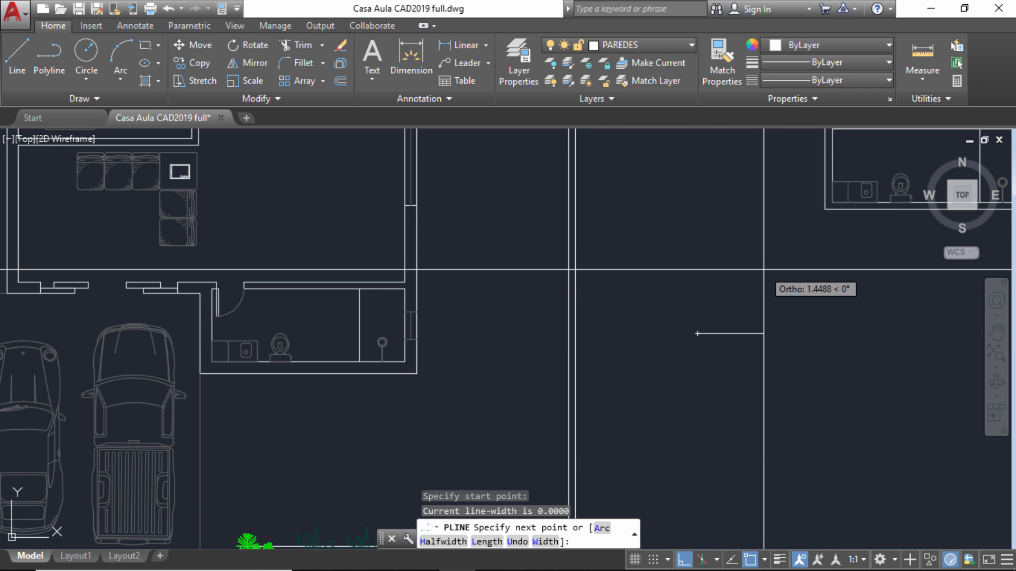
key(F8)
click(753, 273)
click(769, 350)
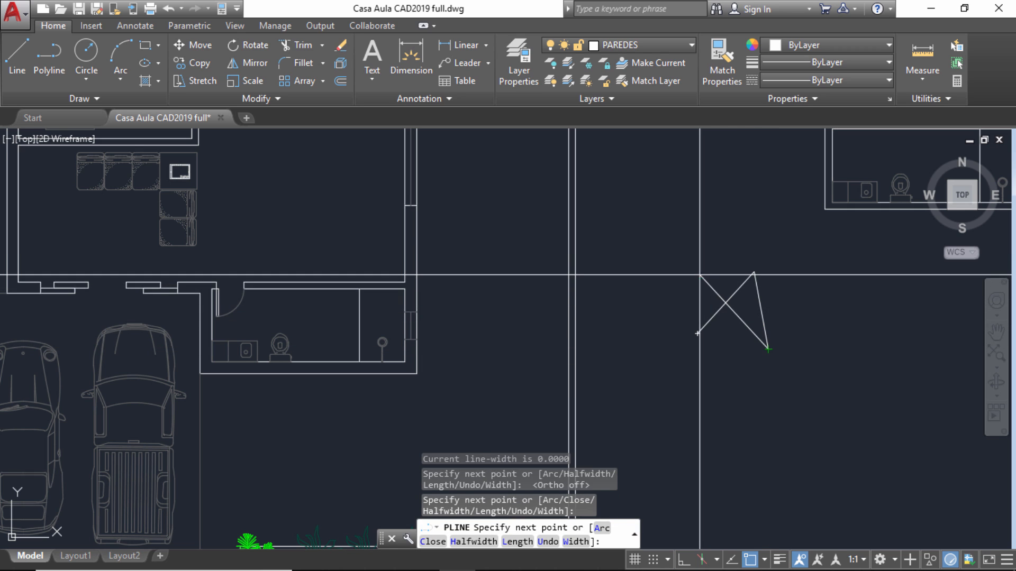
click(700, 275)
click(802, 311)
click(697, 333)
key(Escape)
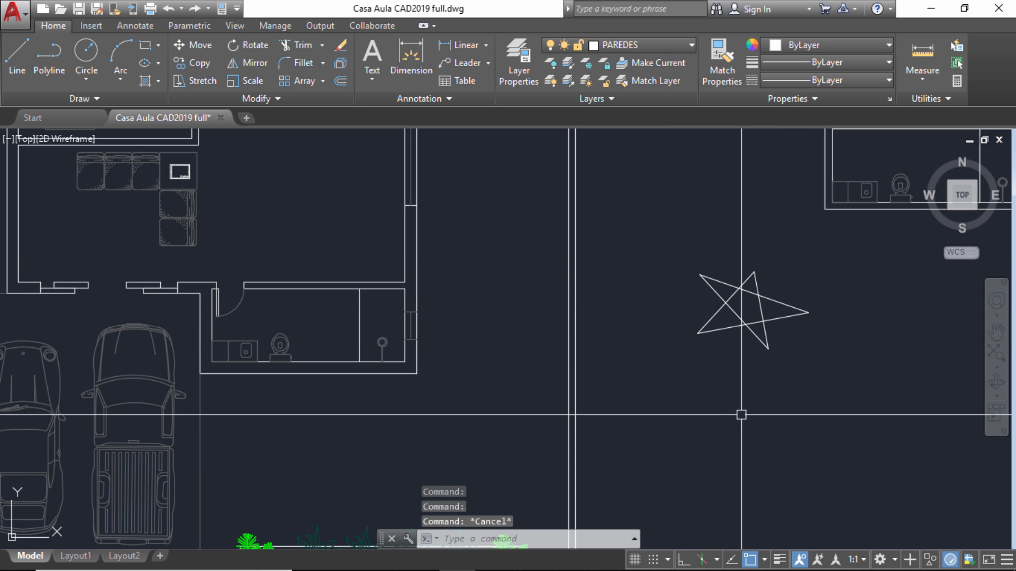
click(714, 330)
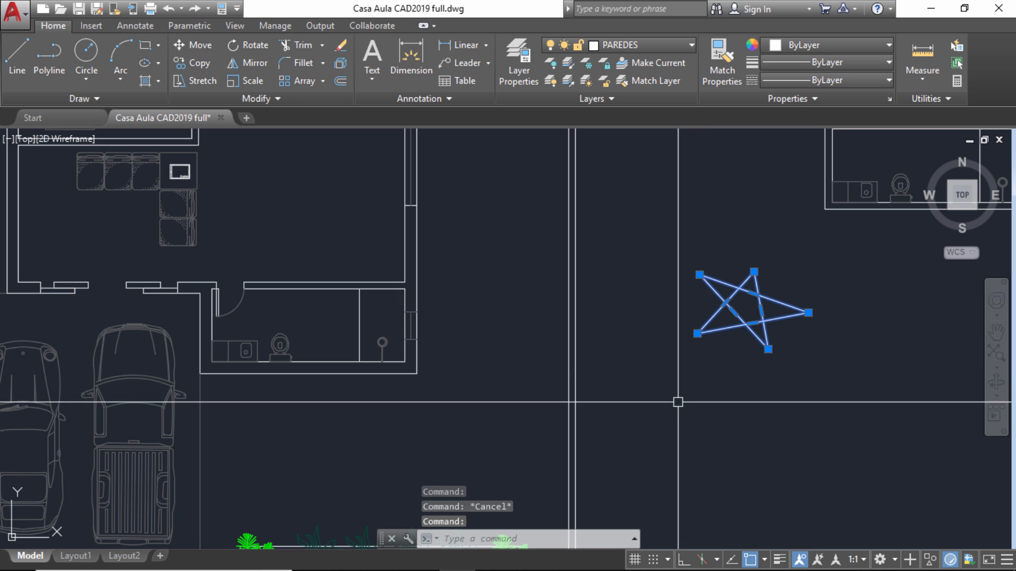
key(Escape)
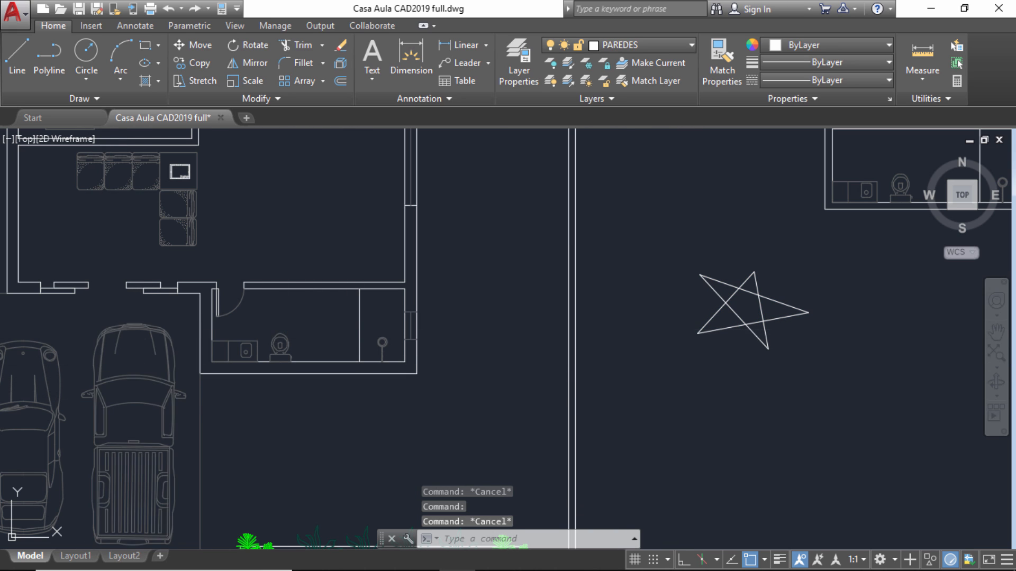
Copy the pickup truck from the garage to the empty area below the new room, beside the star.
click(140, 392)
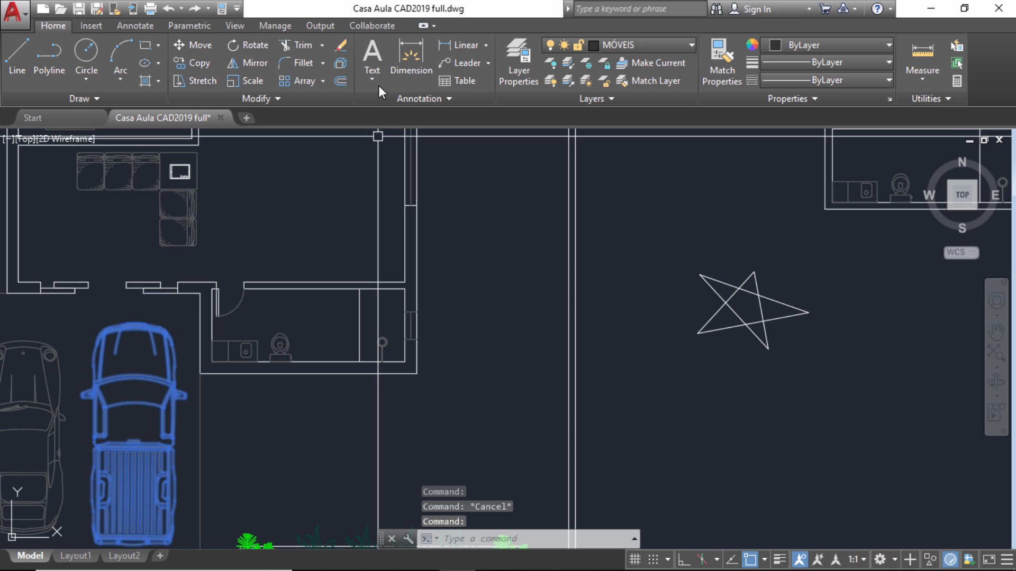
click(191, 66)
click(159, 463)
middle_drag(320, 302, 277, 271)
scroll(277, 271, down, 2)
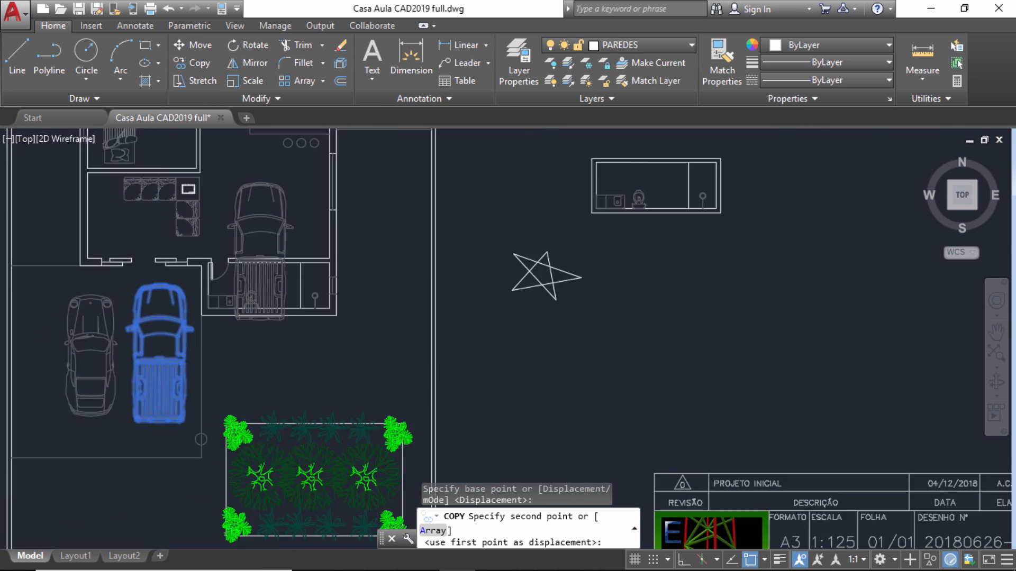
scroll(272, 275, down, 2)
click(512, 300)
key(Escape)
key(Escape)
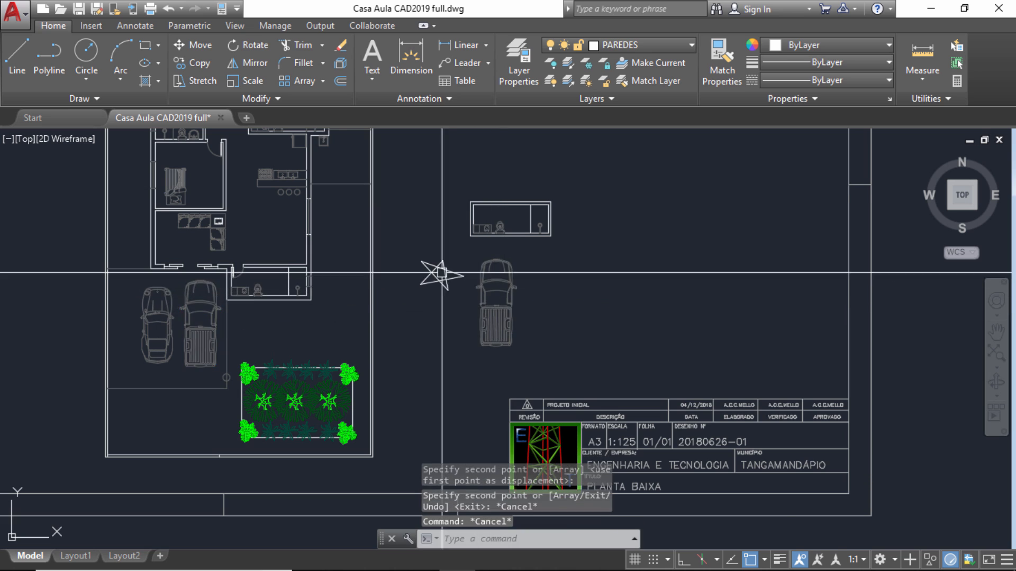
Explode the star polyline into separate lines and select one of its segments to check the result.
scroll(442, 273, up, 5)
scroll(367, 245, down, 4)
scroll(462, 237, up, 1)
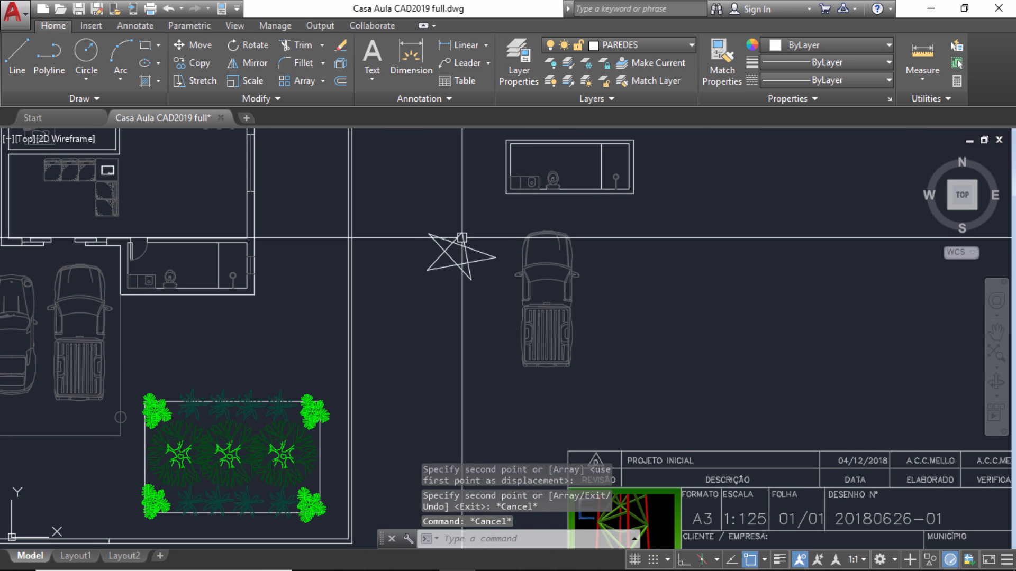
scroll(525, 241, up, 3)
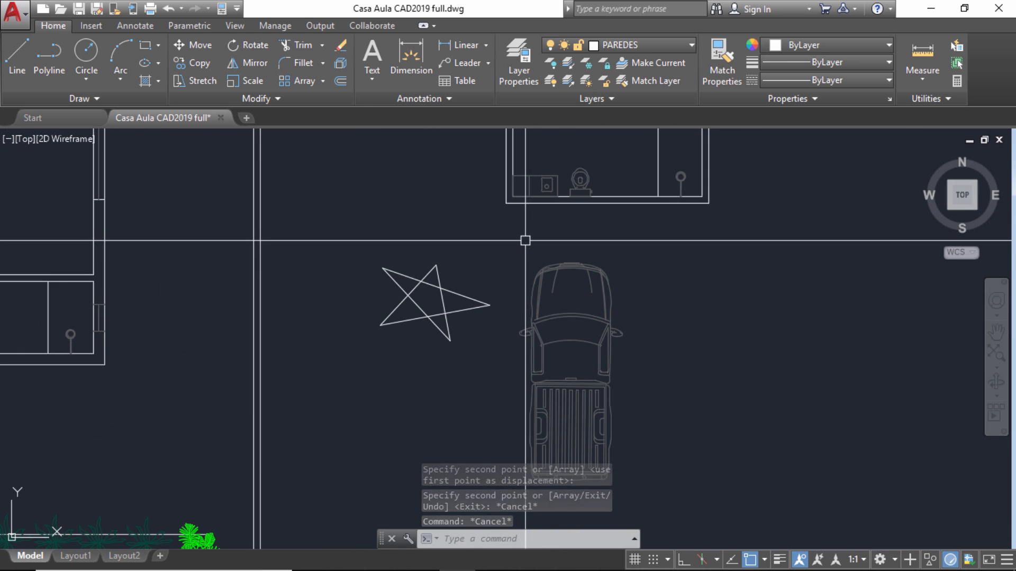
scroll(526, 240, down, 4)
scroll(458, 367, up, 2)
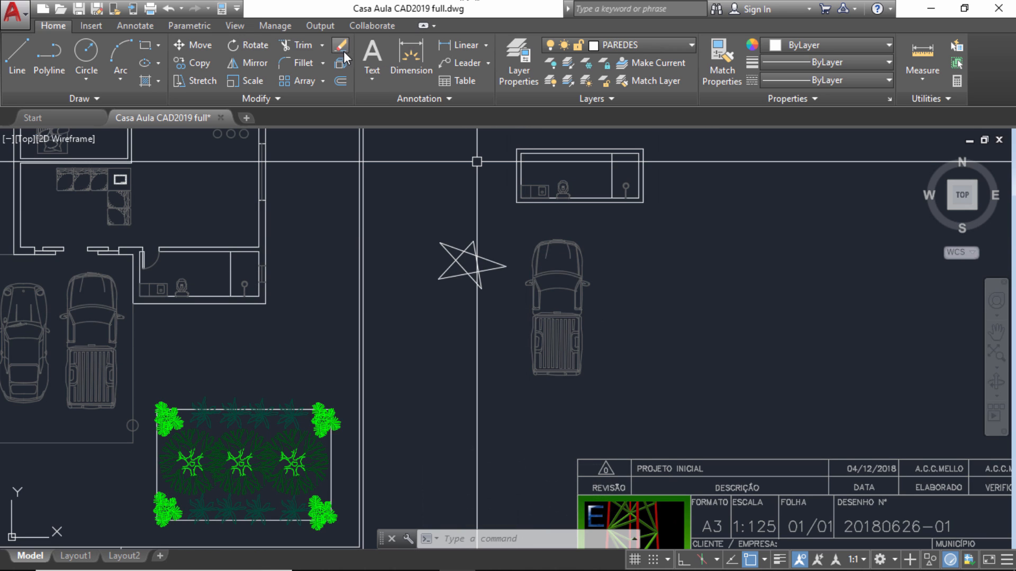
click(503, 299)
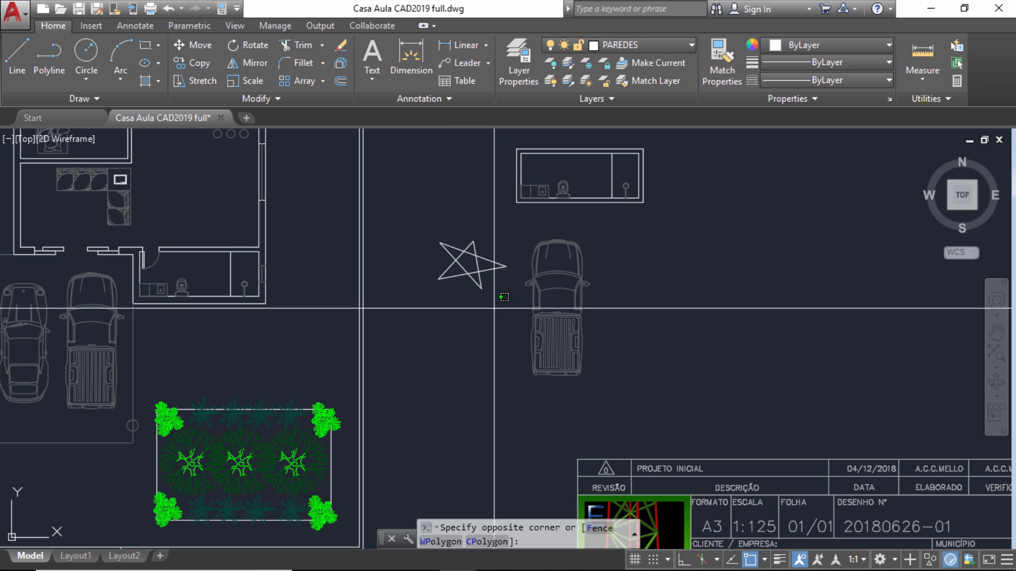
click(428, 225)
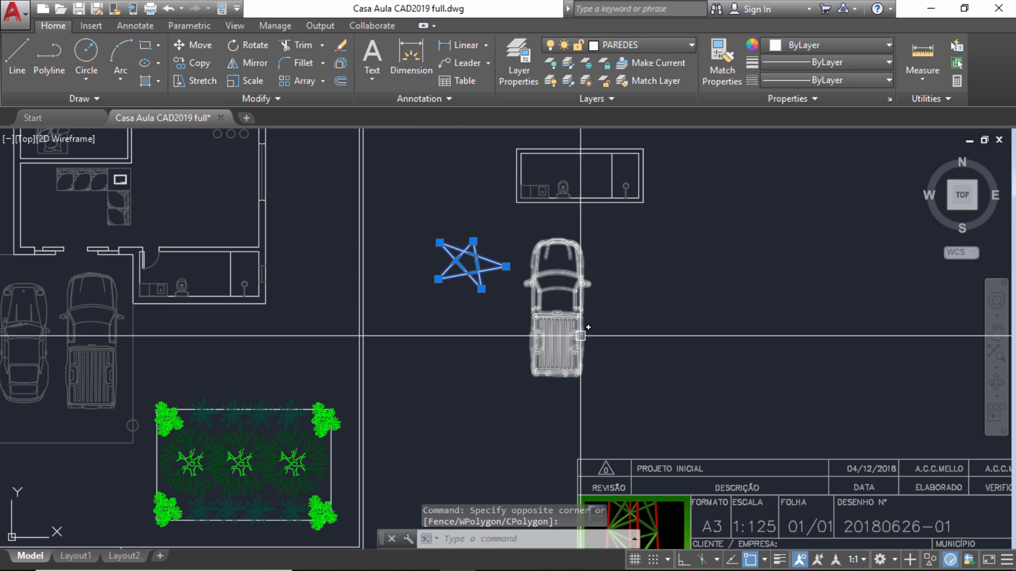
click(342, 63)
click(440, 276)
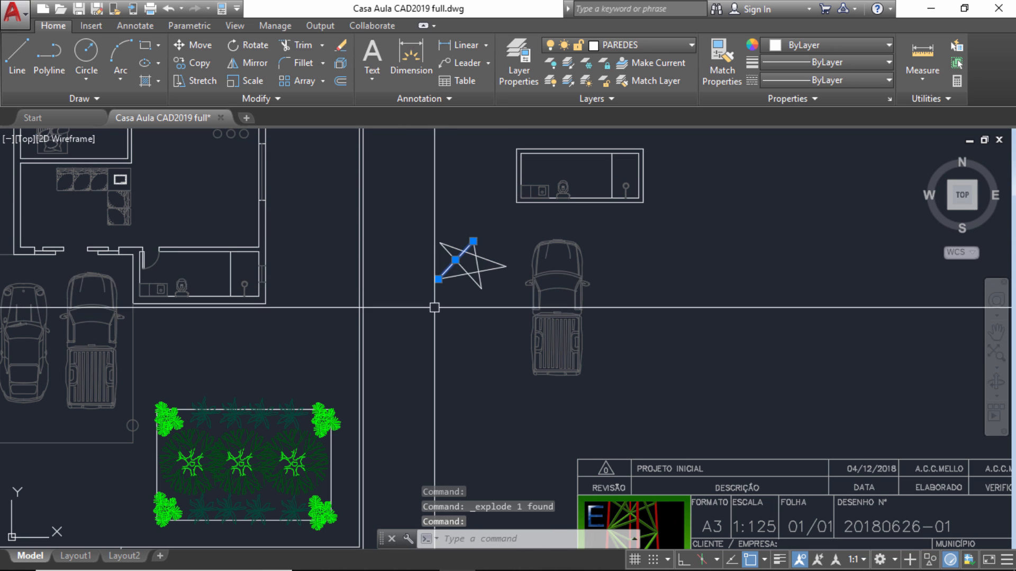
Erase the selected star segment, then erase the copied pickup truck as a whole and undo that erasure.
key(Delete)
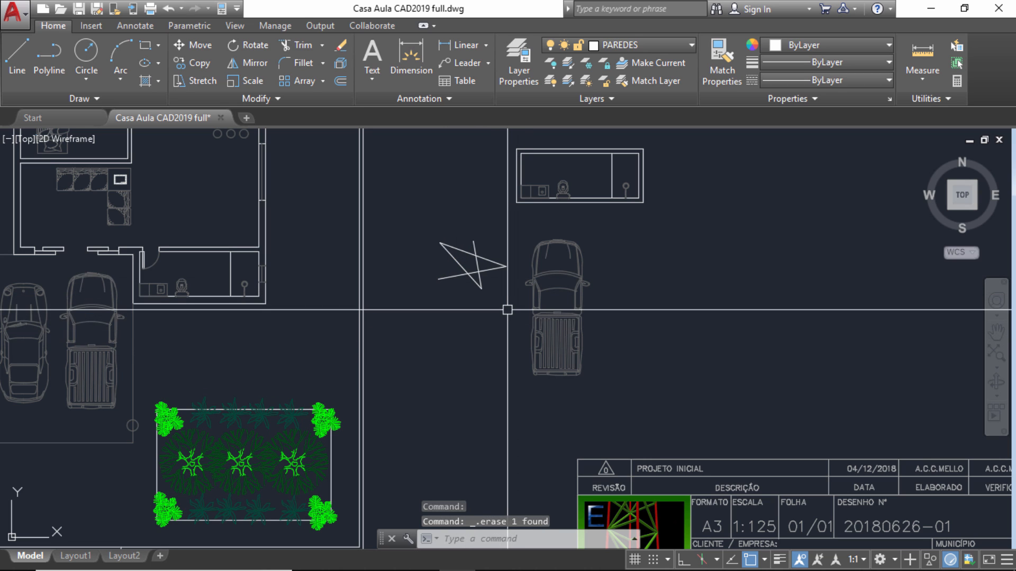
click(582, 331)
key(Delete)
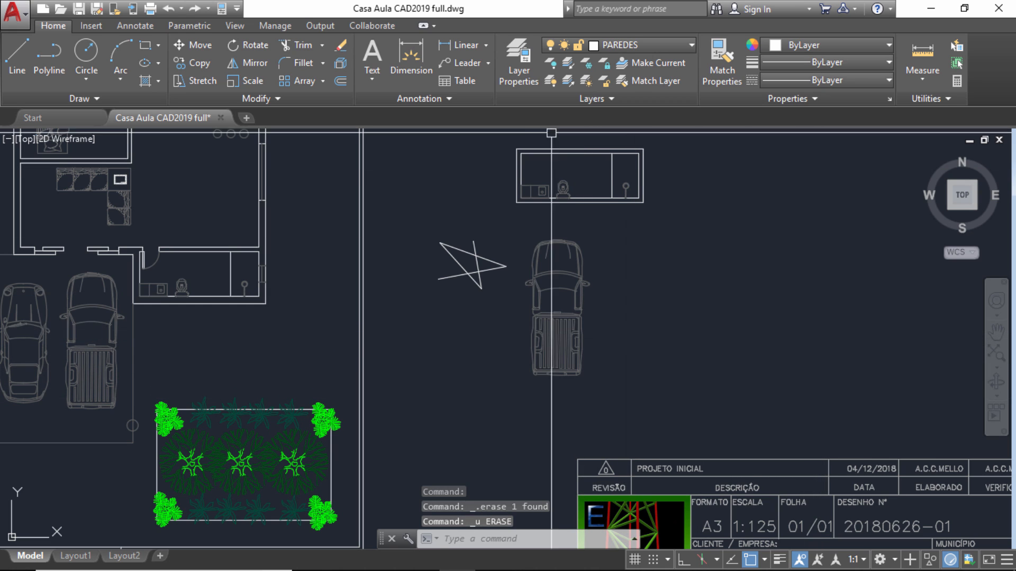
key(ctrl+z)
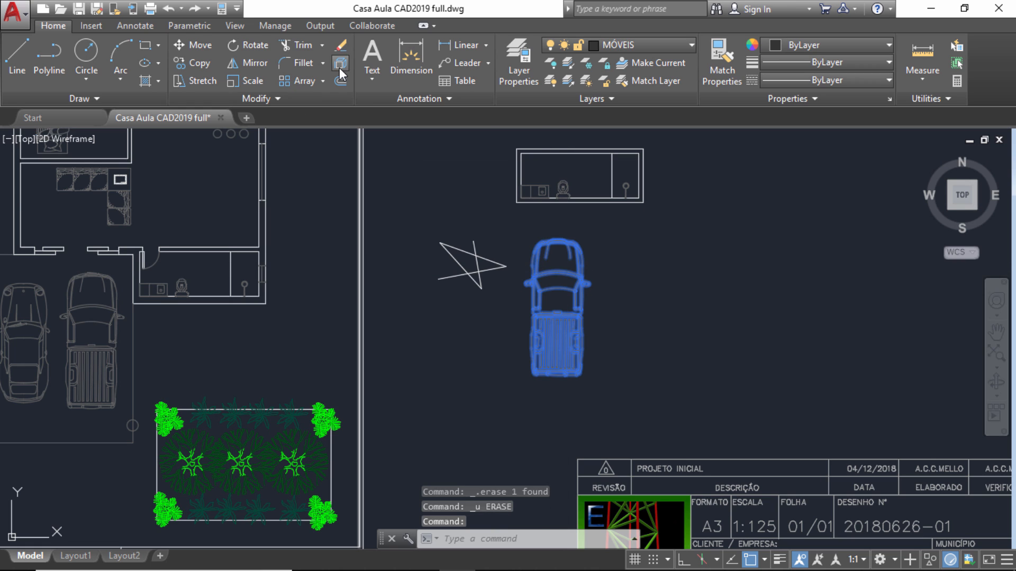
Explode the copied pickup truck and erase a single line of its cab to check the parts are separate.
click(339, 68)
scroll(650, 290, up, 4)
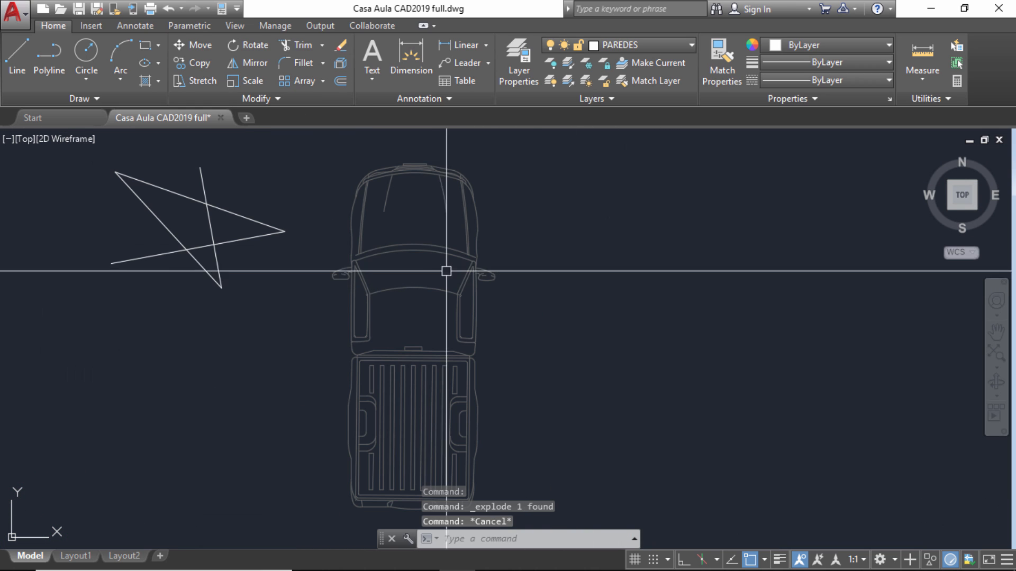
click(386, 254)
key(Delete)
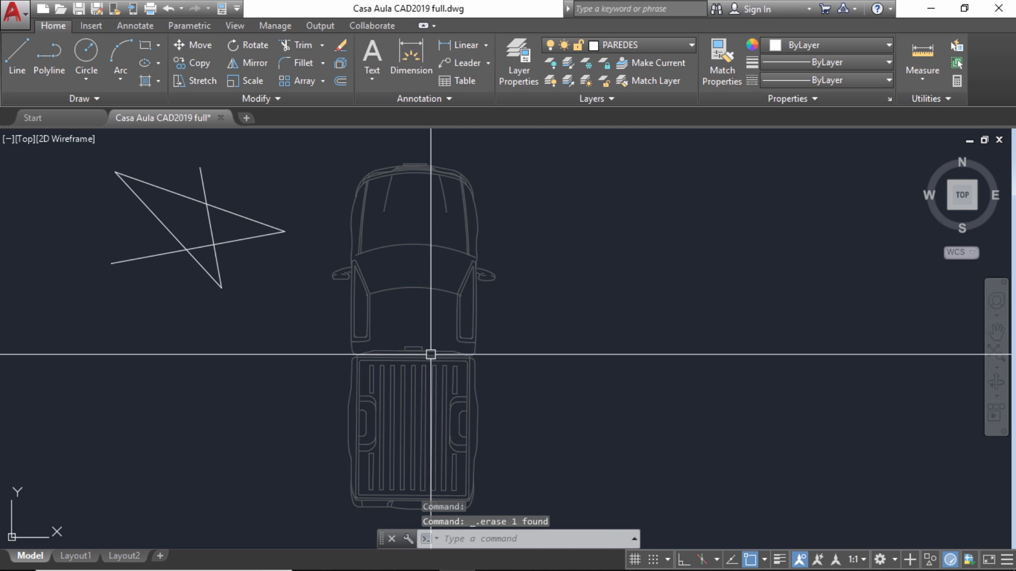
Erase the remaining star lines and the exploded pickup truck below the new room.
scroll(551, 336, down, 4)
click(558, 389)
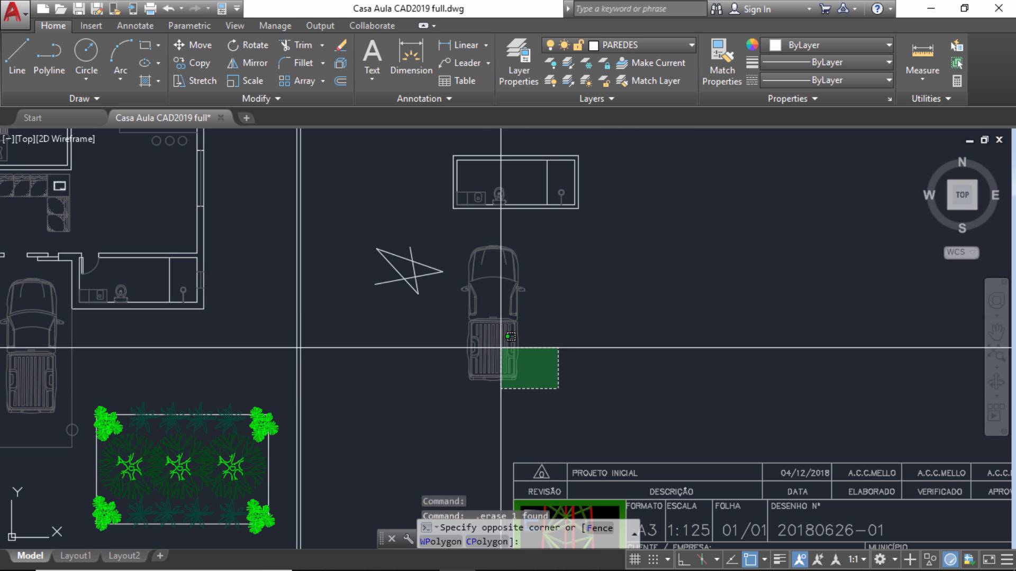
click(343, 243)
key(Delete)
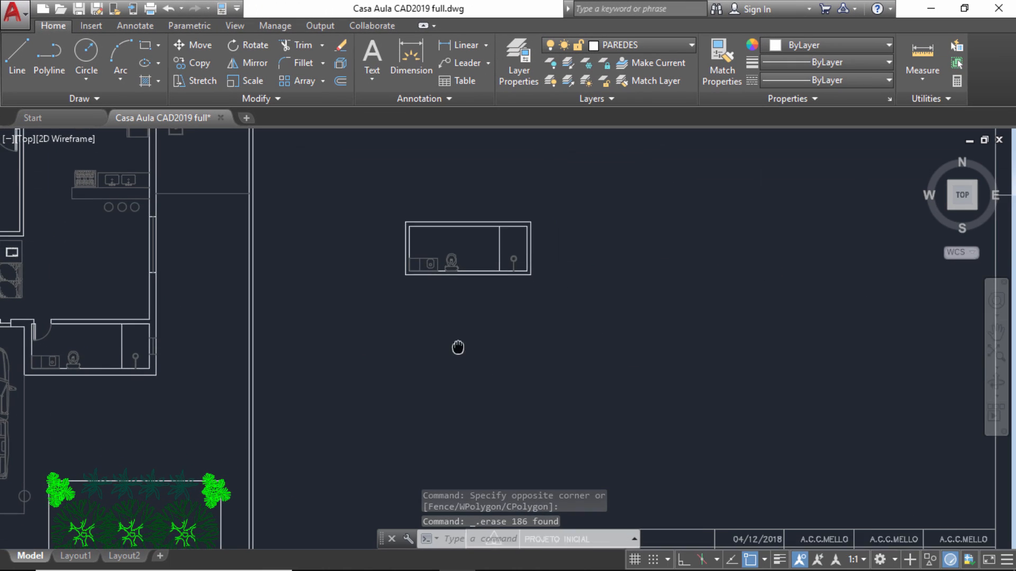
Stretch the shower end of the new room outward horizontally by 1, using the lower outer wall corner as base point.
scroll(650, 259, up, 2)
scroll(741, 281, up, 2)
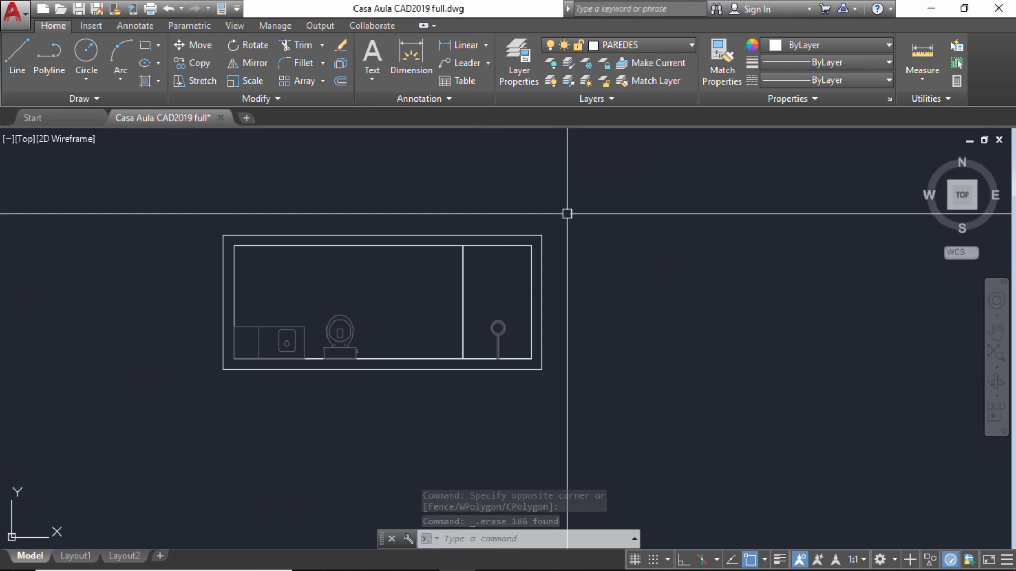
middle_drag(504, 206, 524, 197)
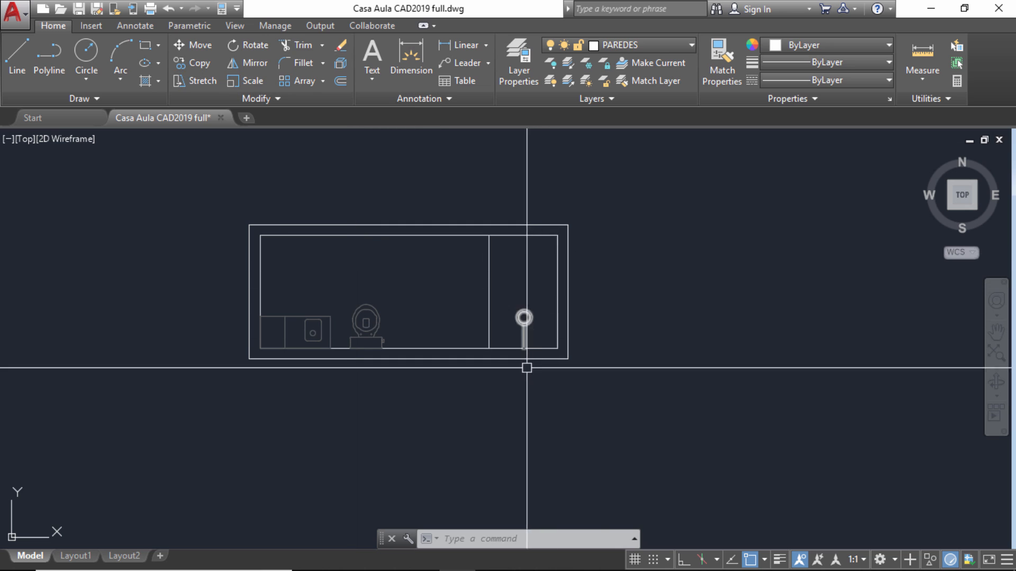
click(669, 392)
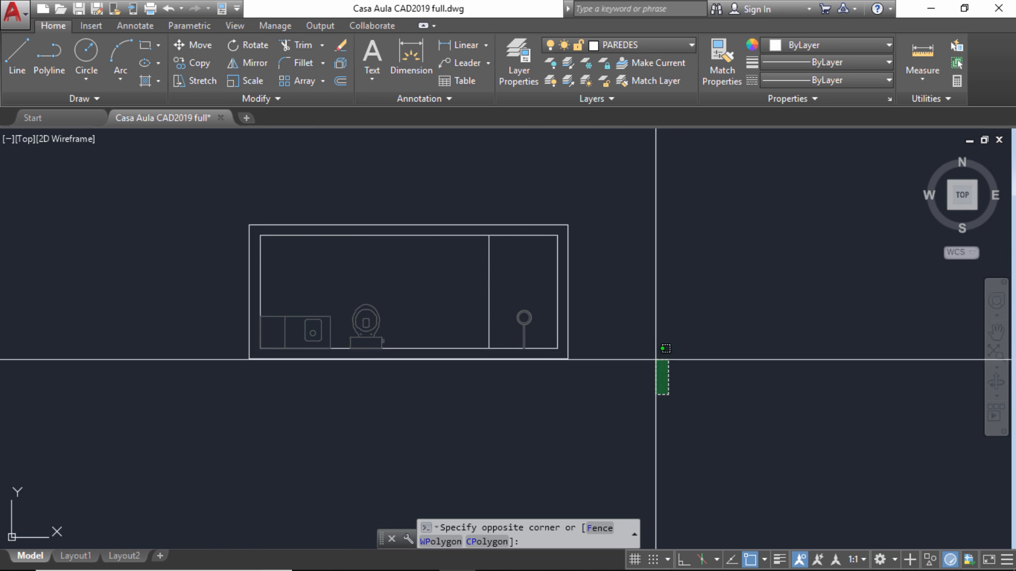
click(658, 345)
click(194, 82)
click(645, 412)
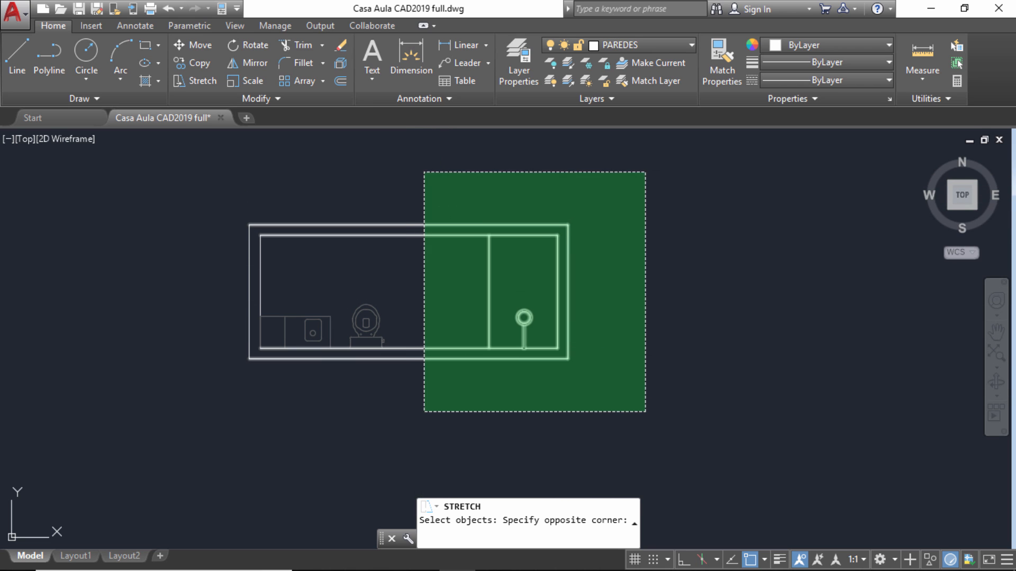
click(424, 173)
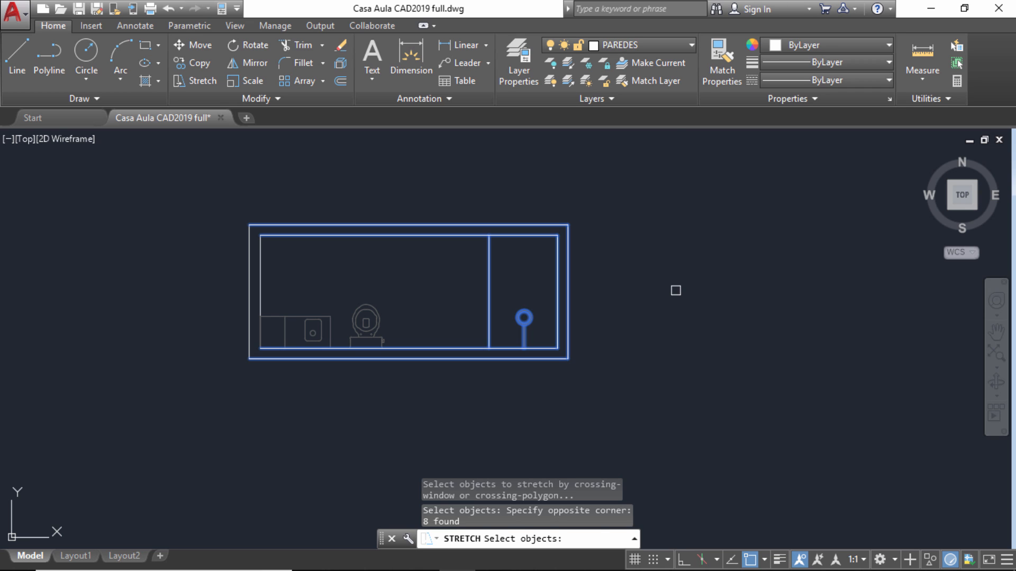
key(Return)
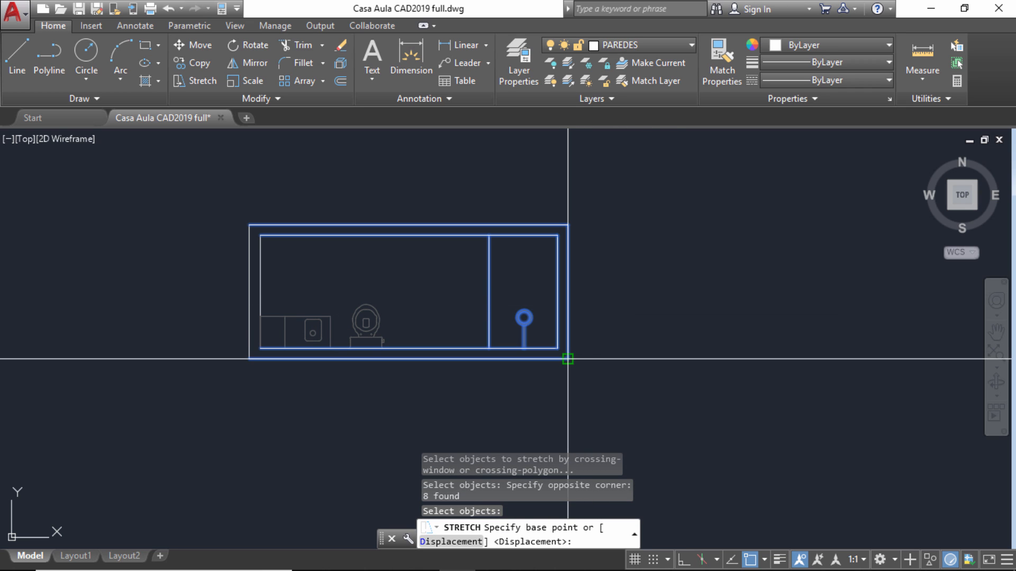
click(568, 359)
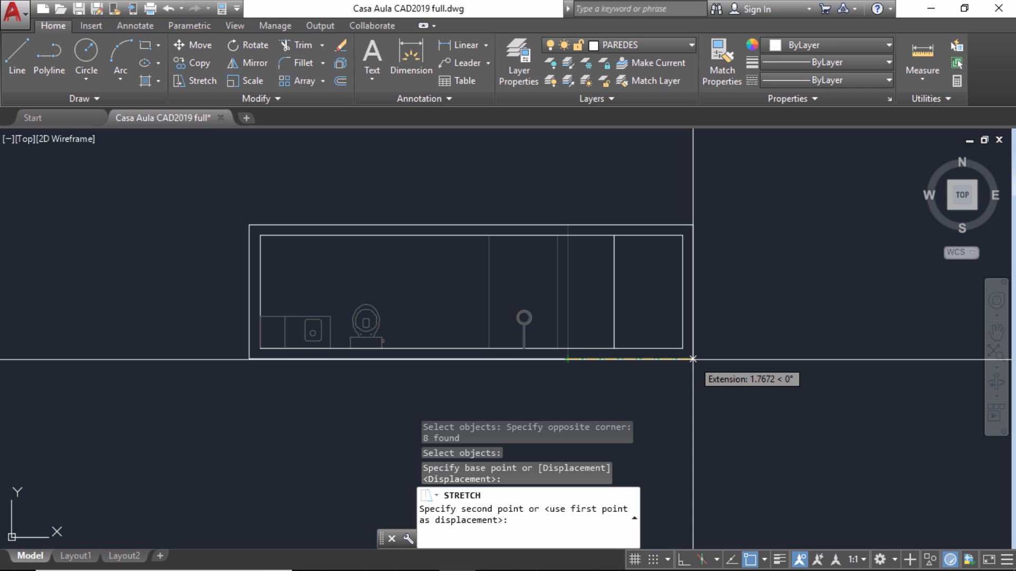
key(Return)
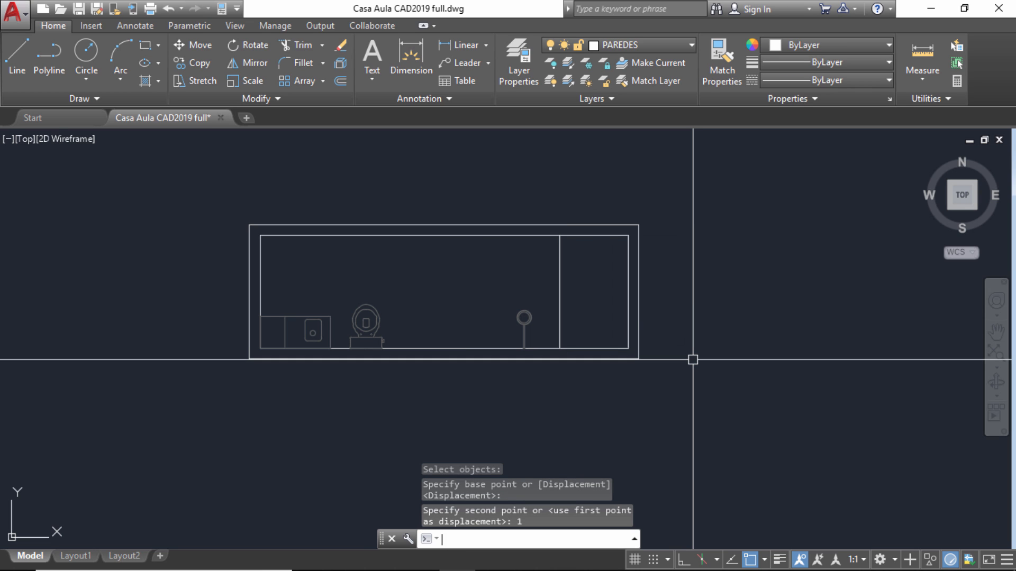
key(Escape)
key(Escape)
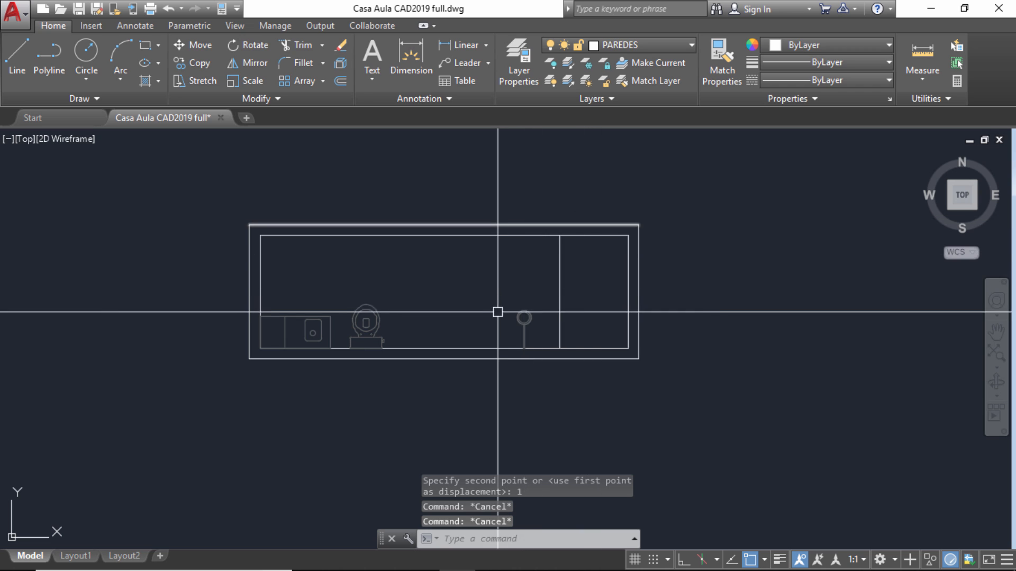
Move the shower fixture from the base of its pipe onto the lower wall inside the stretched room's shower compartment.
scroll(500, 312, up, 2)
click(608, 351)
click(494, 265)
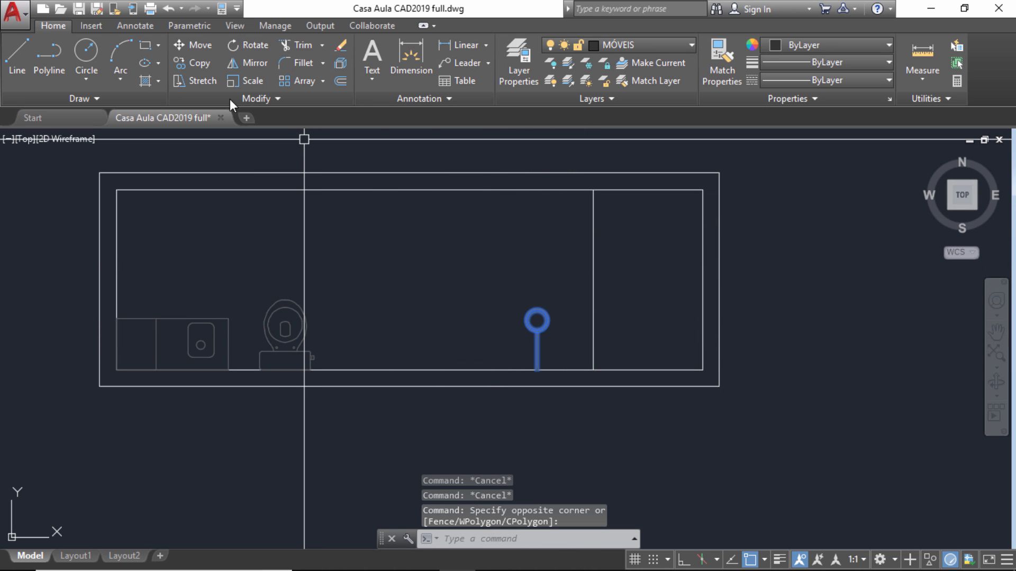
click(192, 50)
click(548, 369)
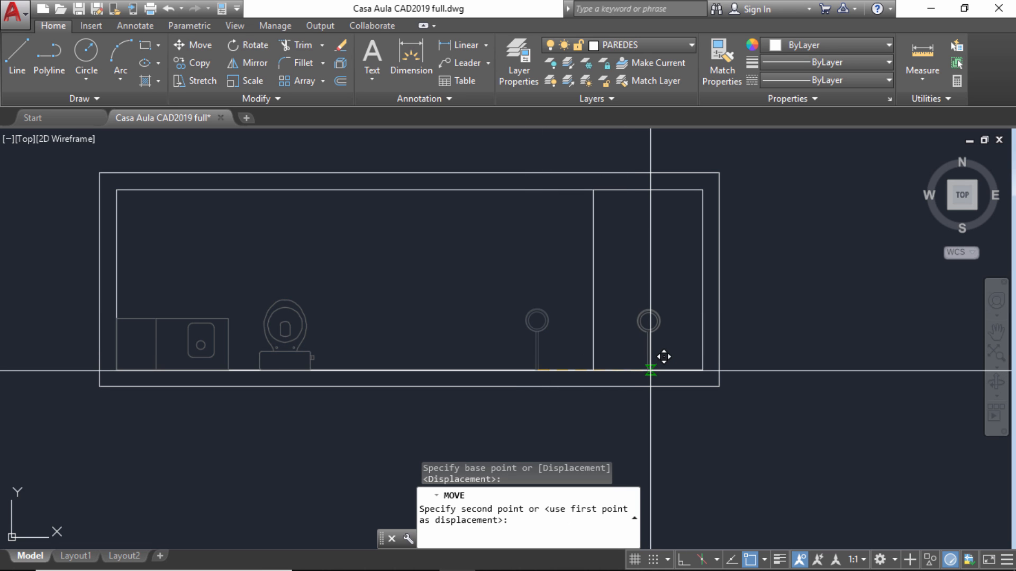
click(661, 369)
key(Escape)
Copy the new room's toilet to the empty area outside the drawing sheet, east of its border.
scroll(555, 226, down, 8)
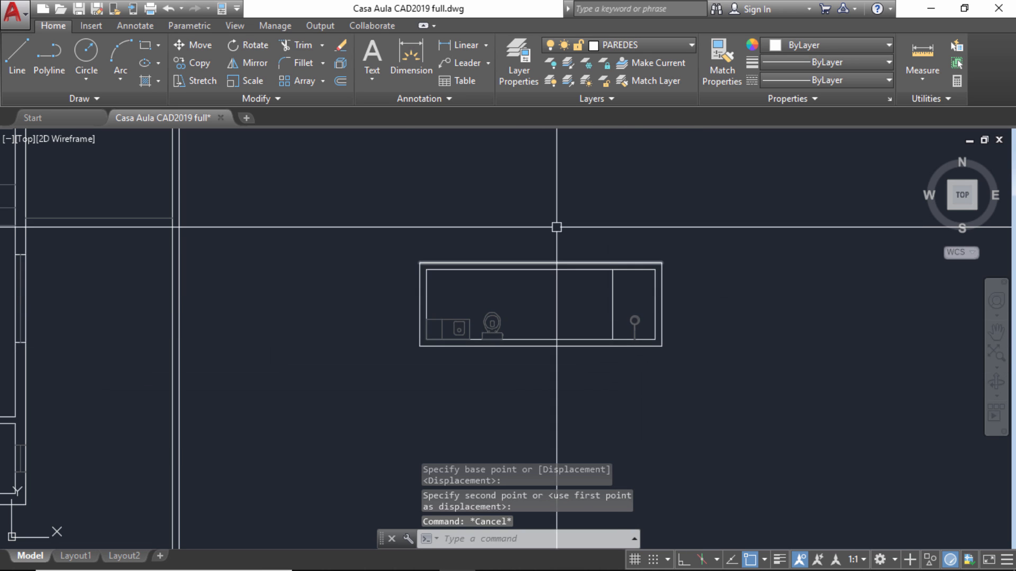
mouse_move(525, 203)
middle_down()
mouse_move(485, 235)
mouse_move(506, 247)
middle_up()
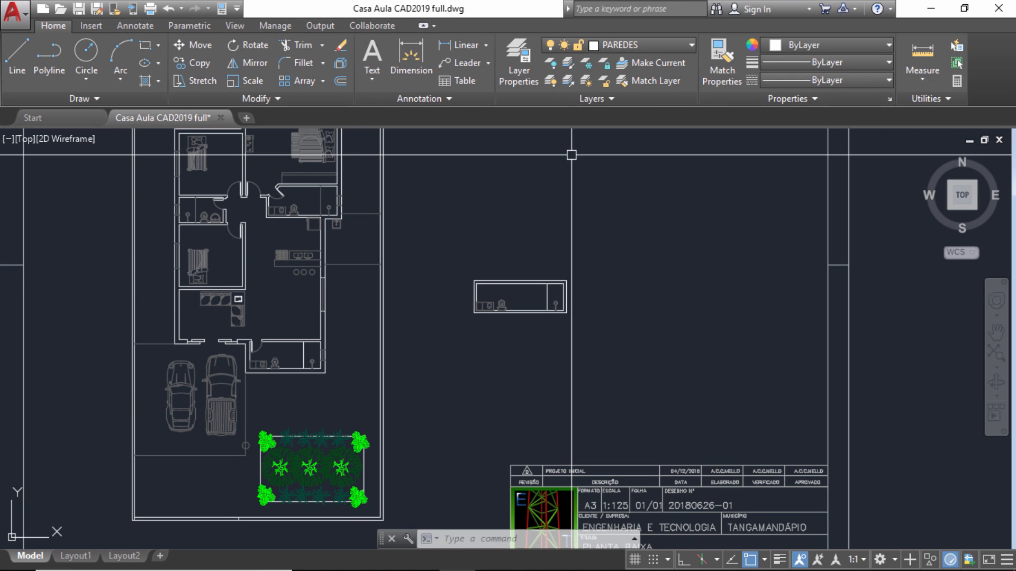
scroll(524, 301, up, 6)
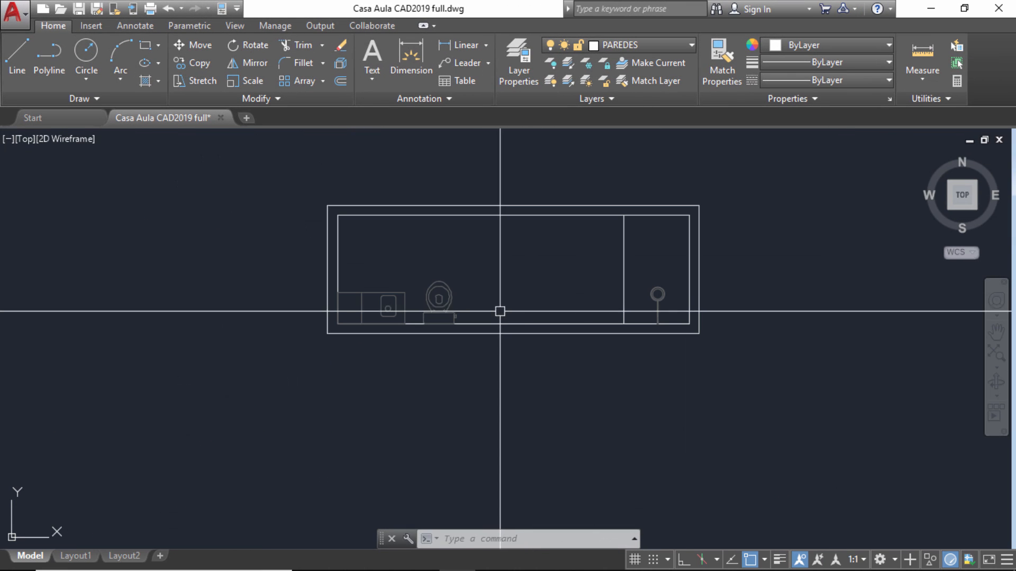
click(499, 313)
click(341, 204)
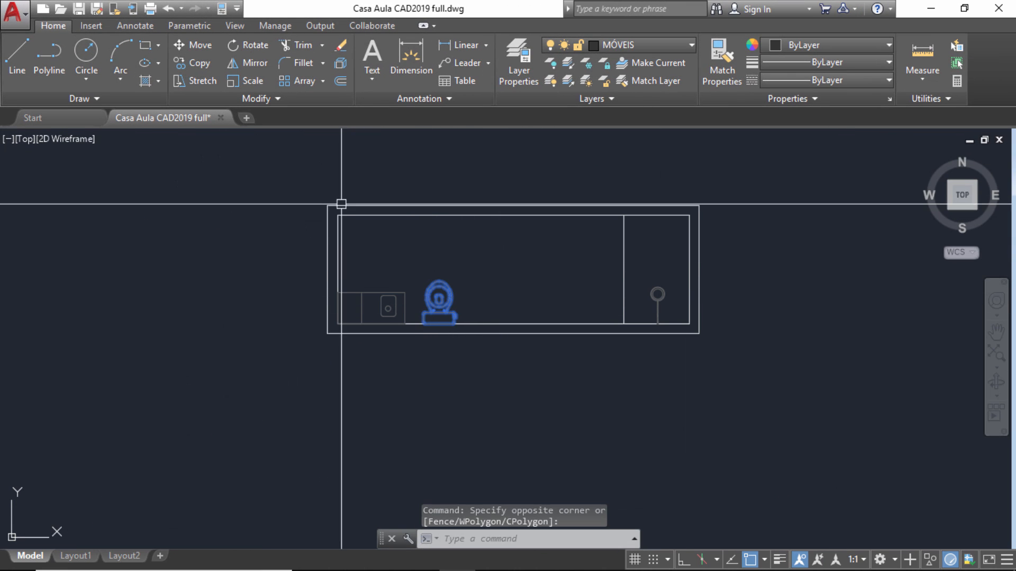
click(202, 65)
click(438, 299)
scroll(410, 290, down, 10)
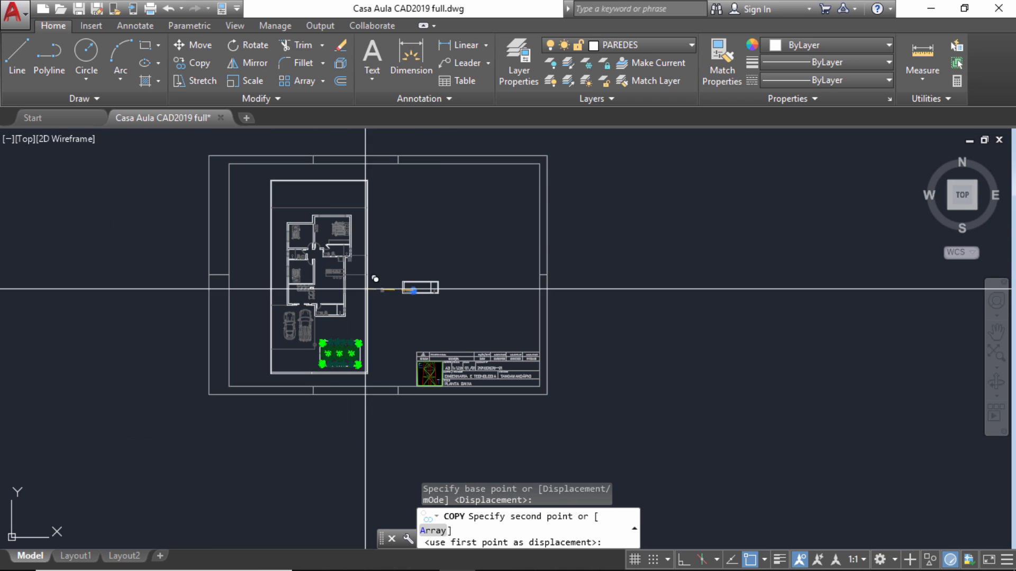
click(668, 269)
key(Escape)
Scale the copied toilet outside the sheet by a factor of 100.
scroll(683, 275, up, 6)
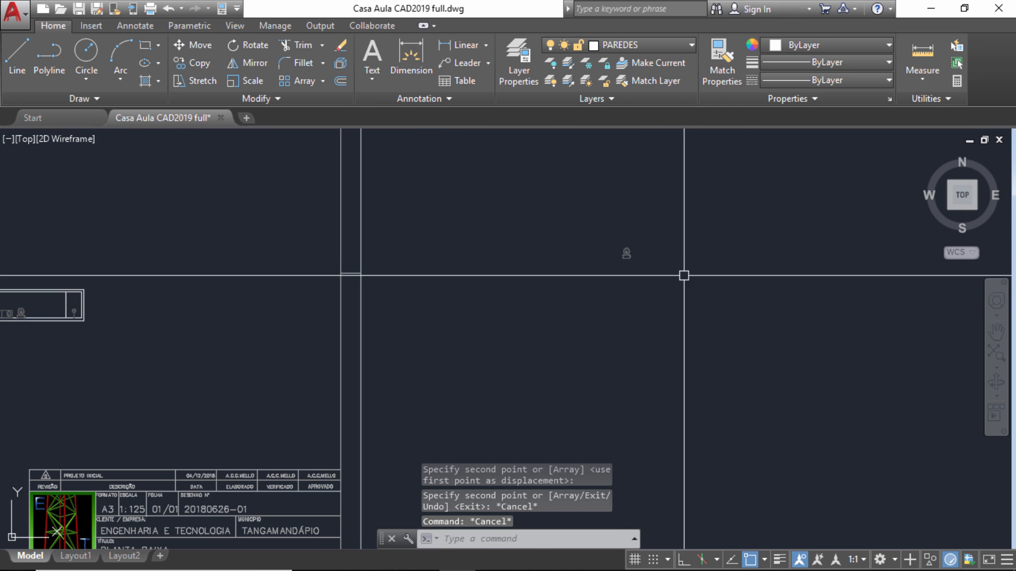
click(570, 185)
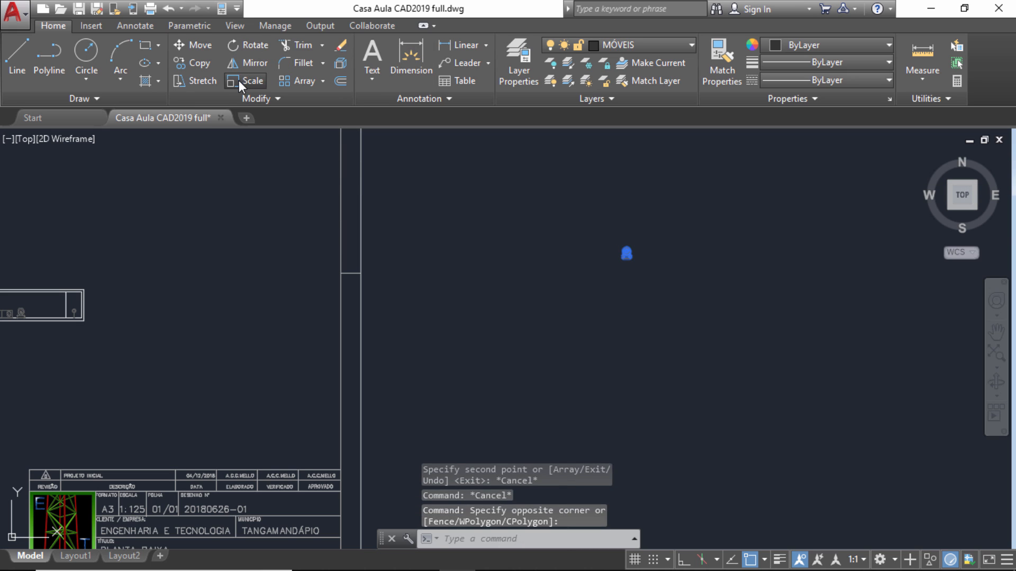
click(245, 81)
click(625, 252)
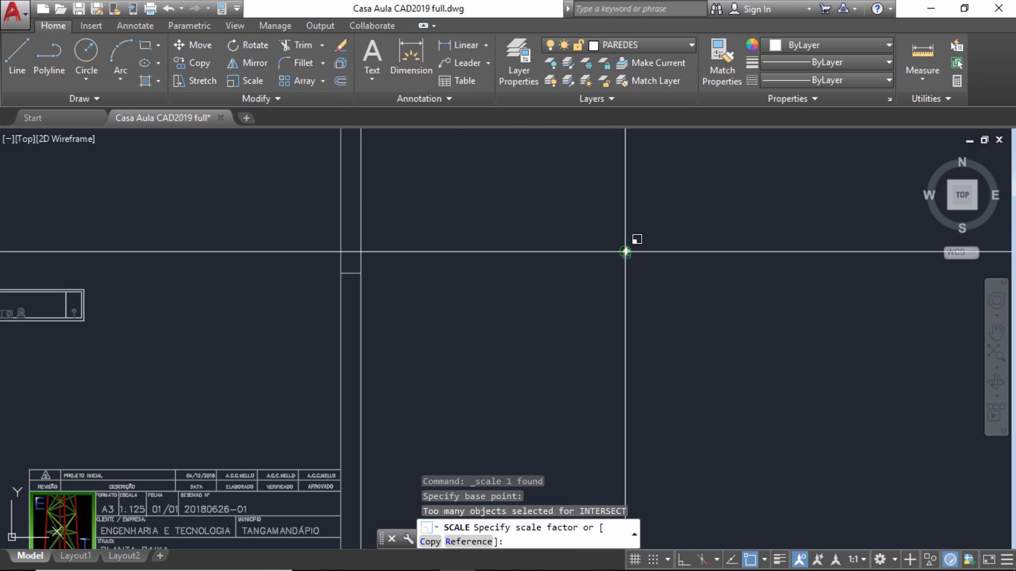
key(Return)
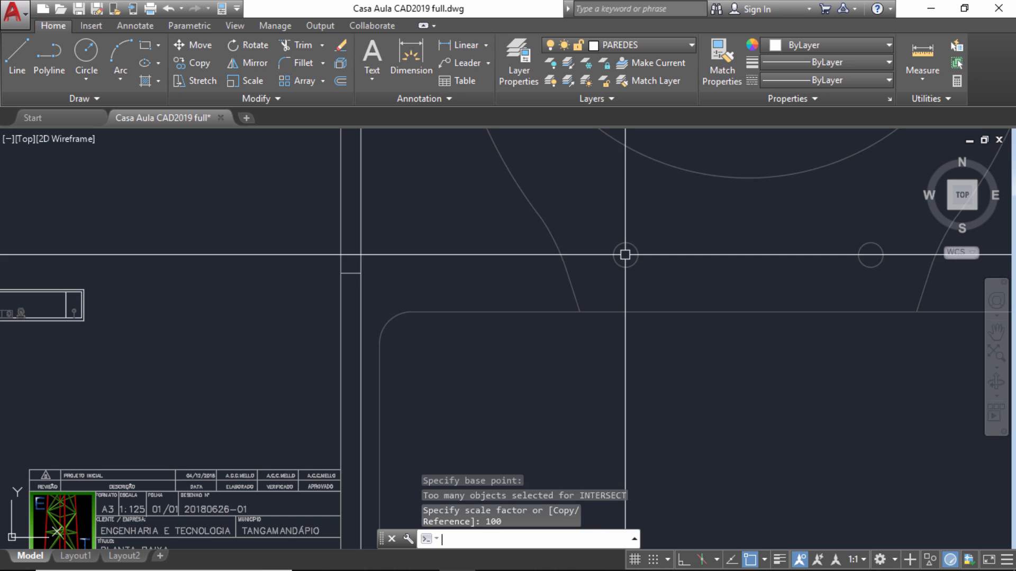
scroll(415, 298, down, 5)
middle_drag(415, 298, 423, 369)
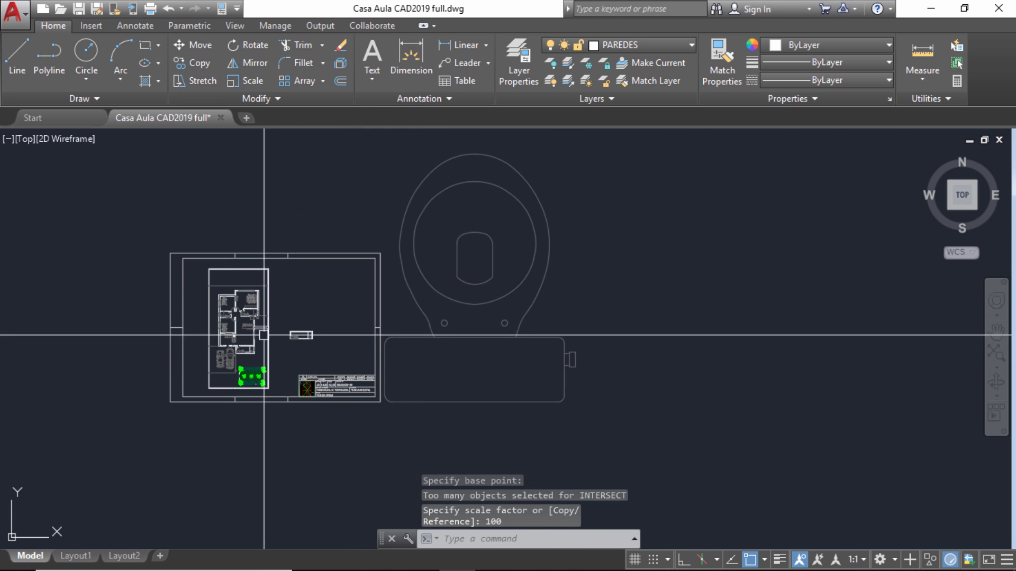
Erase the original toilet from the new room.
scroll(233, 307, up, 10)
click(186, 249)
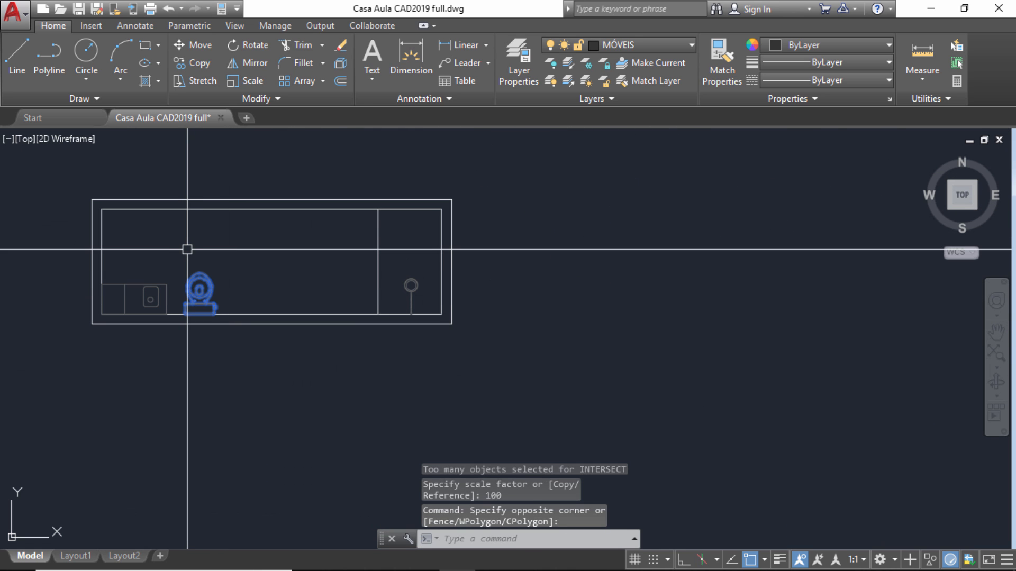
click(230, 272)
key(Delete)
Scale the oversized toilet outside the sheet by a factor of 0.01 from the midpoint of its tank's base.
scroll(229, 272, down, 8)
mouse_move(286, 275)
middle_down()
mouse_move(326, 295)
mouse_move(340, 329)
middle_up()
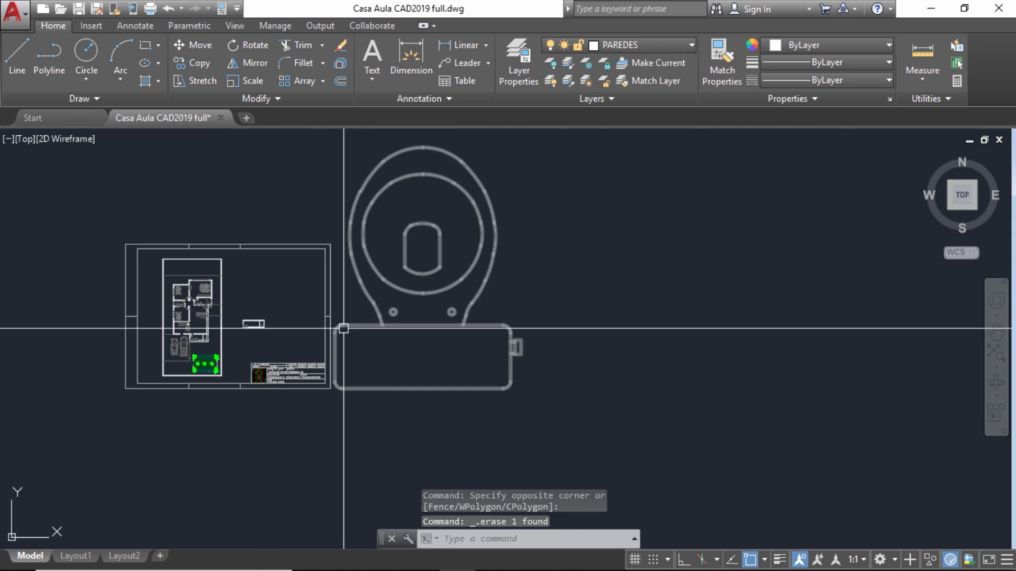
scroll(370, 355, down, 4)
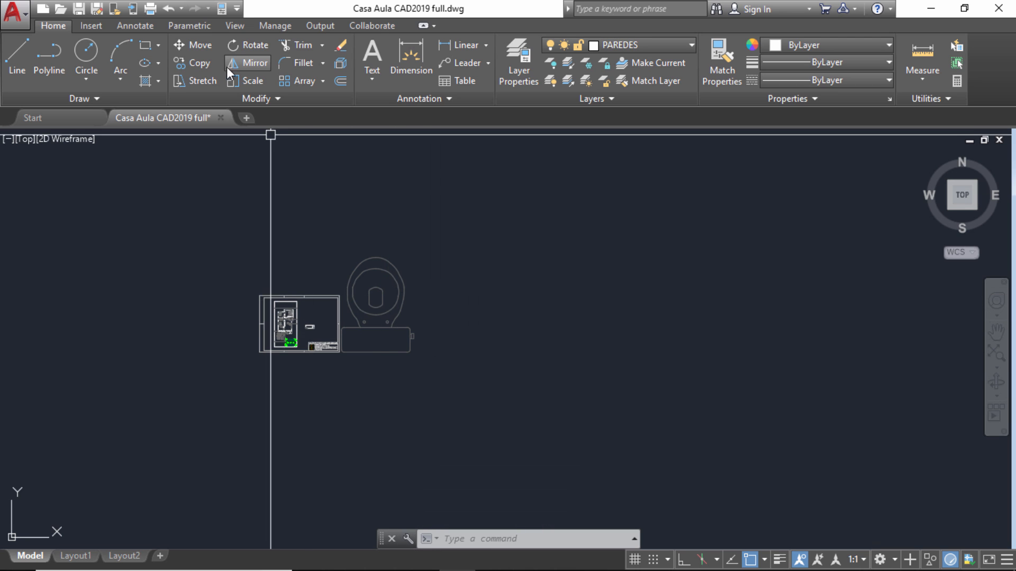
click(446, 369)
click(383, 220)
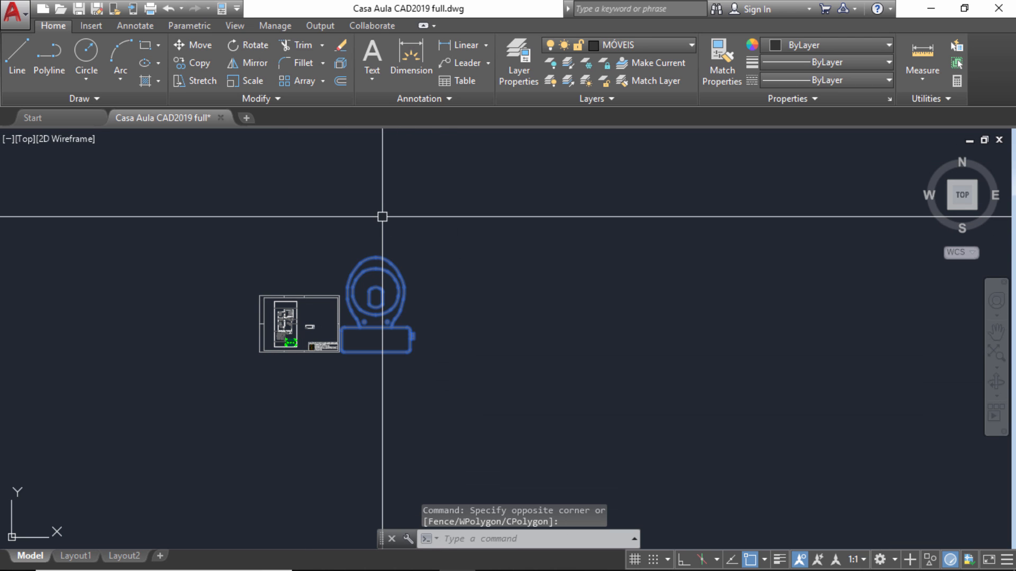
click(249, 79)
scroll(332, 383, up, 6)
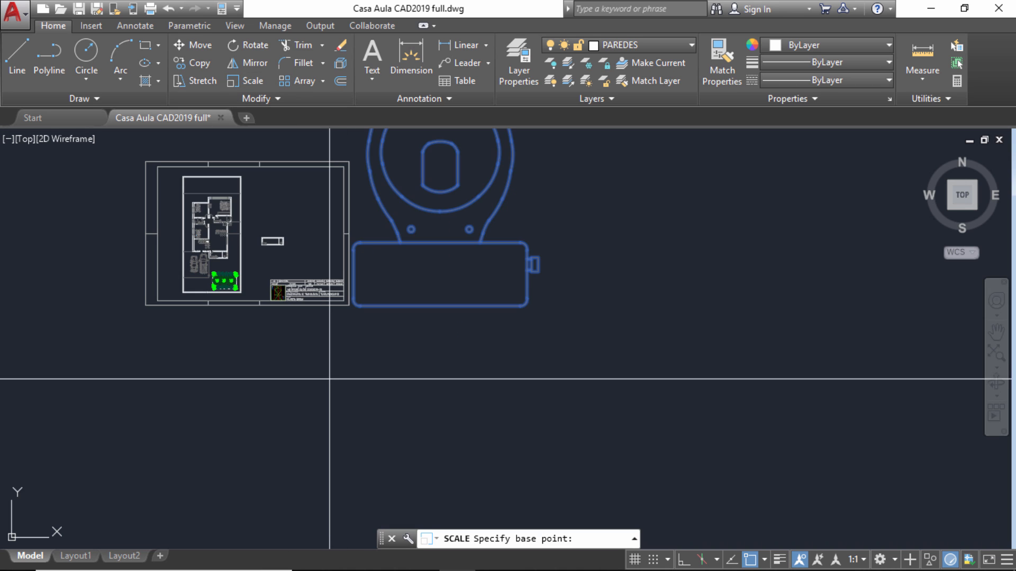
scroll(426, 285, down, 3)
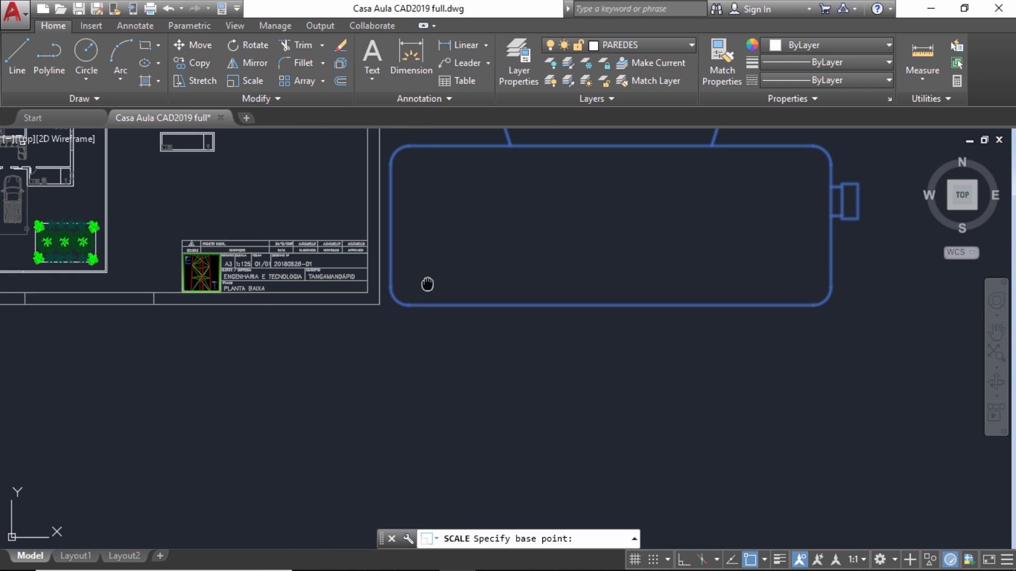
middle_drag(427, 286, 431, 376)
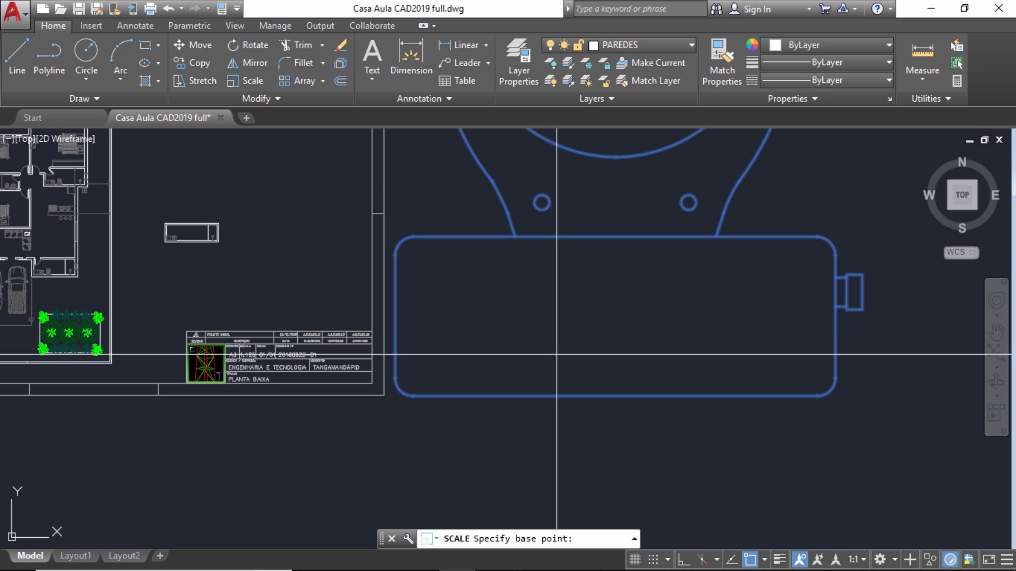
click(615, 396)
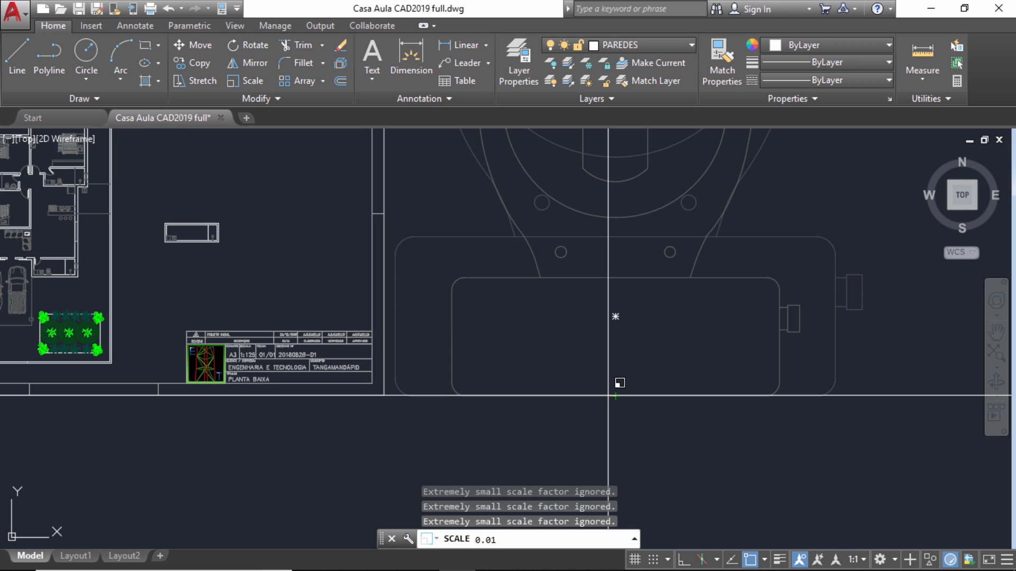
text(0.01)
key(Return)
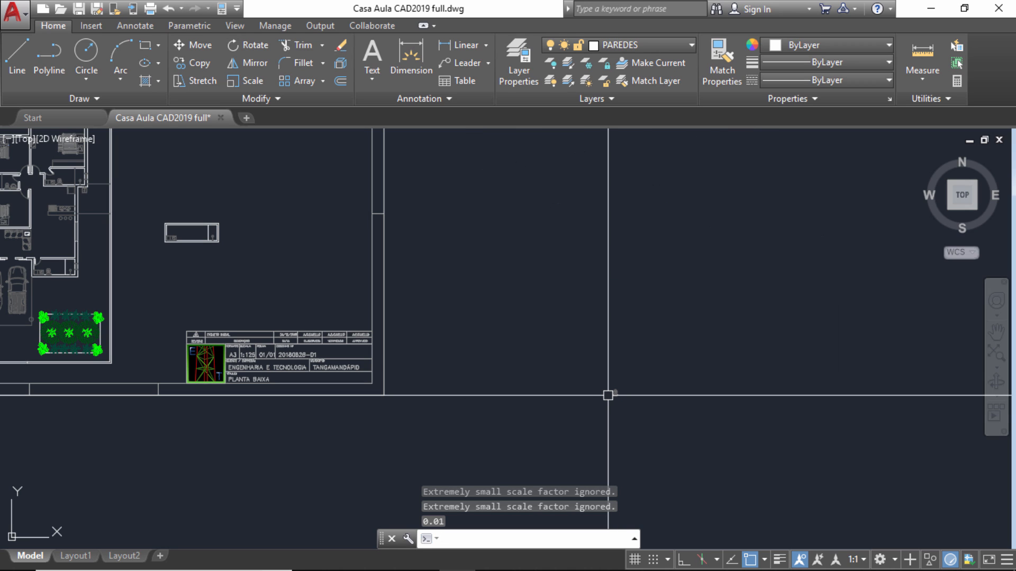
Move the toilet from its tank's base midpoint onto the new room's lower wall, between the sink counter and the shower compartment.
scroll(622, 409, up, 8)
click(643, 385)
click(457, 231)
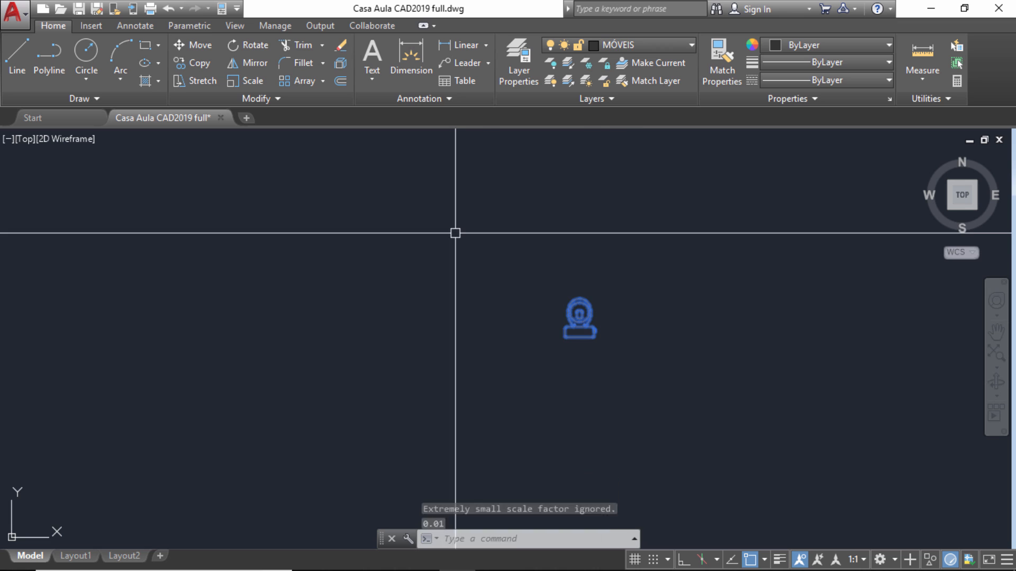
click(192, 49)
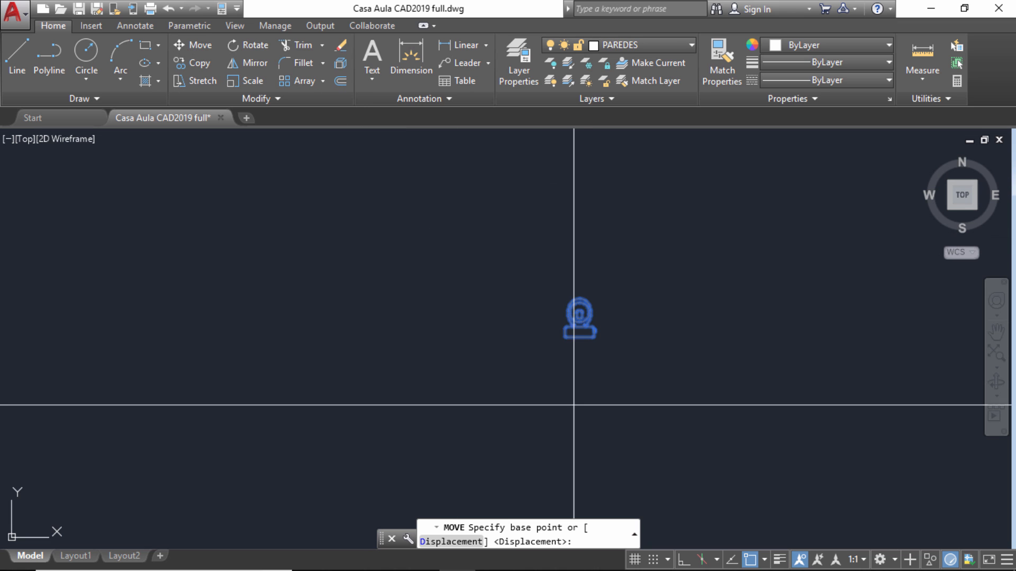
click(579, 337)
scroll(308, 256, down, 5)
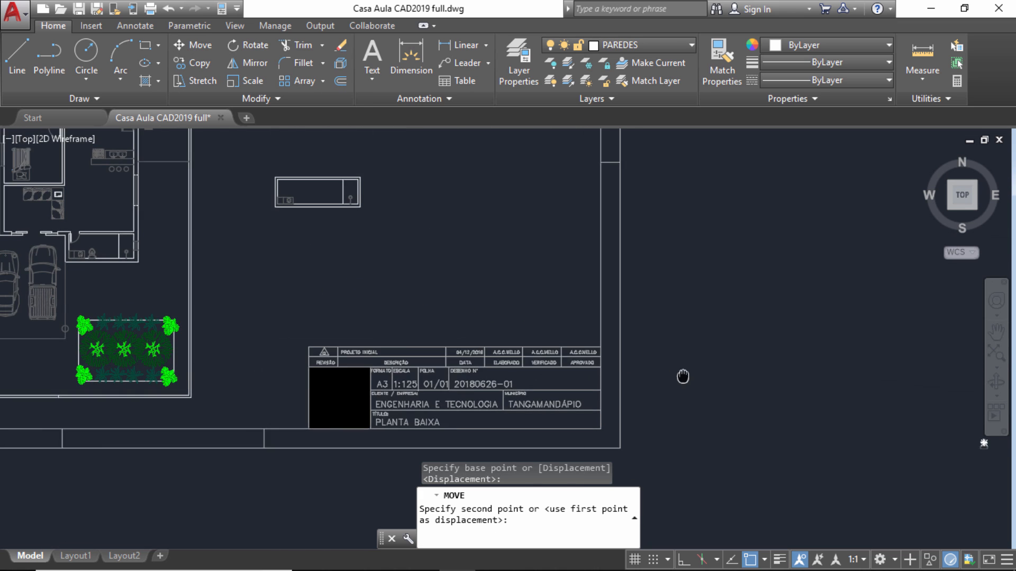
scroll(374, 196, up, 6)
scroll(336, 199, up, 6)
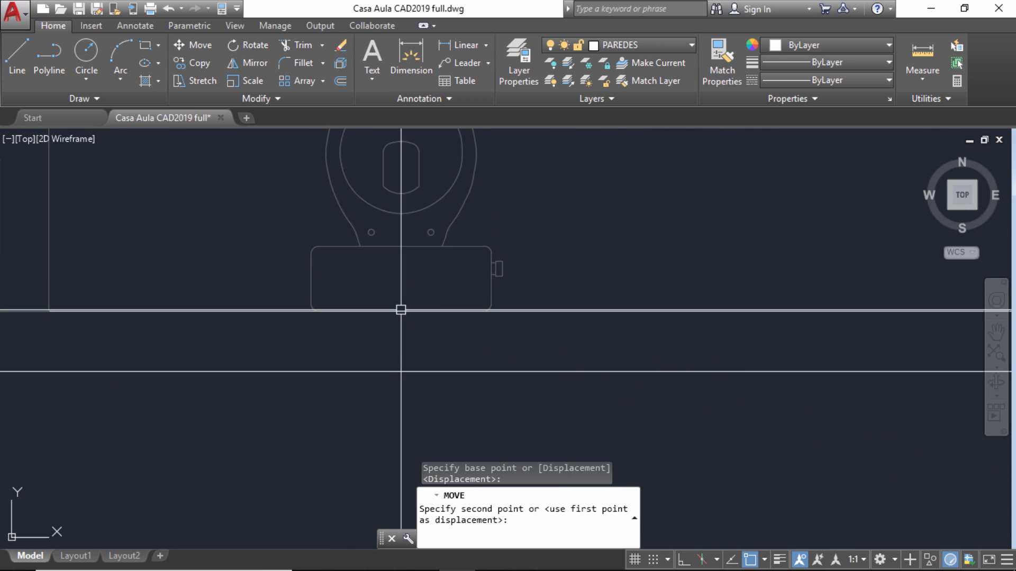
key(Escape)
scroll(467, 330, down, 8)
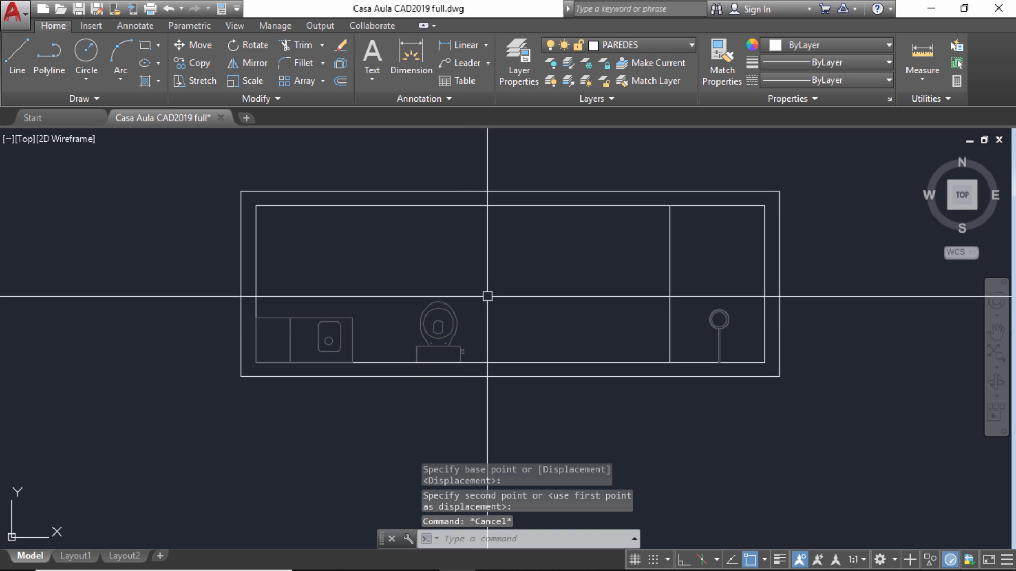
Measure the length of the sink counter's upper edge in the new room.
middle_drag(387, 272, 385, 237)
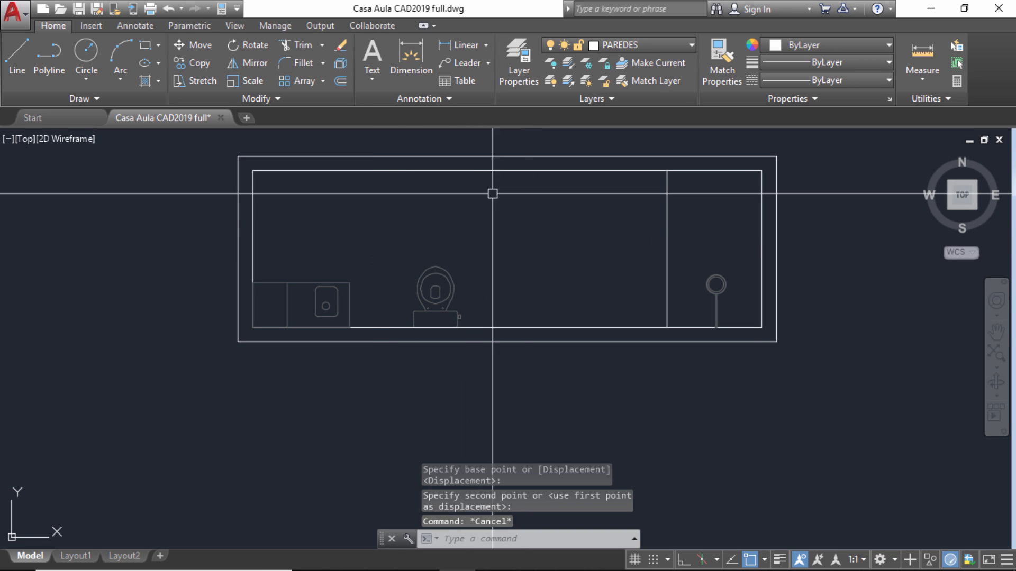
click(922, 62)
scroll(301, 243, up, 5)
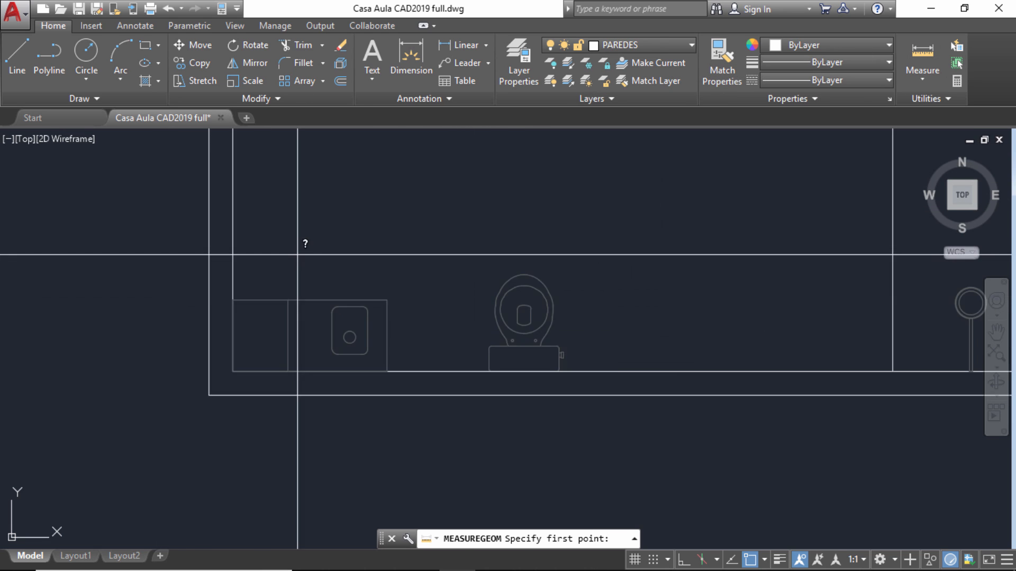
click(193, 328)
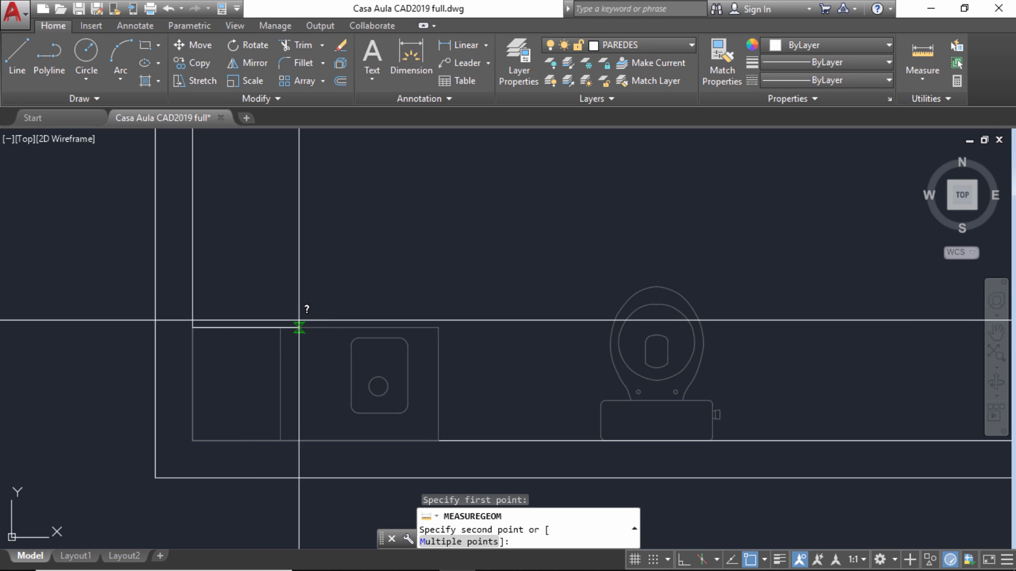
click(438, 325)
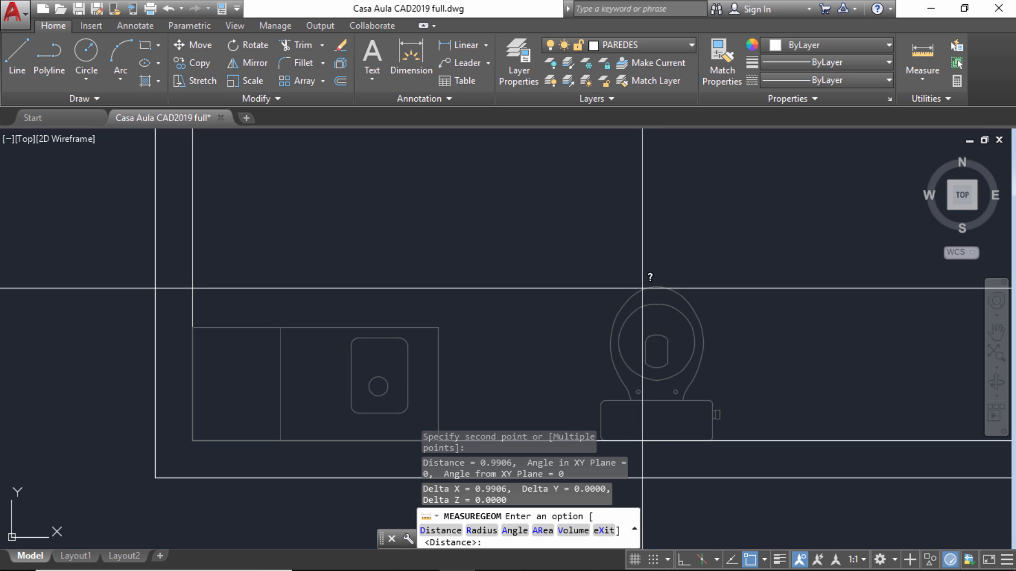
key(Escape)
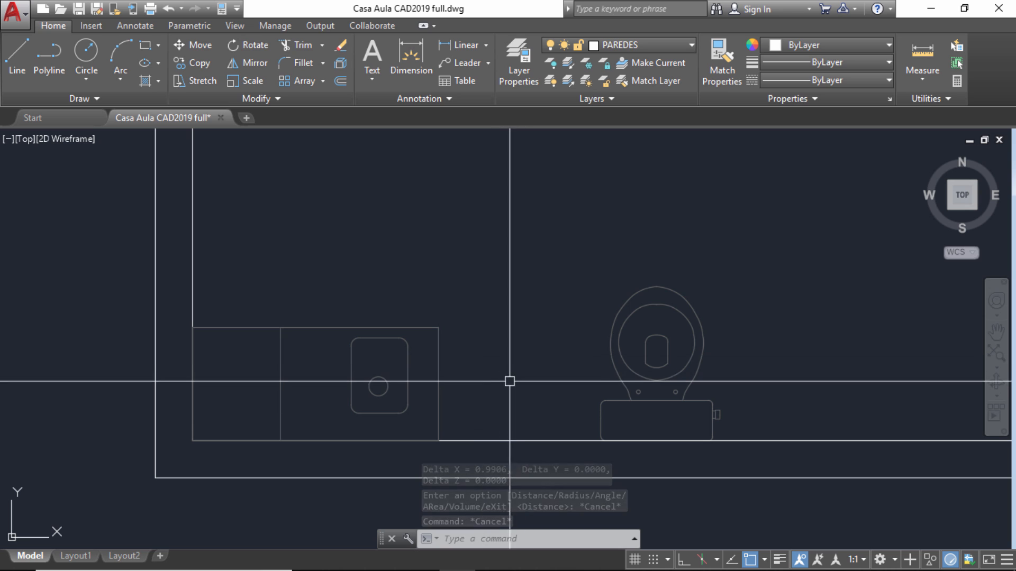
Scale the sink counter by reference from its lower-left corner, using its upper edge as the reference length and 1.2 as the new length.
click(503, 410)
click(268, 256)
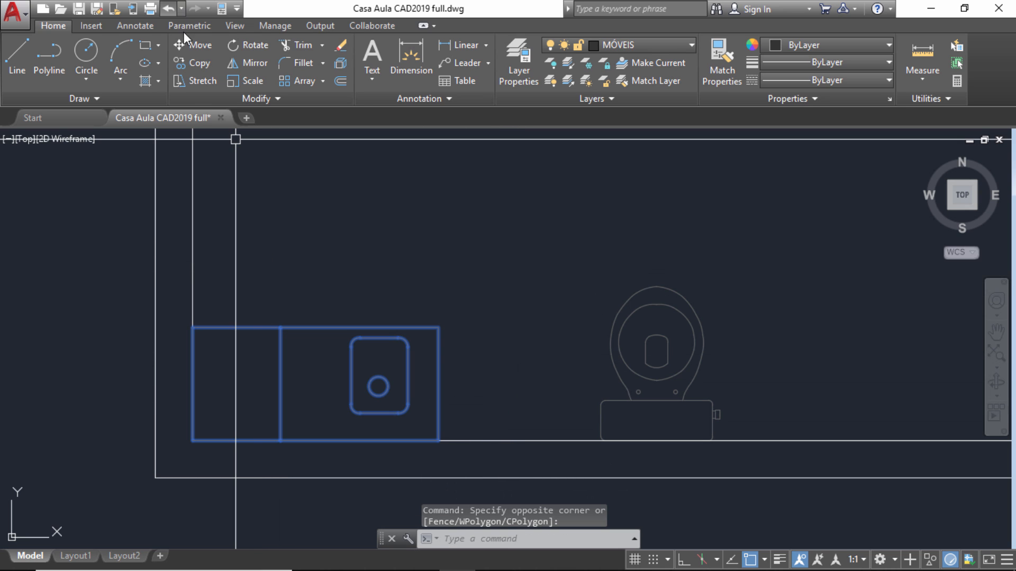
click(246, 81)
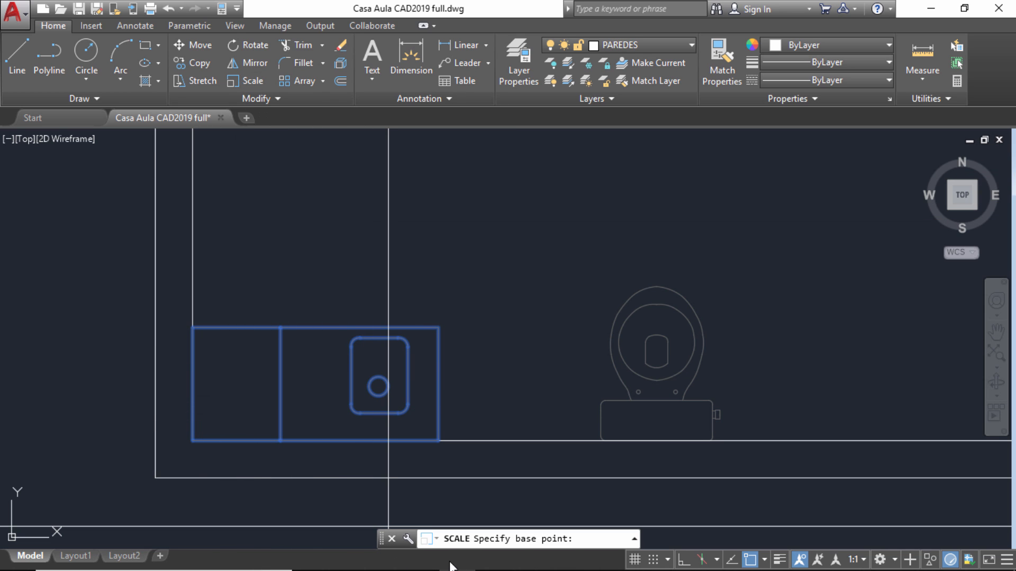
click(192, 441)
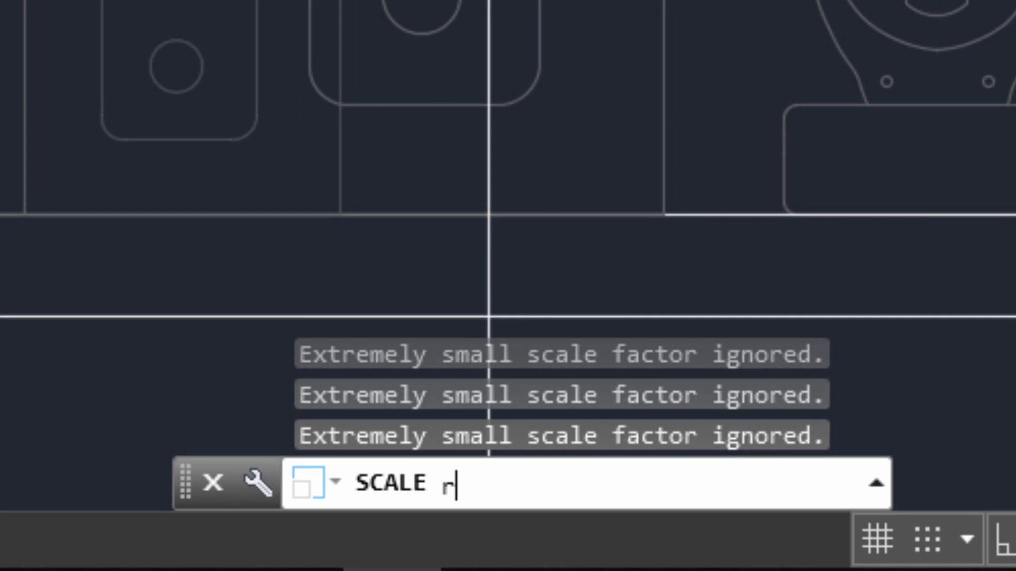
key(Return)
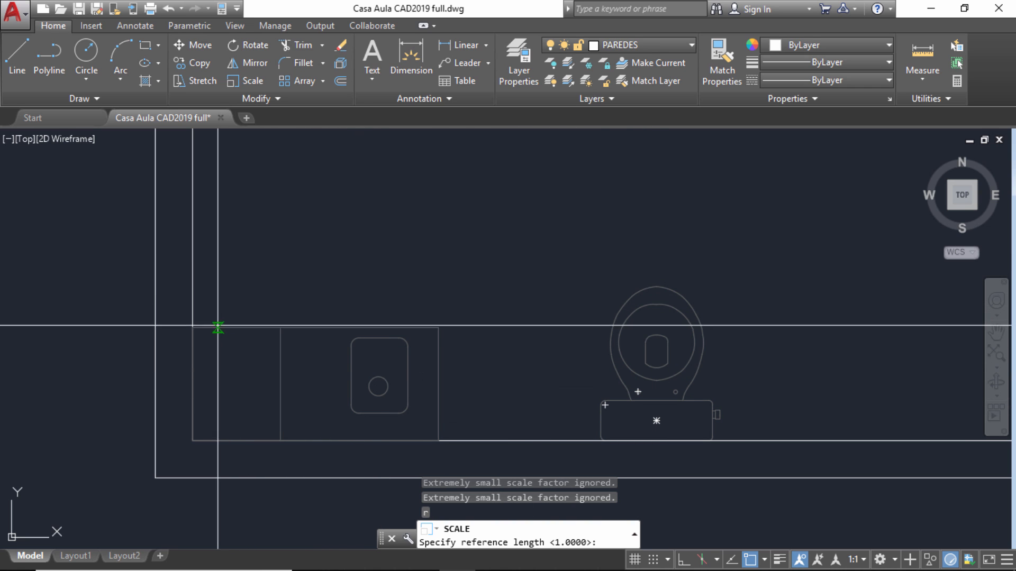
click(193, 328)
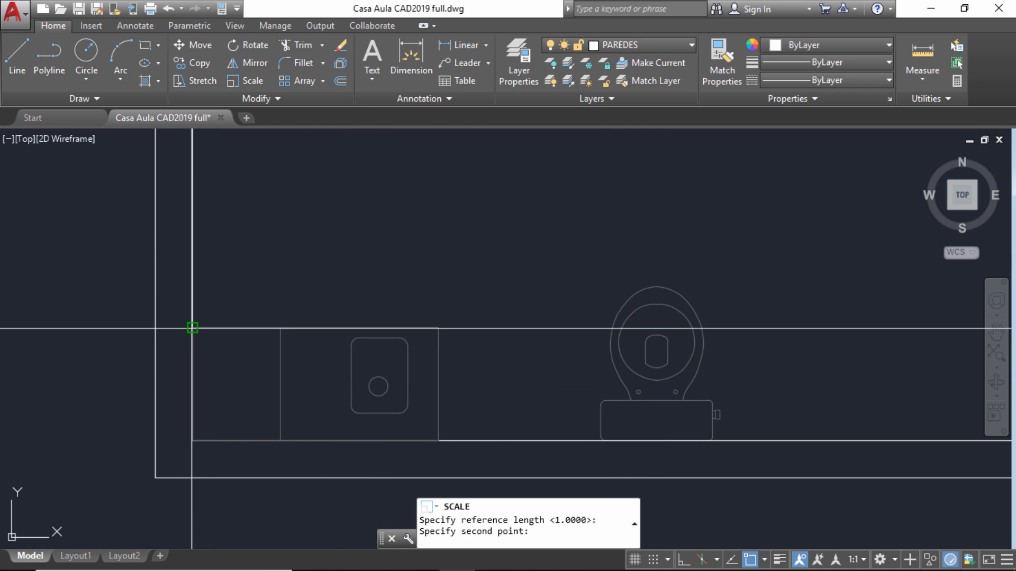
click(411, 328)
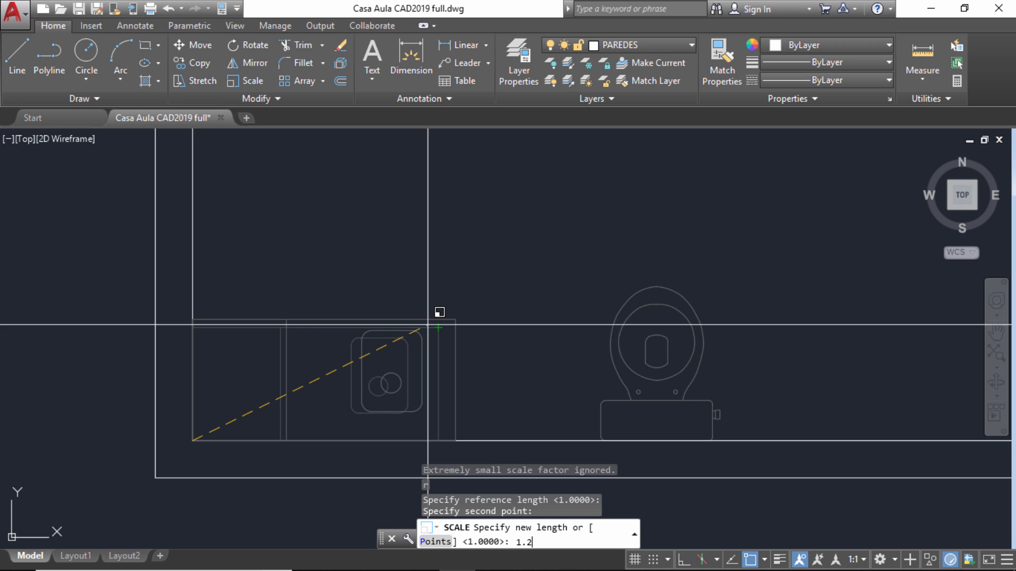
key(Return)
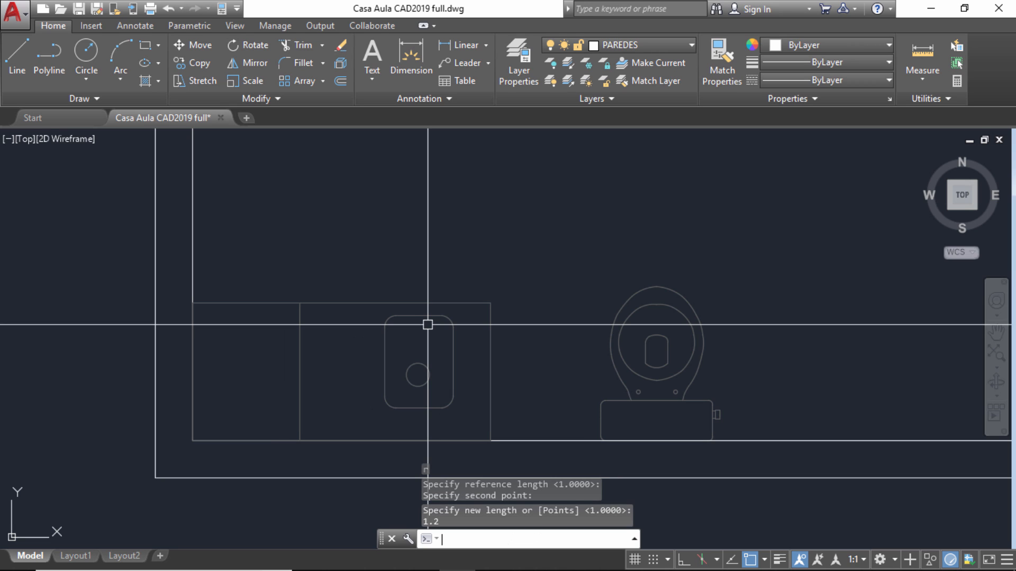
key(Escape)
key(Escape)
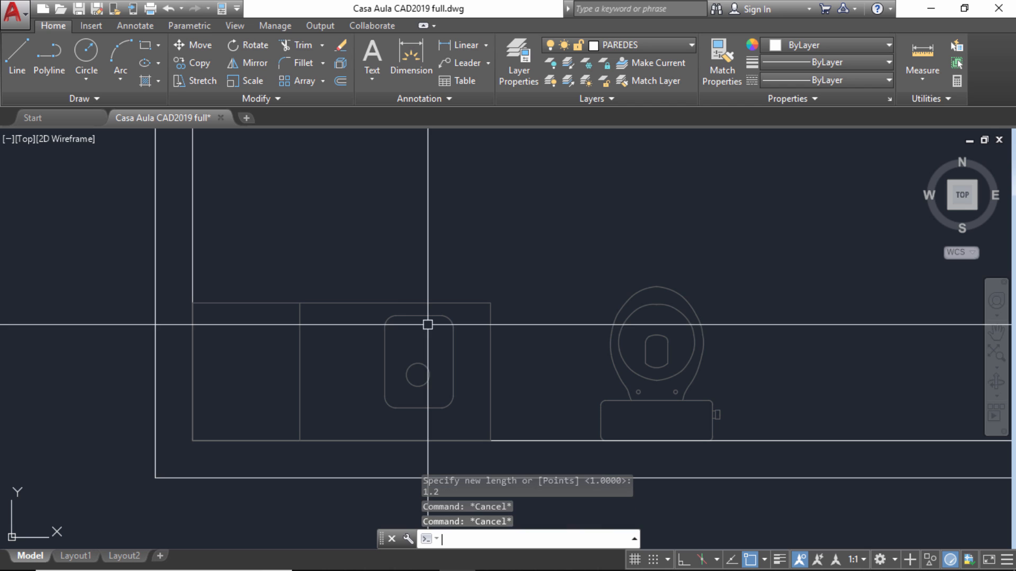
Measure the upper edge of the scaled sink counter.
click(923, 53)
click(192, 302)
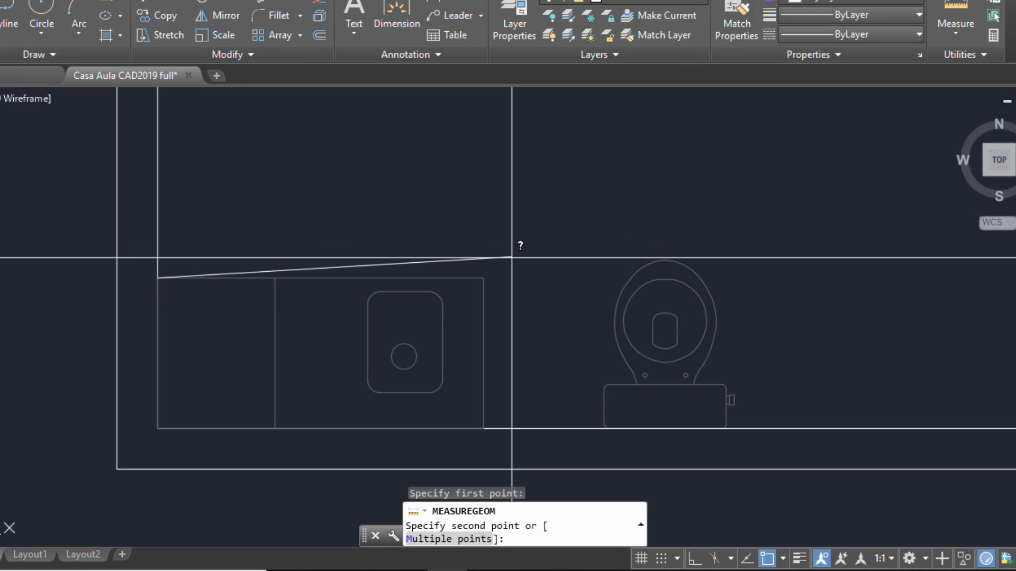
click(430, 90)
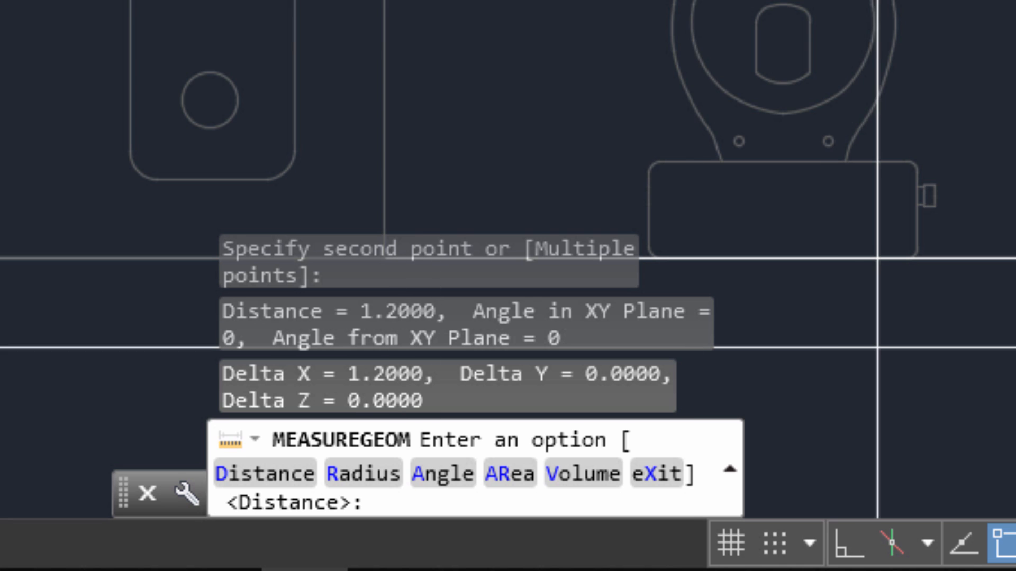
key(Escape)
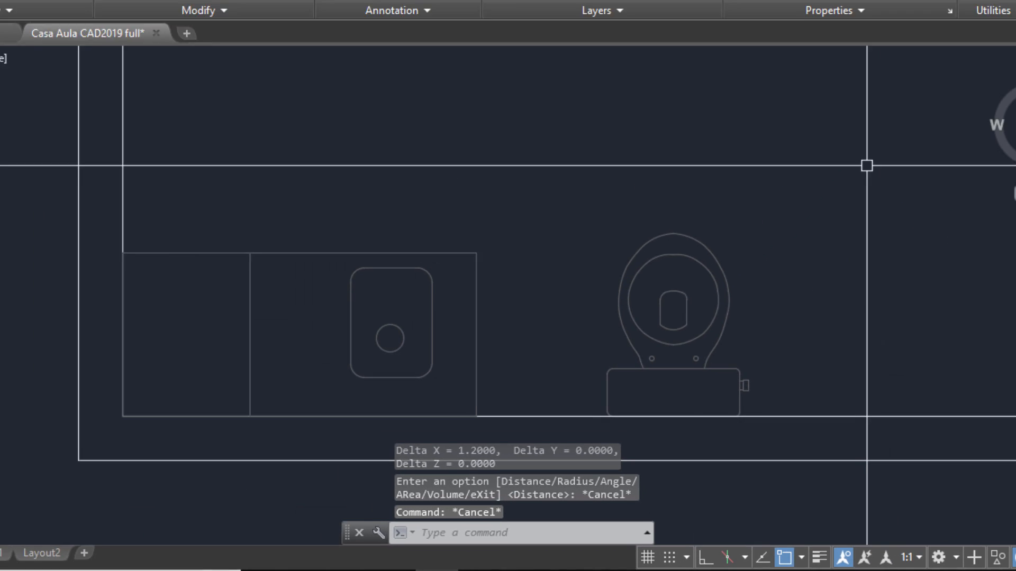
Draw a horizontal line 1 unit long from the counter's lower-left corner along the lower wall, with Ortho on.
scroll(811, 222, down, 4)
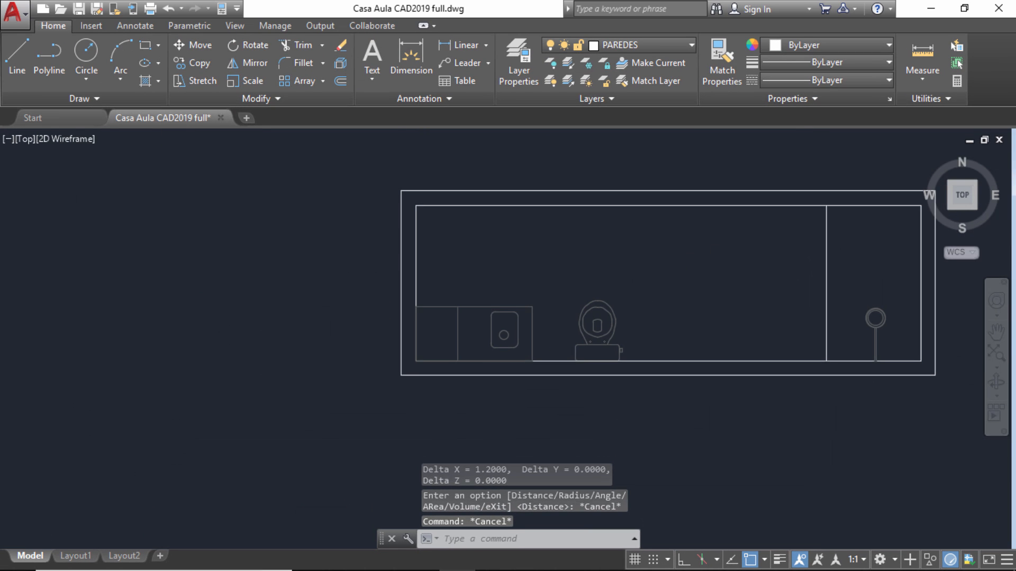
click(15, 49)
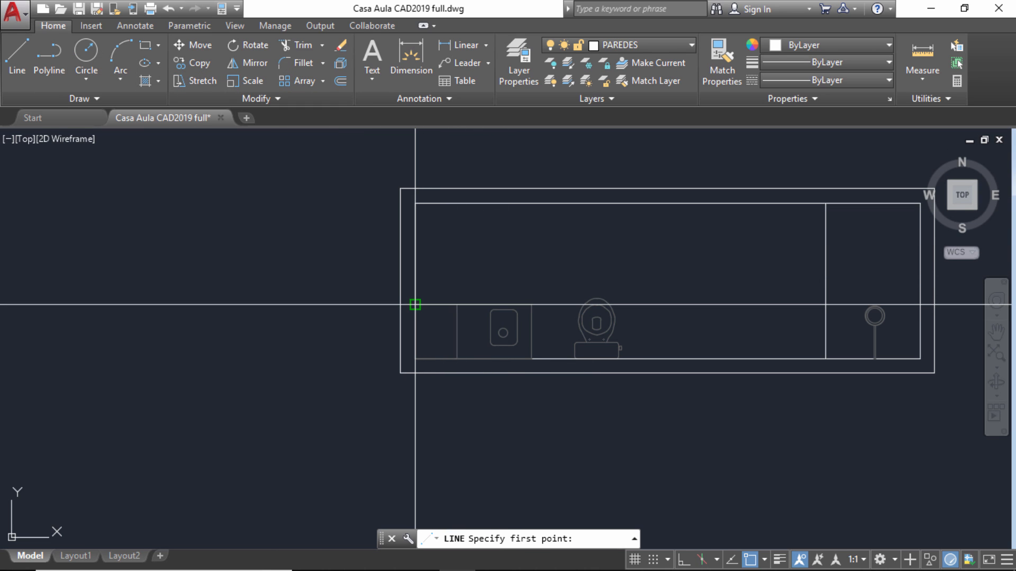
click(416, 359)
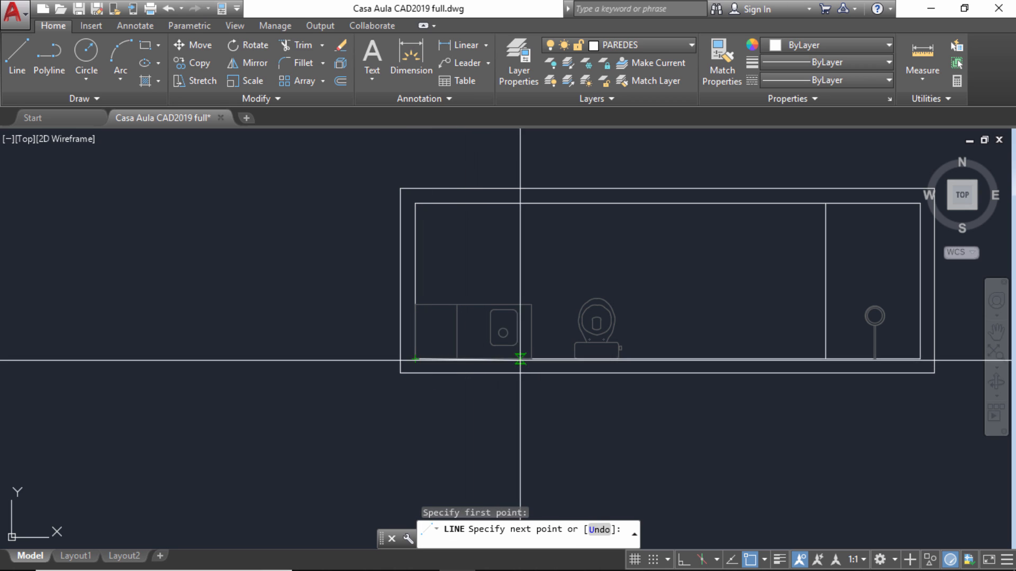
scroll(484, 366, up, 5)
key(F8)
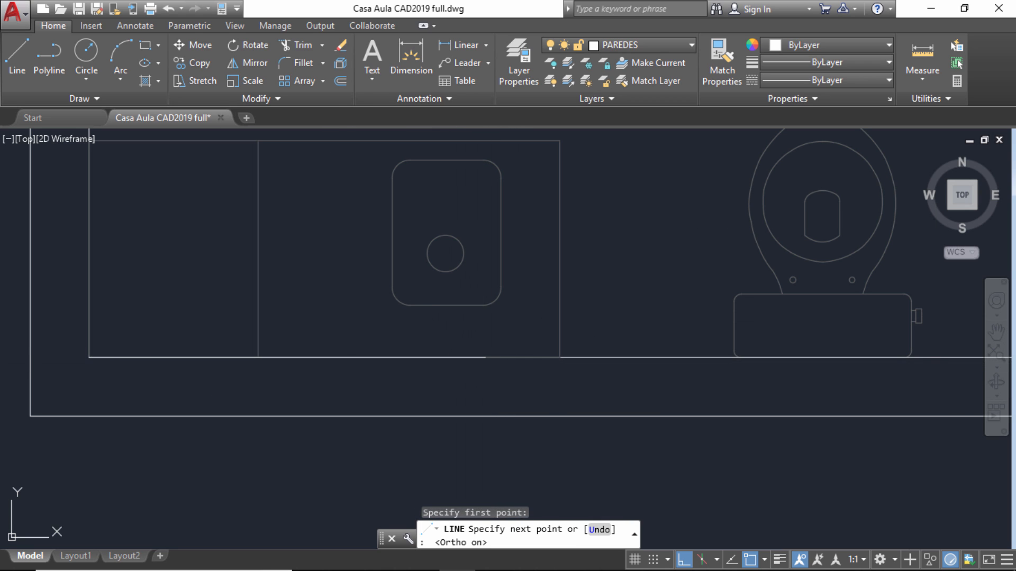
text(1)
key(Return)
key(Escape)
key(Escape)
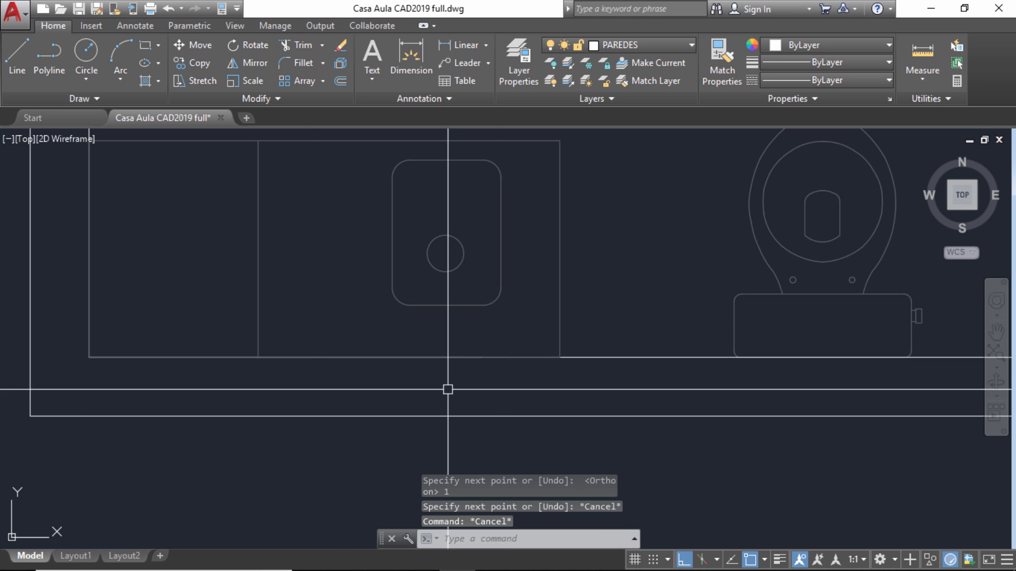
Scale the sink counter by reference from its lower-left corner, using its lower edge as reference and the drawn line's right endpoint as new length.
click(219, 358)
scroll(201, 405, down, 4)
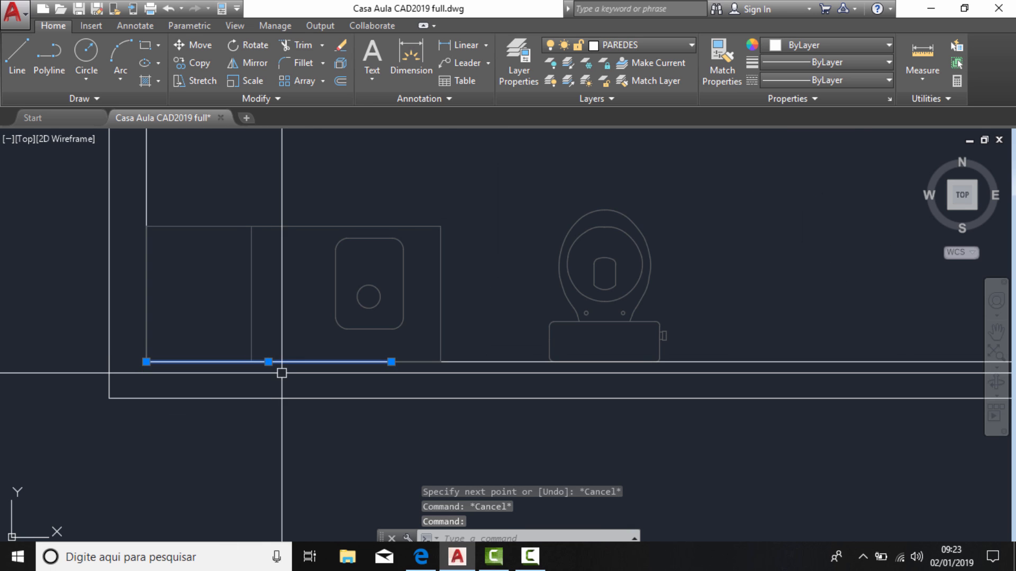
key(Escape)
key(Escape)
click(416, 338)
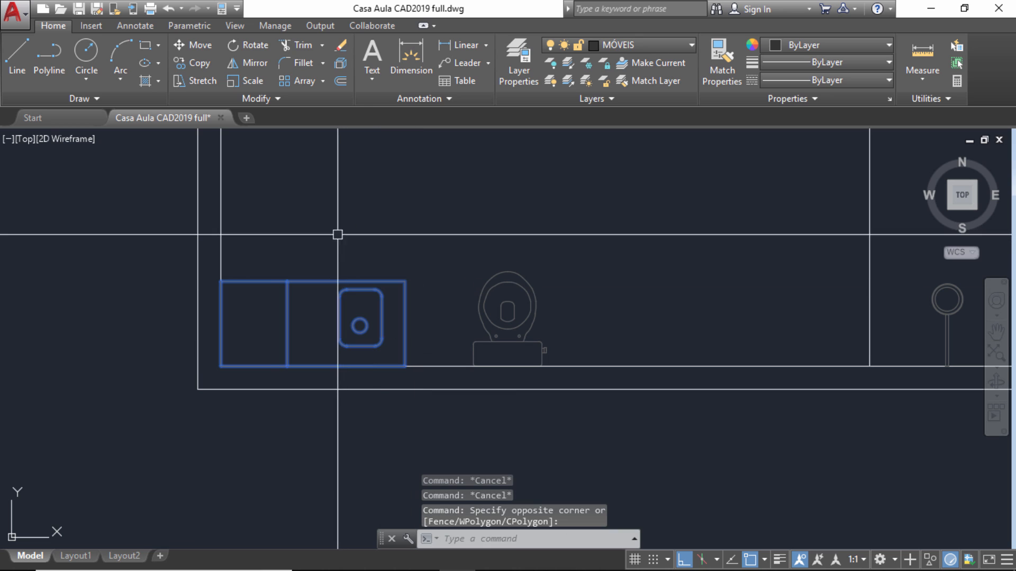
click(248, 81)
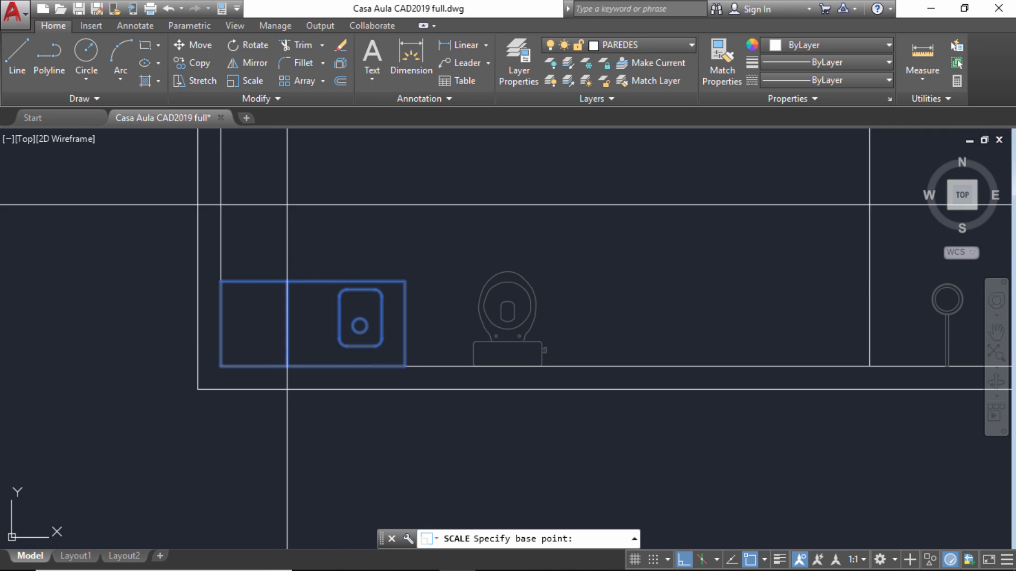
click(220, 366)
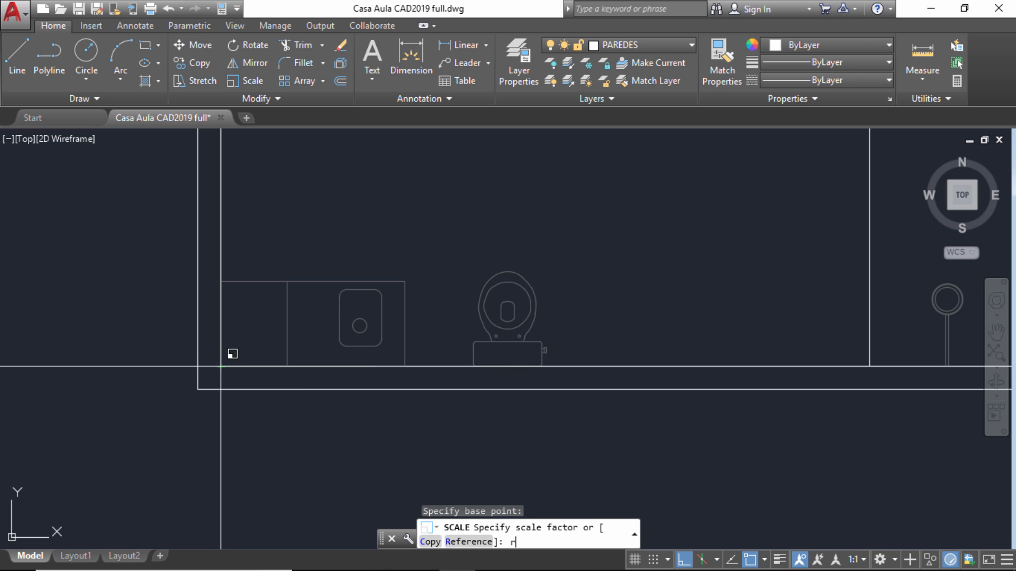
key(Return)
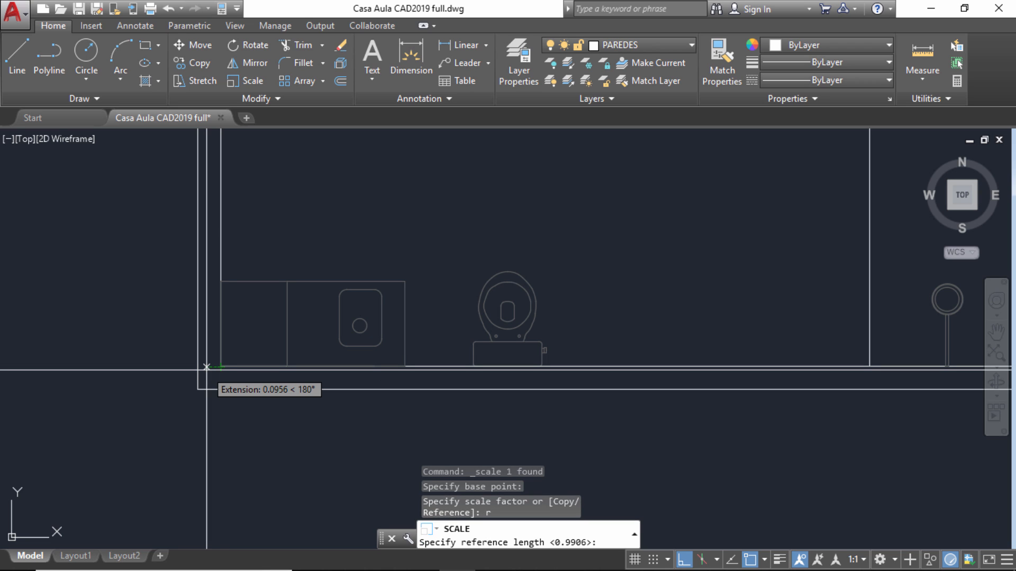
scroll(207, 369, up, 2)
click(228, 365)
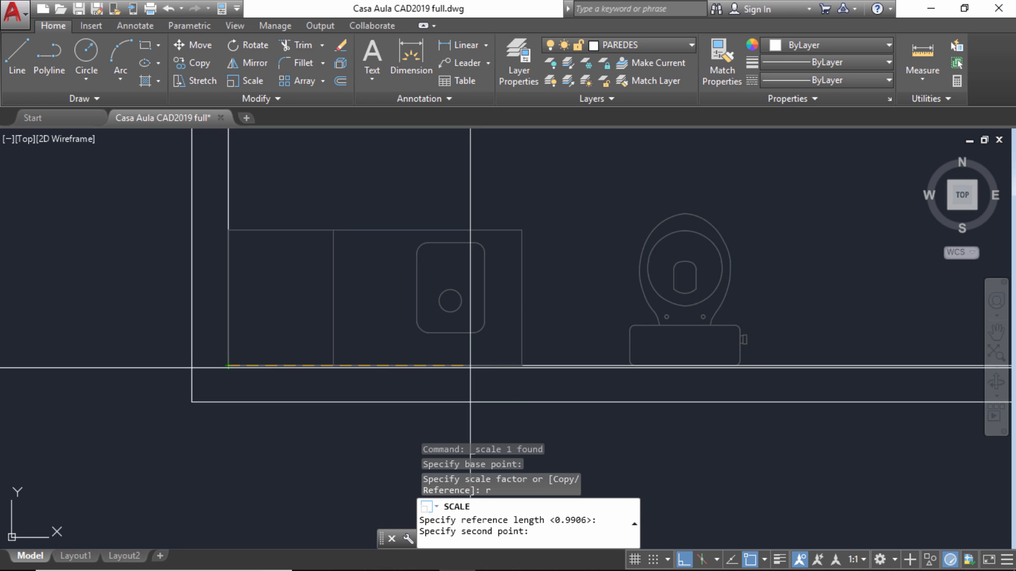
click(521, 365)
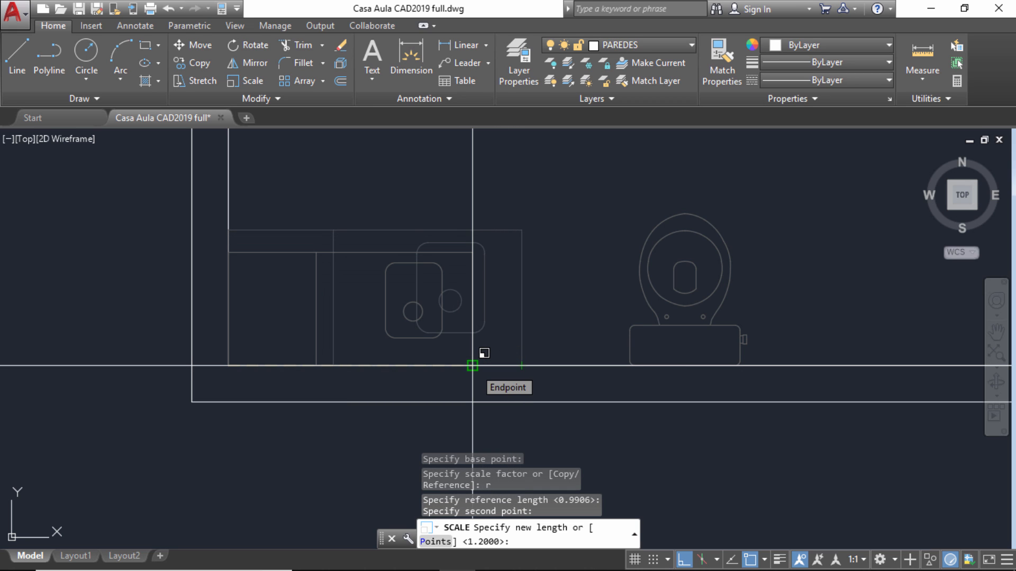
key(Escape)
key(Escape)
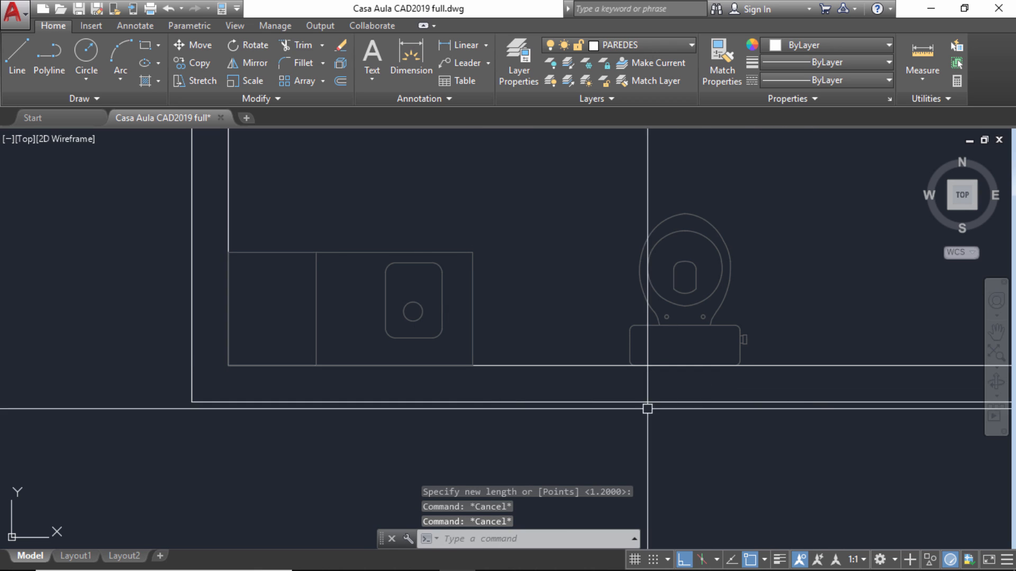
Delete the auxiliary line lying along the sink counter's lower edge.
scroll(485, 383, up, 2)
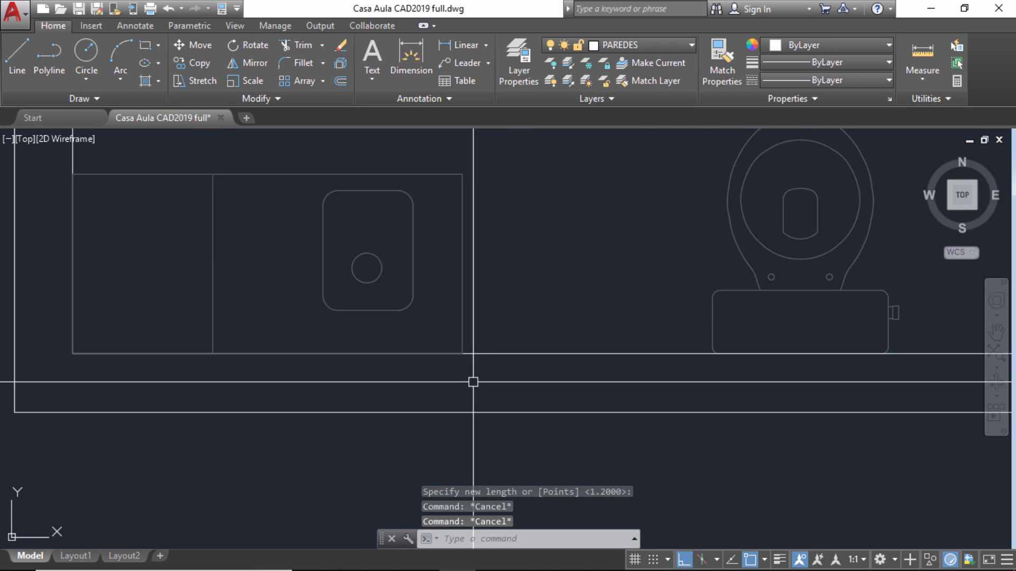
click(408, 353)
key(Delete)
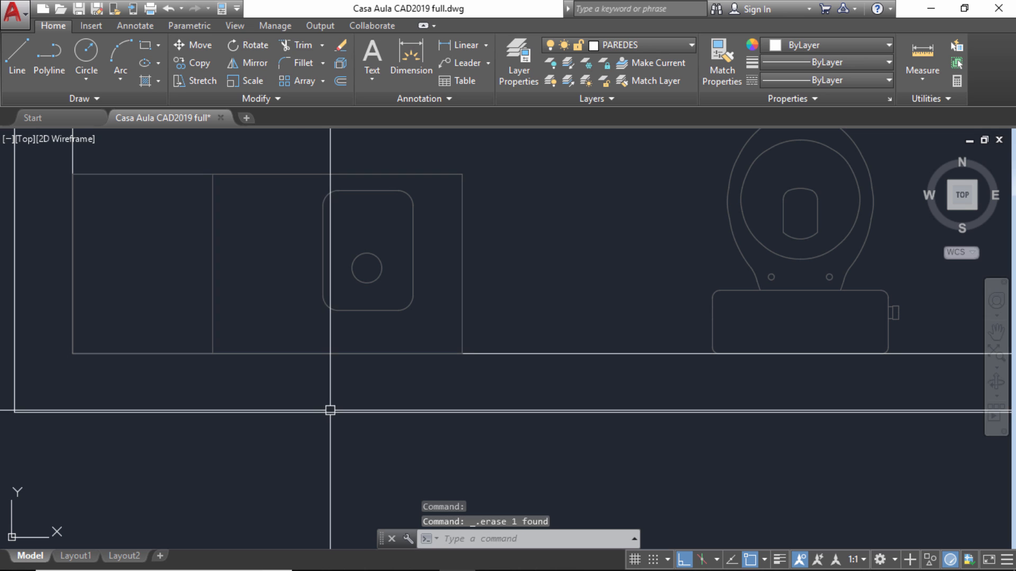
scroll(387, 272, down, 2)
scroll(387, 272, down, 3)
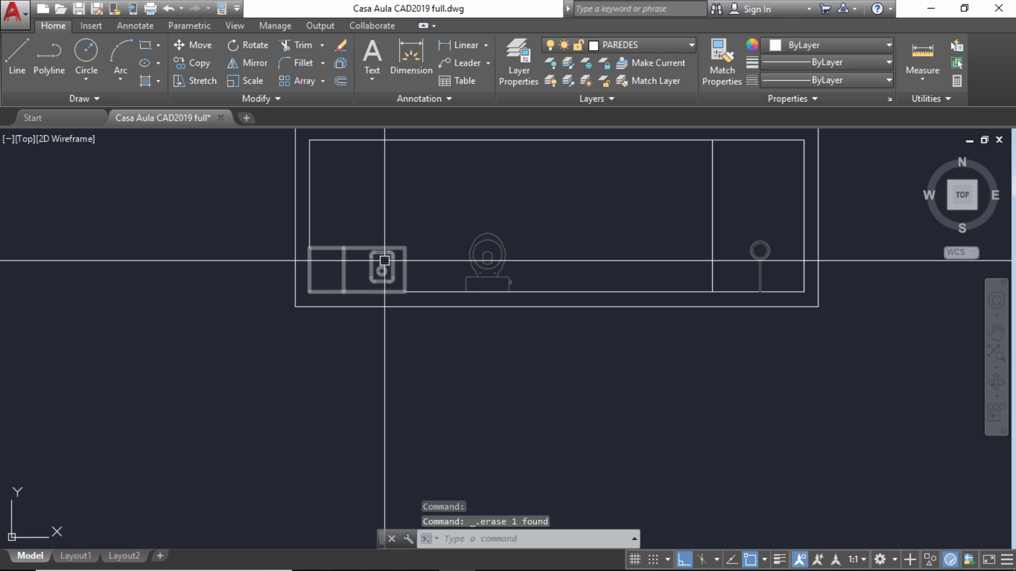
middle_drag(386, 260, 342, 293)
scroll(351, 283, down, 3)
middle_drag(304, 148, 380, 202)
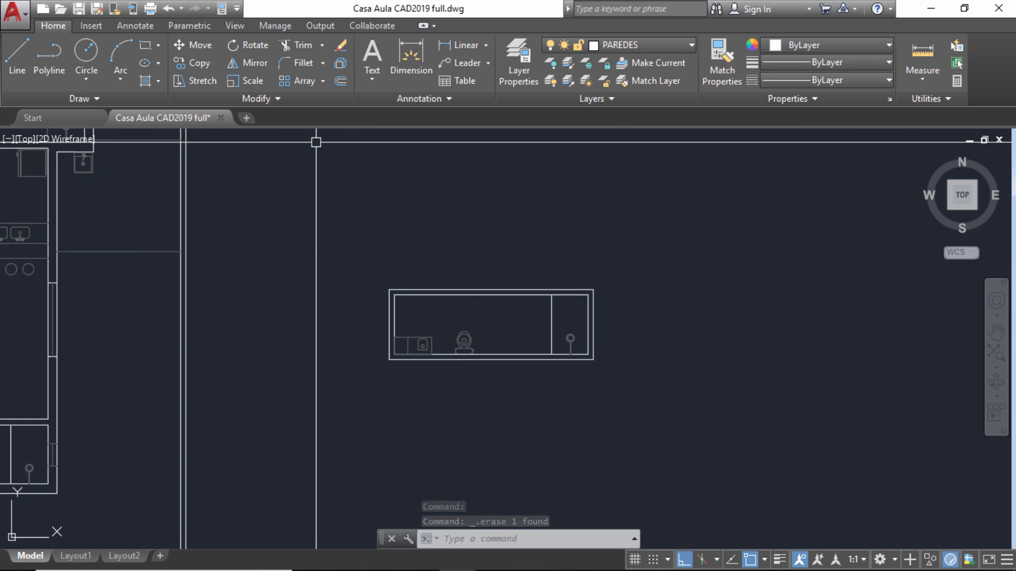
scroll(317, 141, up, 2)
scroll(279, 148, down, 2)
mouse_move(287, 151)
middle_down()
mouse_move(300, 123)
mouse_move(285, 146)
middle_up()
click(675, 375)
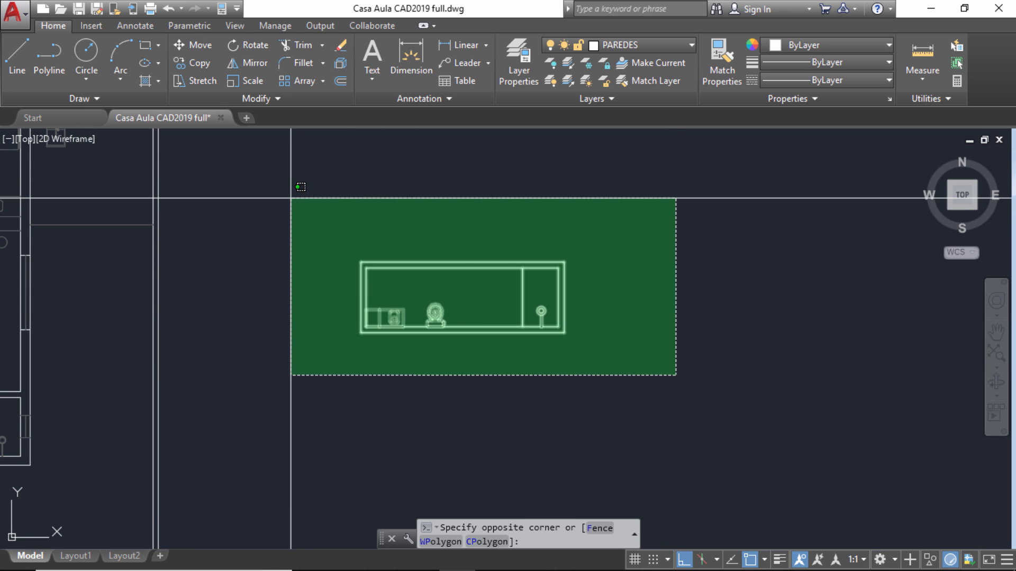
click(298, 186)
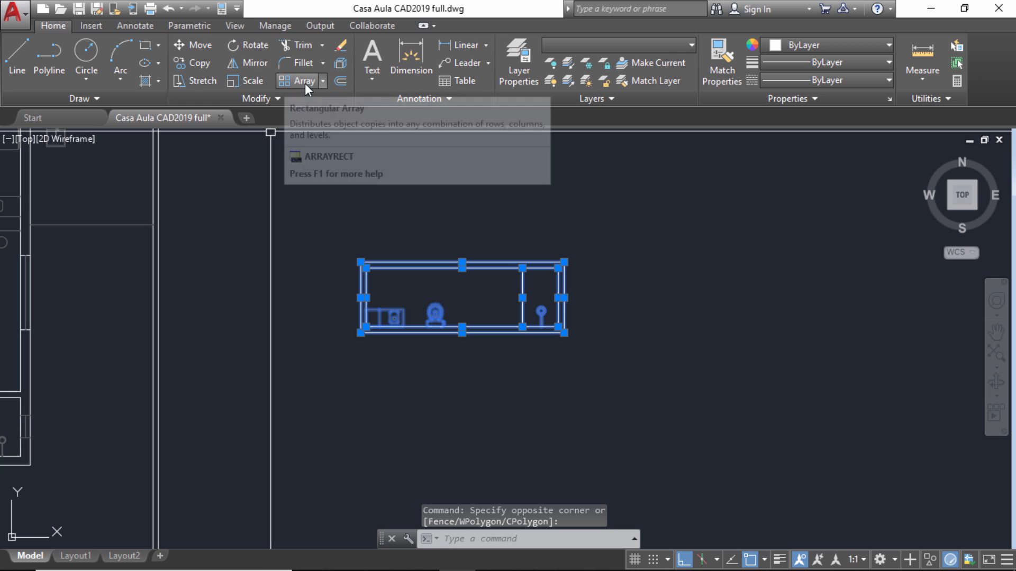
click(323, 81)
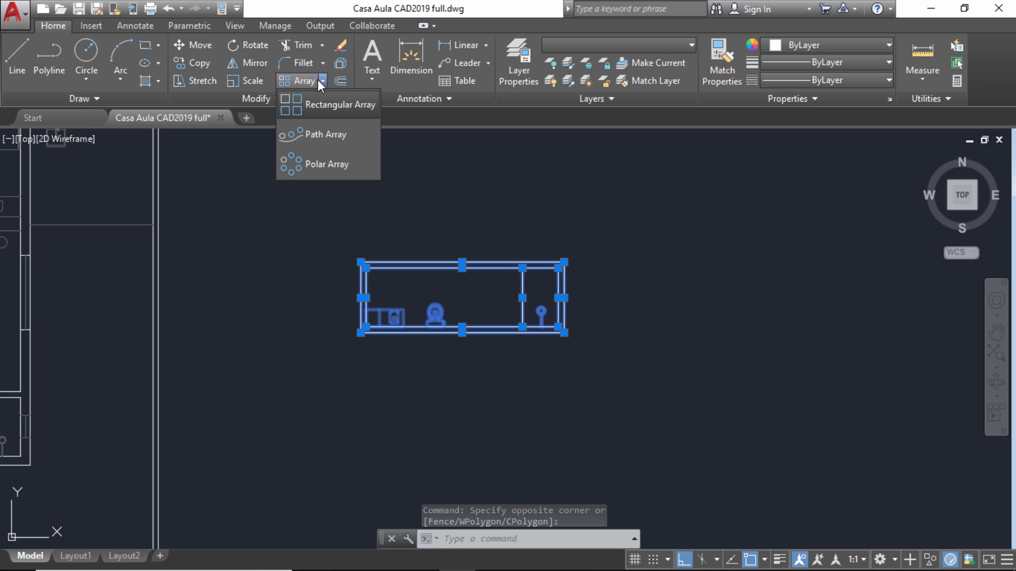
key(Escape)
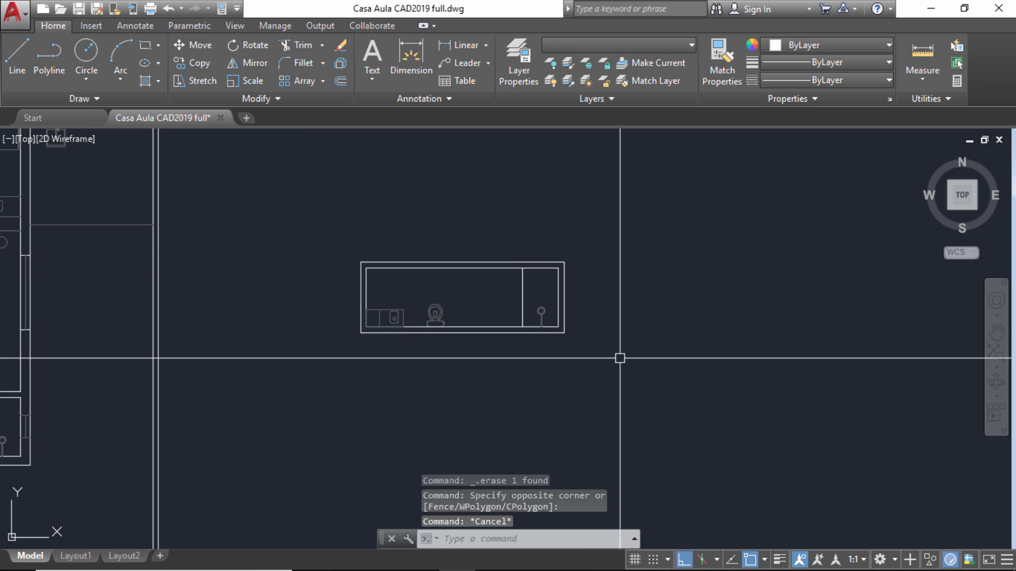
Create a rectangular array of the whole room with its fixtures, with 4 columns and 3 rows.
click(619, 357)
click(259, 153)
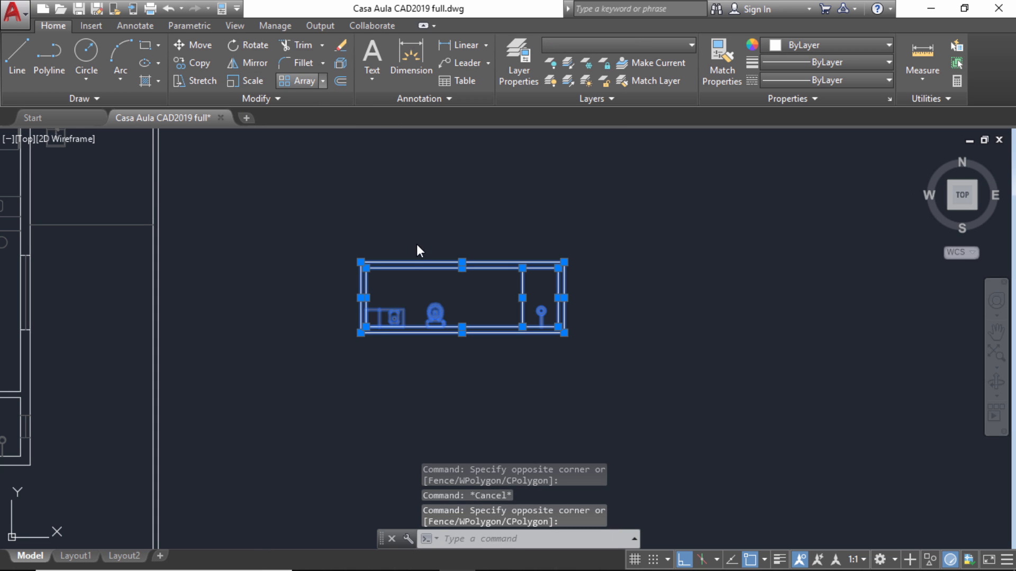
click(297, 80)
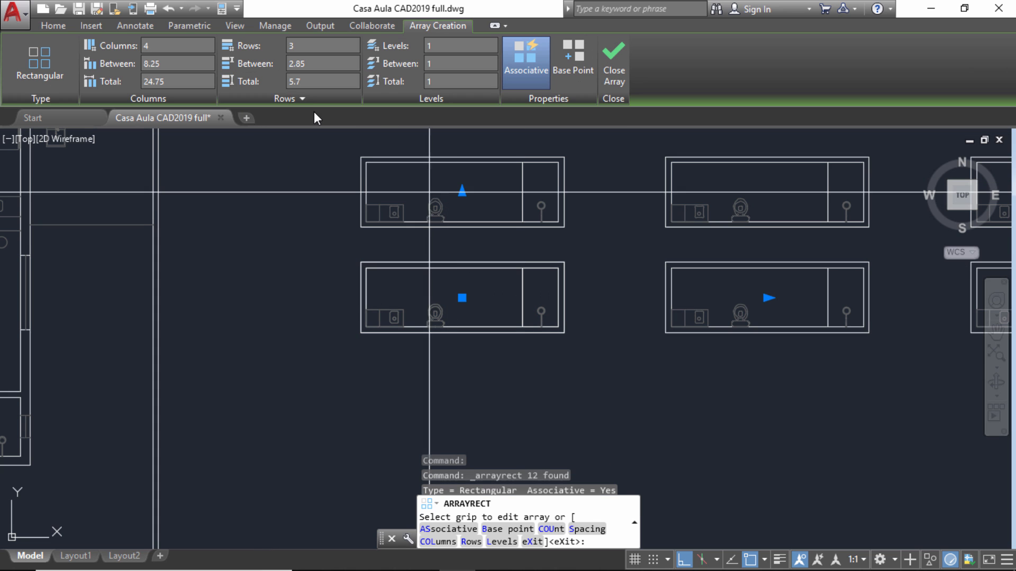
scroll(762, 344, down, 6)
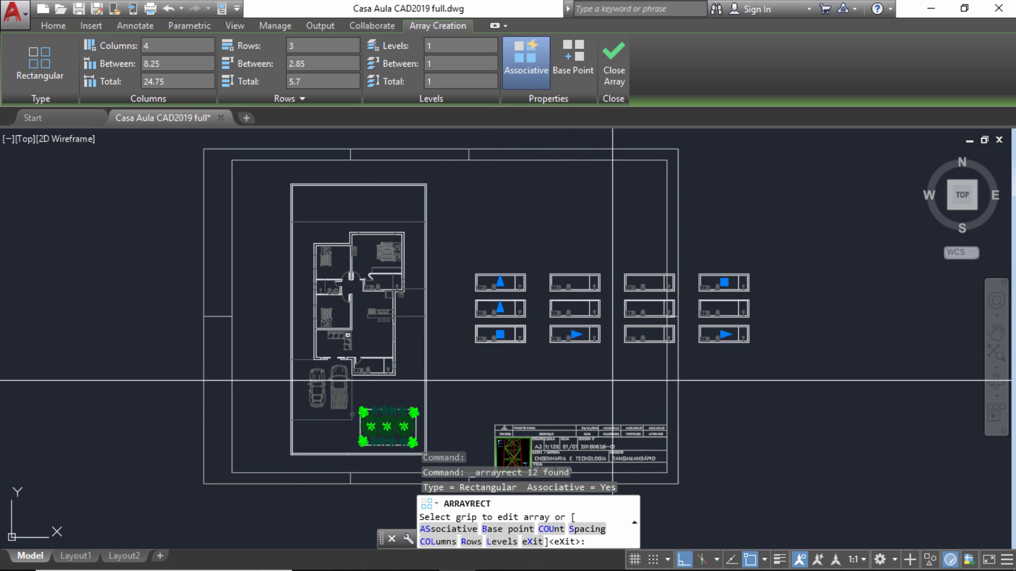
key(Escape)
Undo the rectangular array of the room.
click(462, 362)
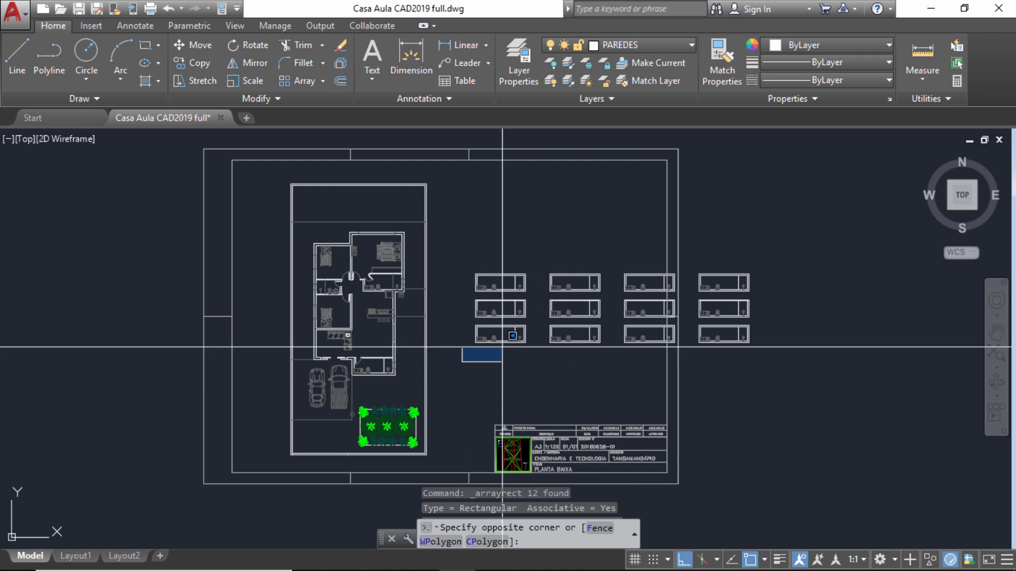
key(Escape)
key(Escape)
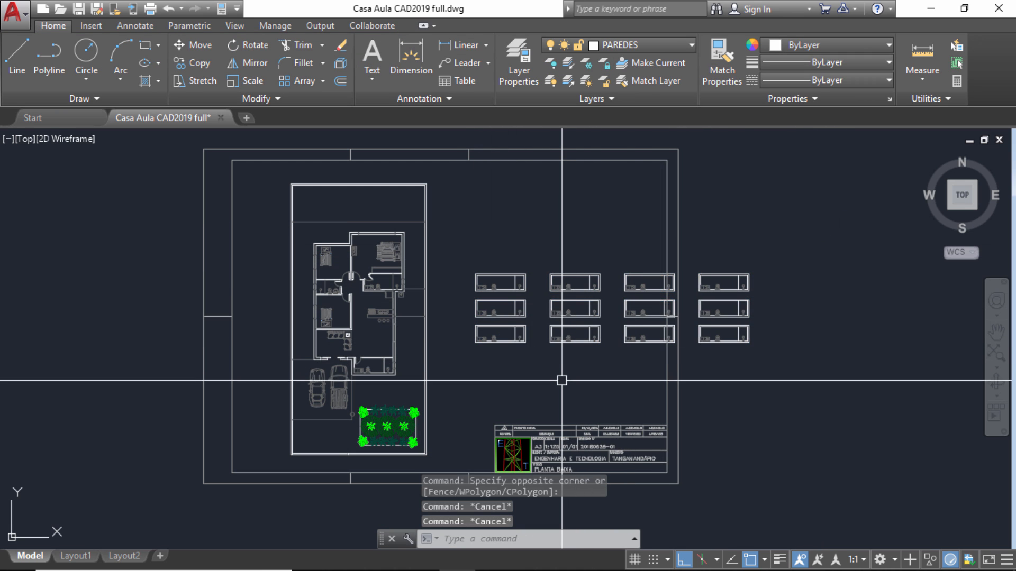
key(ctrl+z)
Draw a short vertical line across the upper wall's thickness, from the room's inner upper-left corner to the outer wall line.
middle_drag(458, 363, 519, 364)
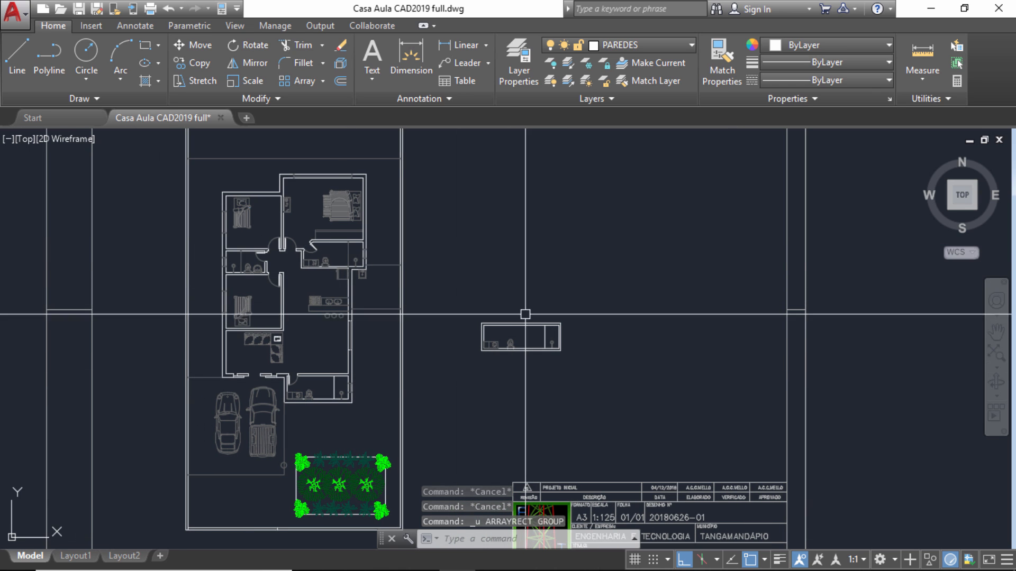
scroll(524, 313, up, 4)
middle_drag(455, 275, 557, 318)
scroll(548, 318, up, 6)
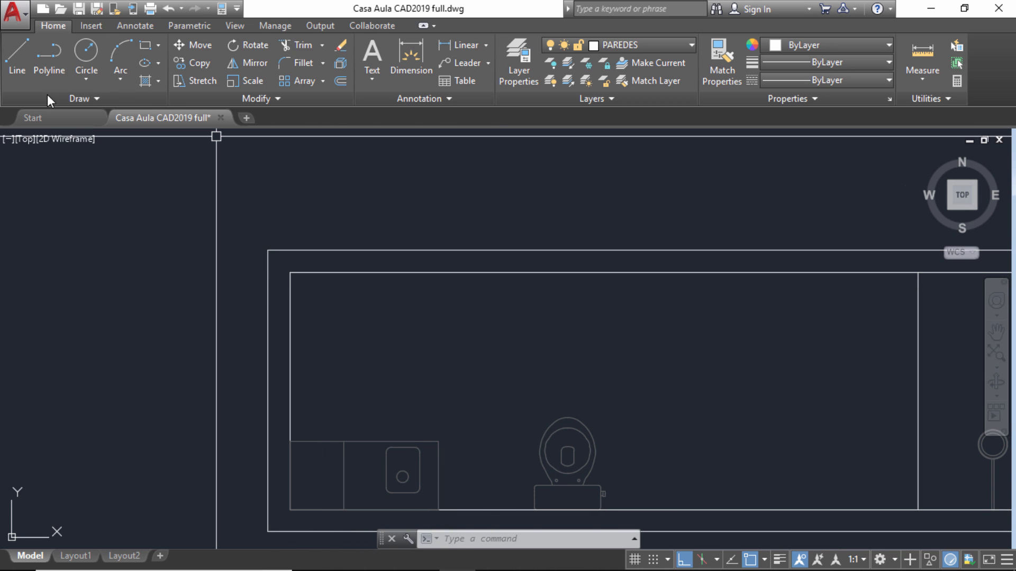
click(321, 45)
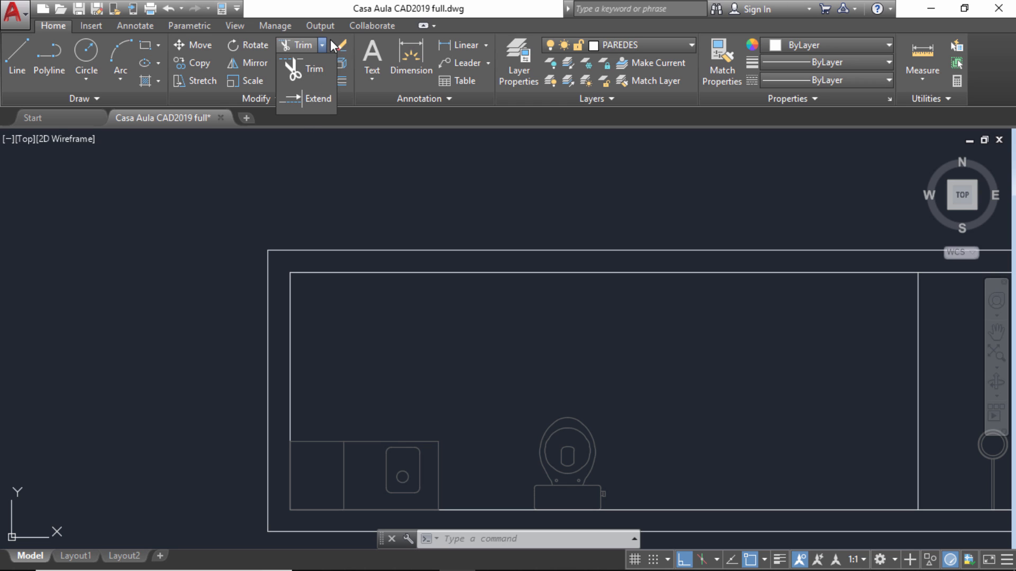
click(17, 53)
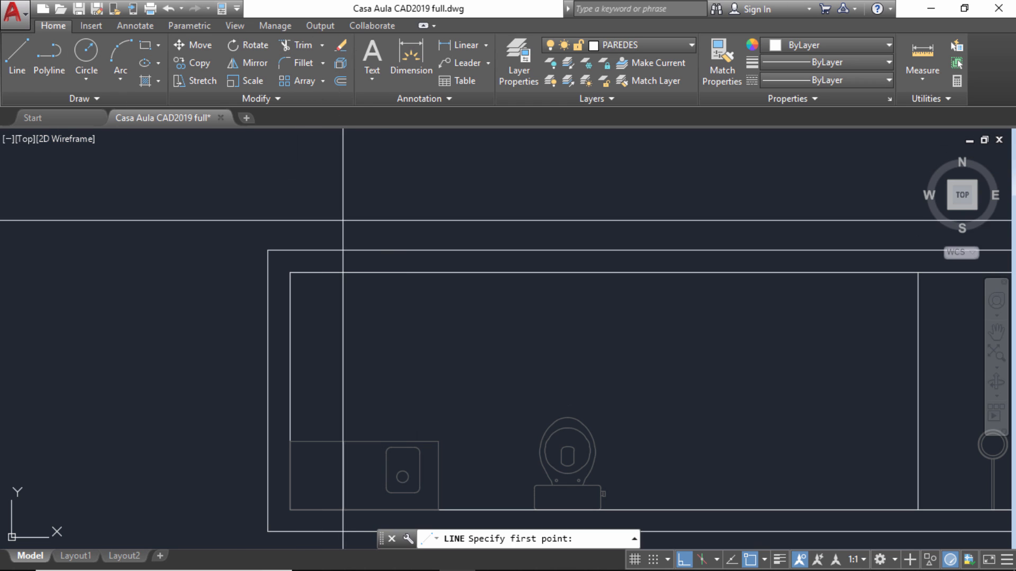
scroll(291, 270, up, 2)
click(279, 277)
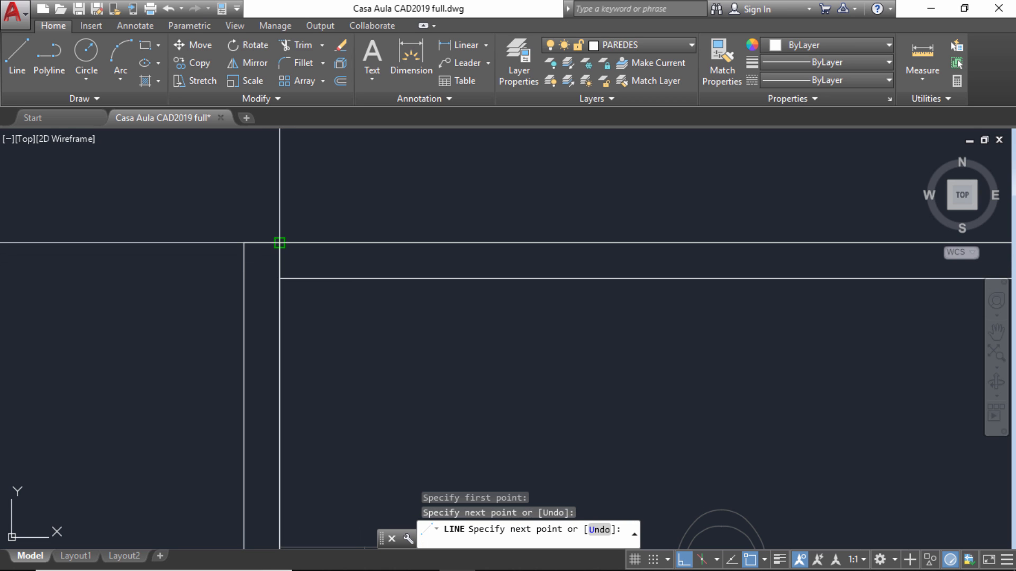
key(Escape)
key(Escape)
Move the short vertical line in the upper wall 0.1 to the right, away from the inner corner.
click(295, 259)
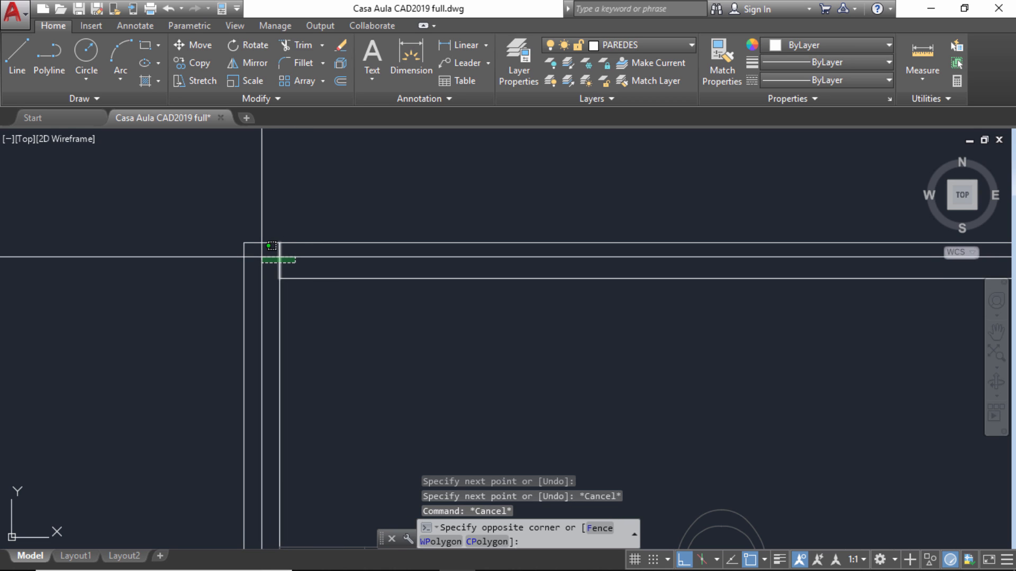
scroll(263, 258, up, 3)
key(Escape)
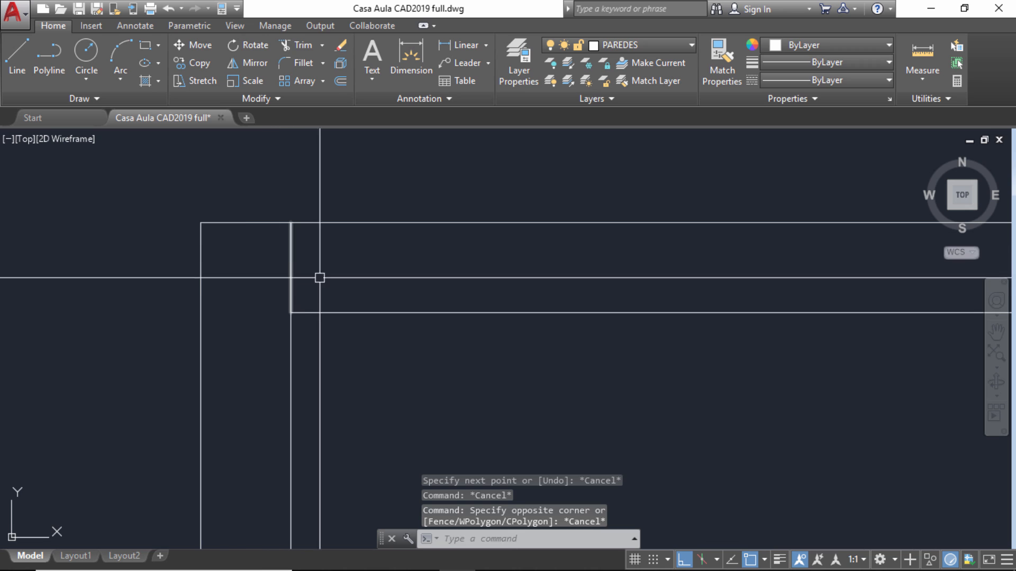
click(358, 286)
click(264, 233)
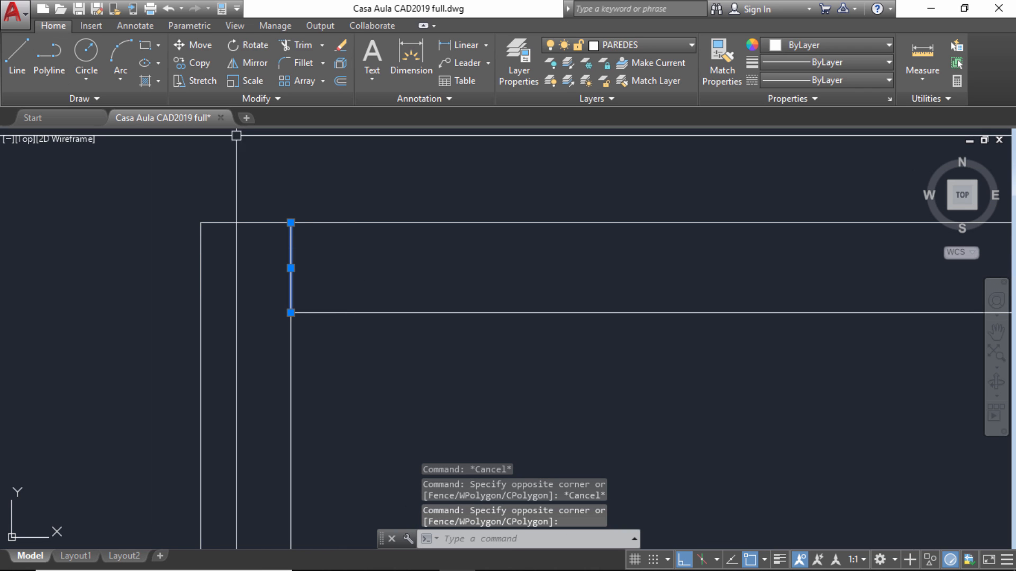
click(199, 45)
click(305, 145)
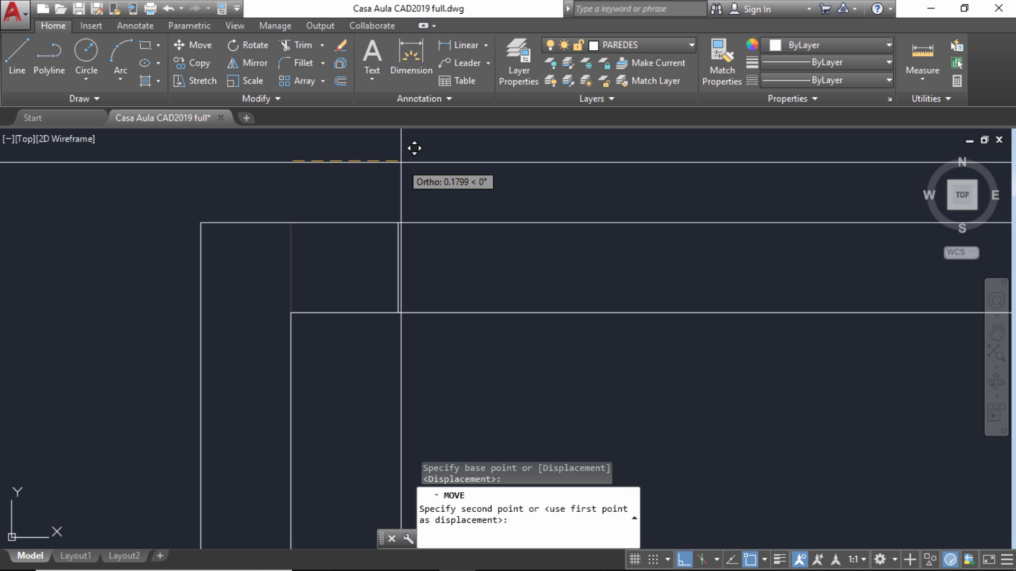
text(0)
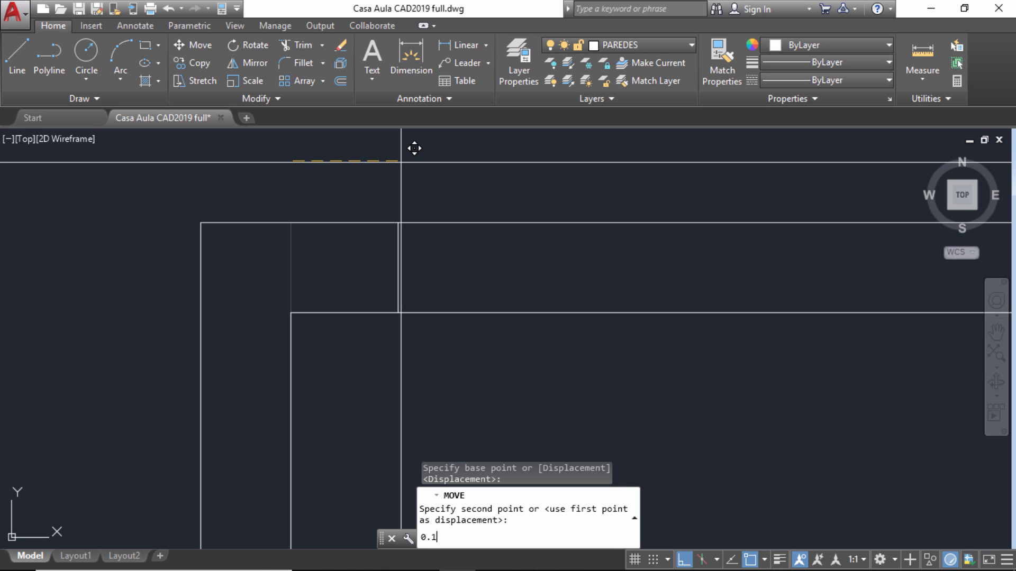
text(.1)
key(Return)
key(Escape)
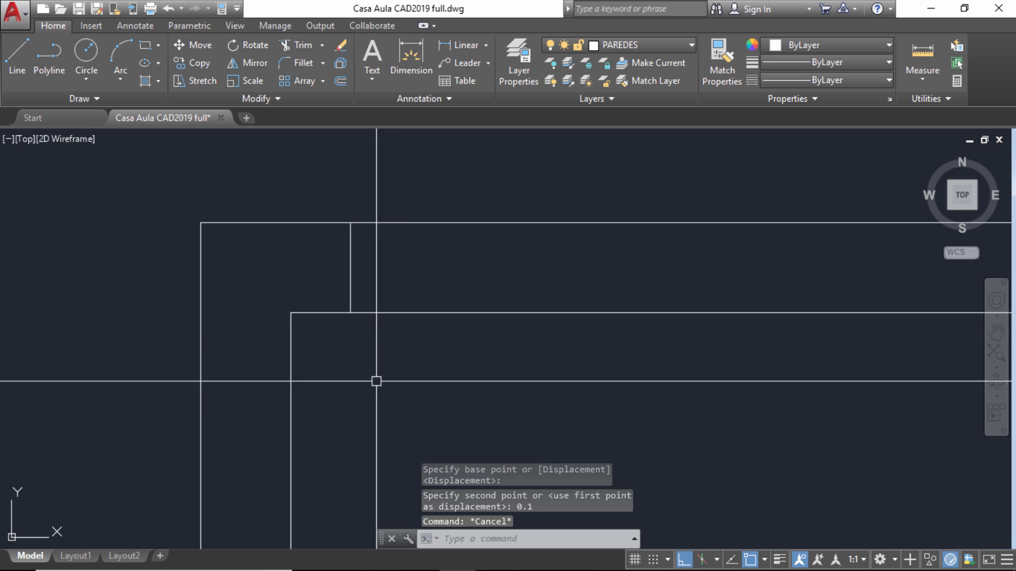
Offset the short vertical line in the upper wall 0.6 to the right.
scroll(366, 283, down, 5)
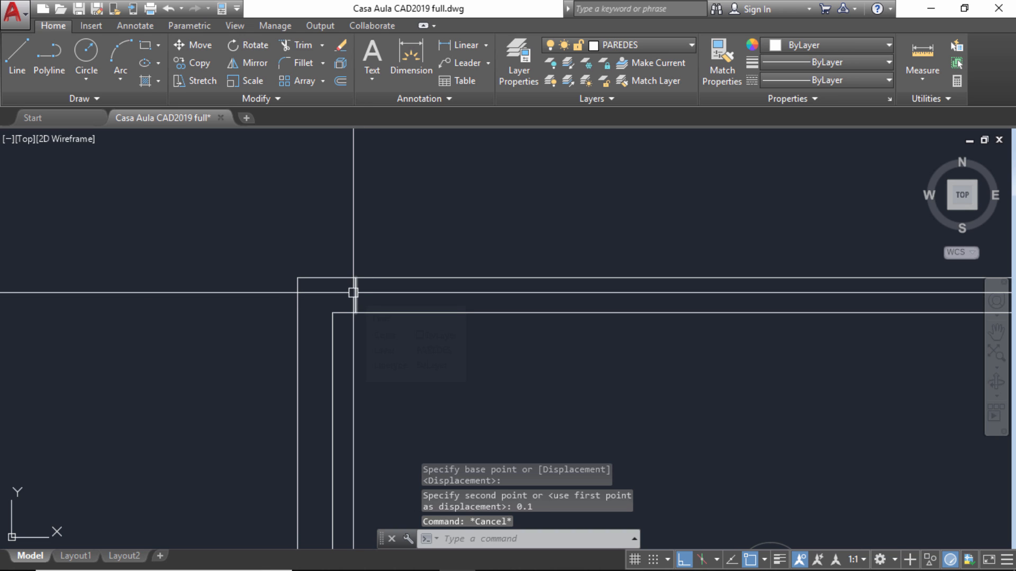
scroll(590, 326, down, 3)
middle_drag(590, 333, 497, 295)
scroll(492, 249, up, 4)
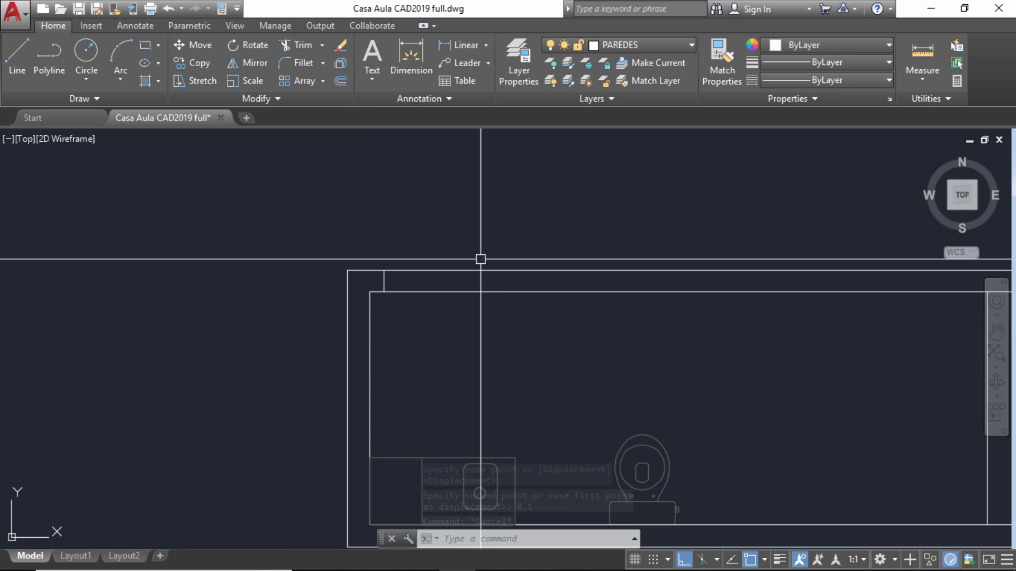
click(340, 84)
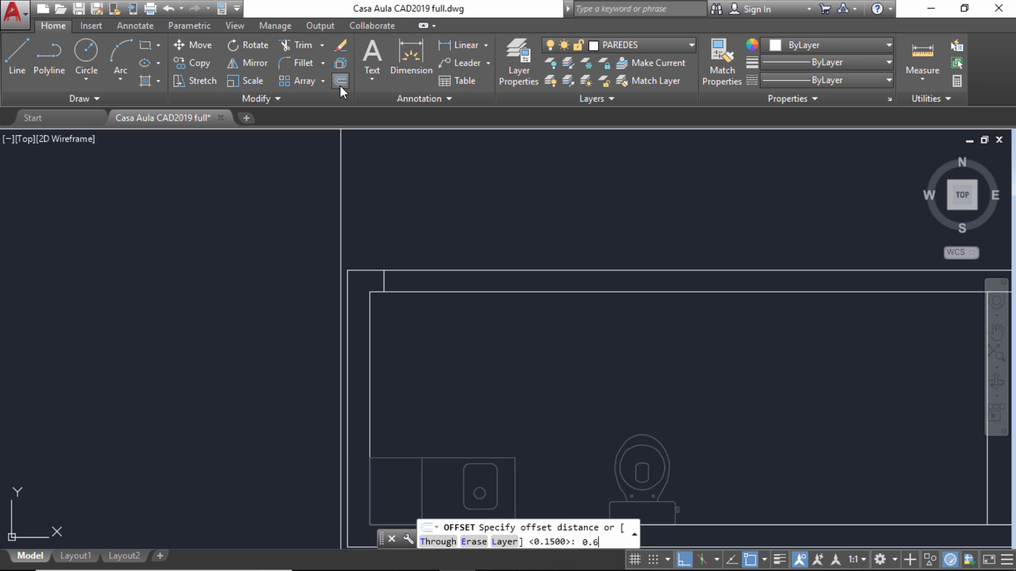
text(0.6)
key(Return)
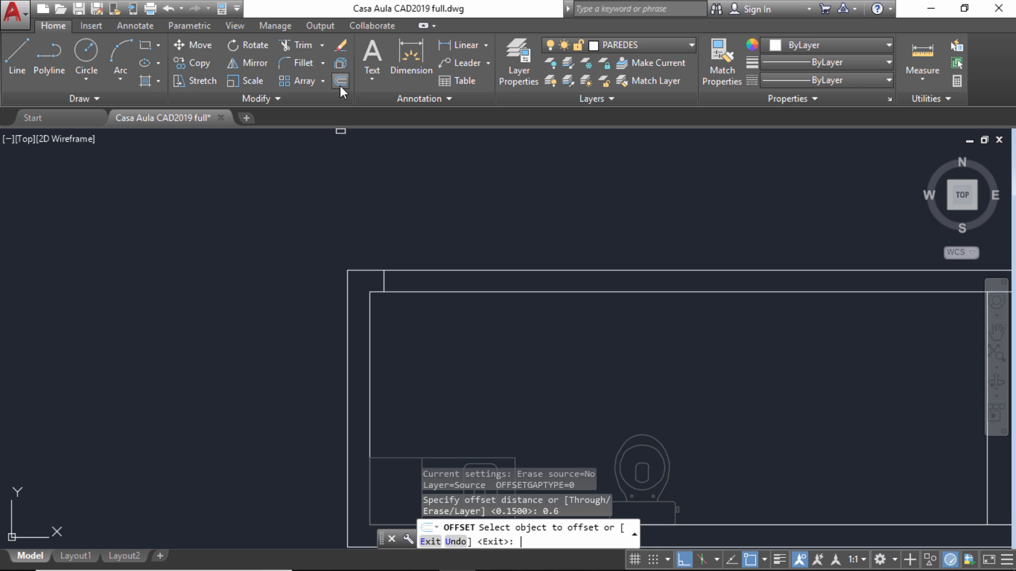
click(387, 280)
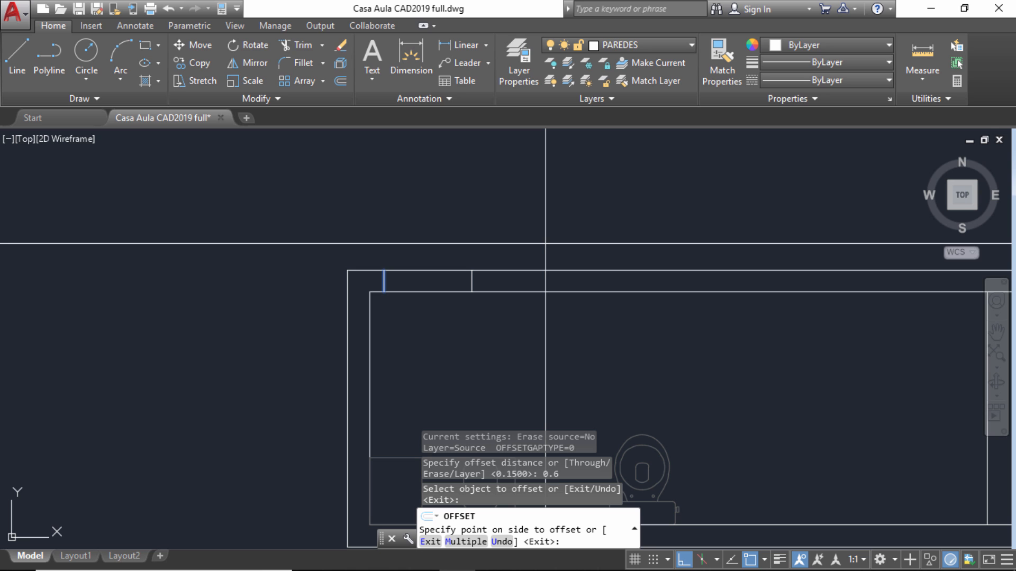
click(546, 243)
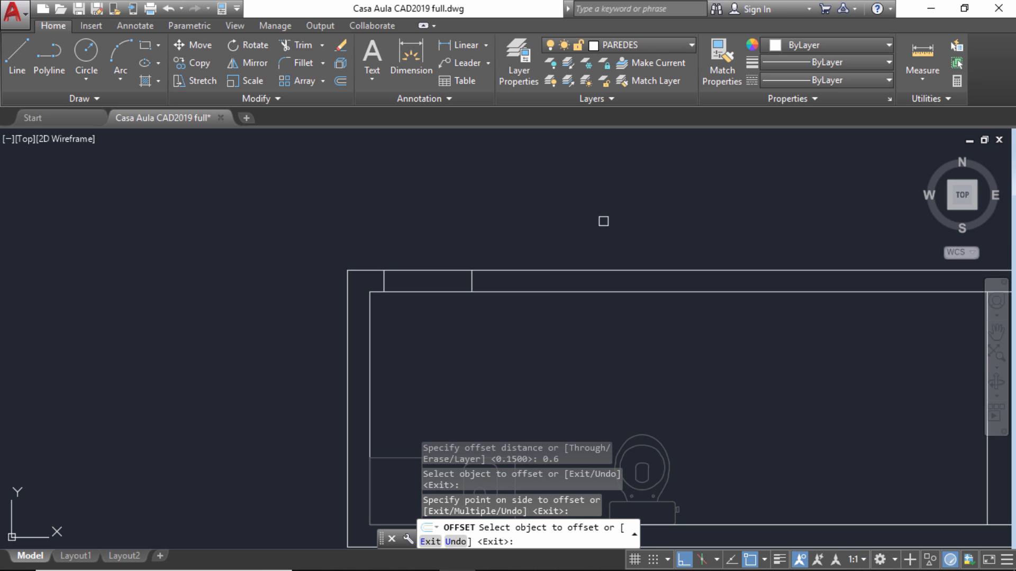
key(Escape)
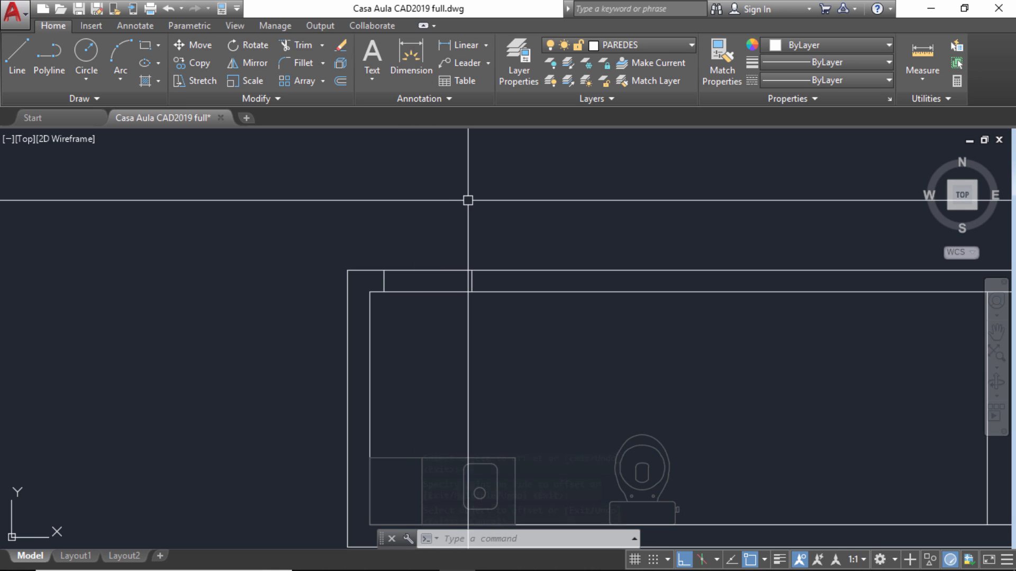
Trim both upper wall lines between the two short vertical lines, using those lines as cutting edges, and undo the trim.
scroll(450, 288, up, 4)
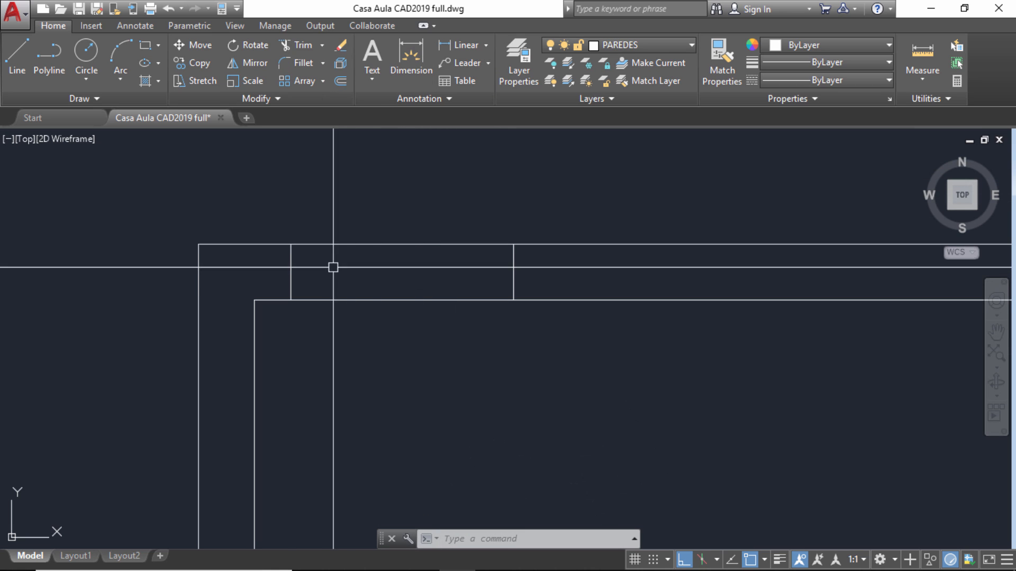
scroll(569, 280, down, 2)
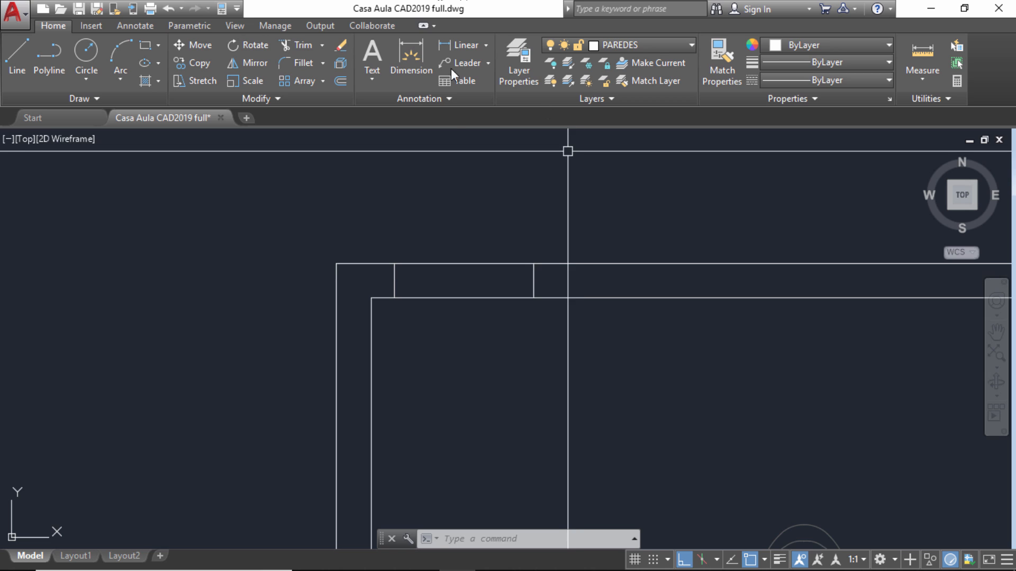
click(294, 46)
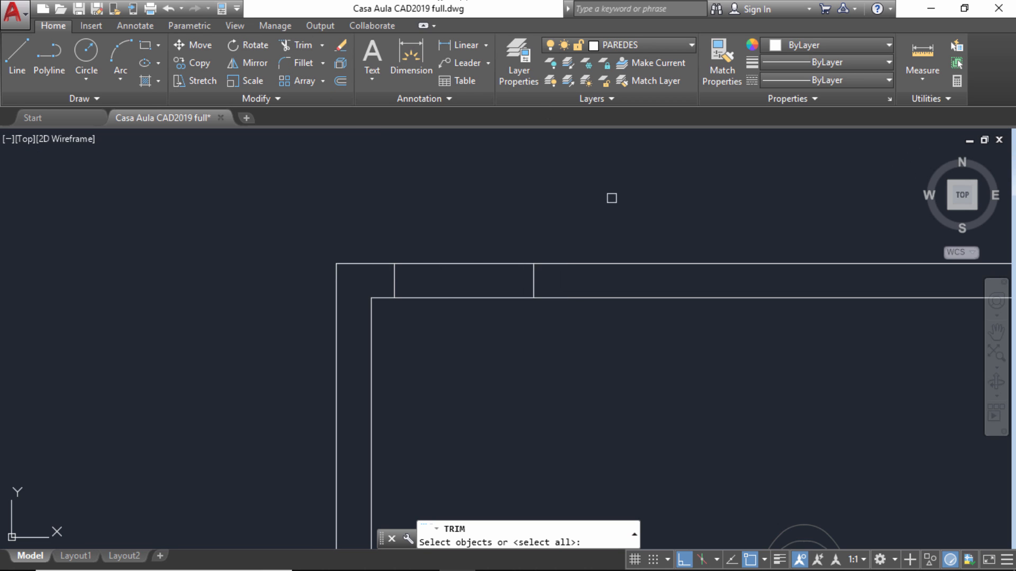
click(395, 281)
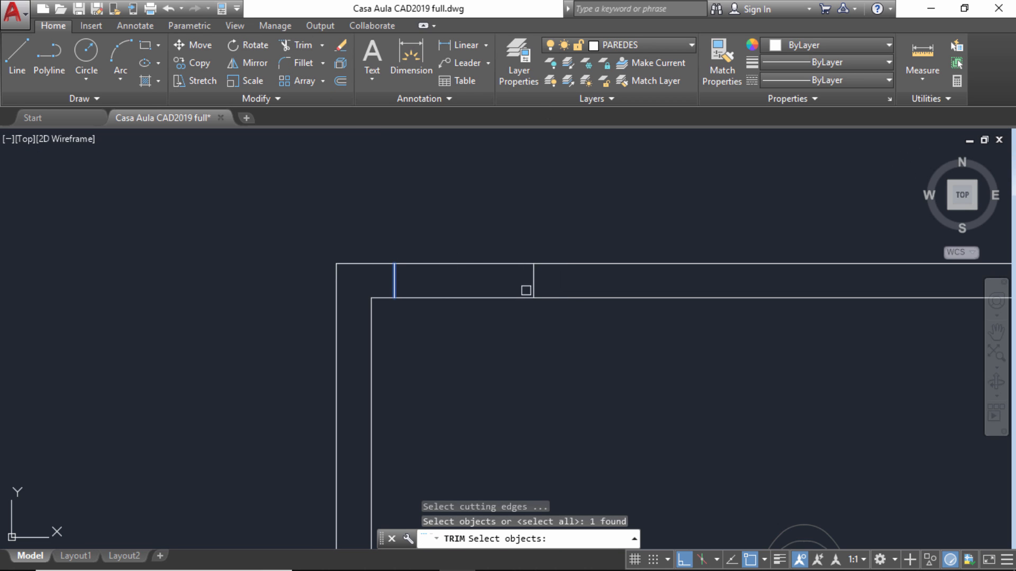
click(534, 282)
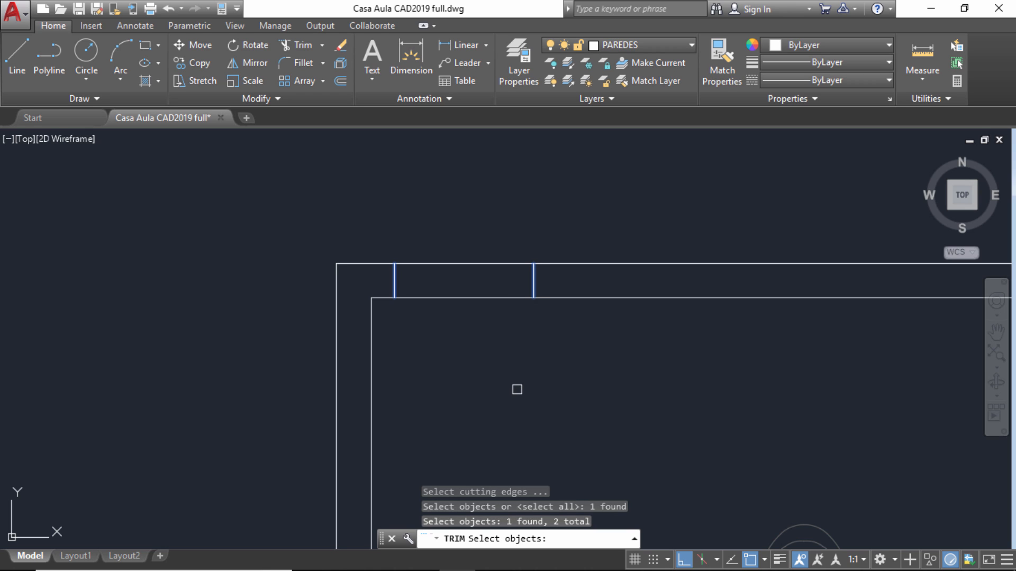
key(Return)
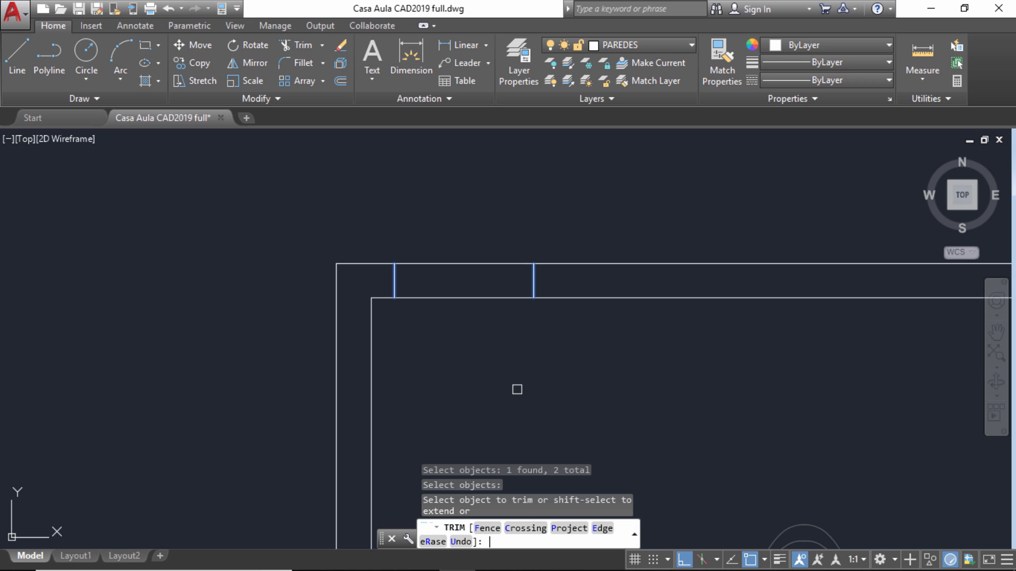
click(493, 338)
click(442, 208)
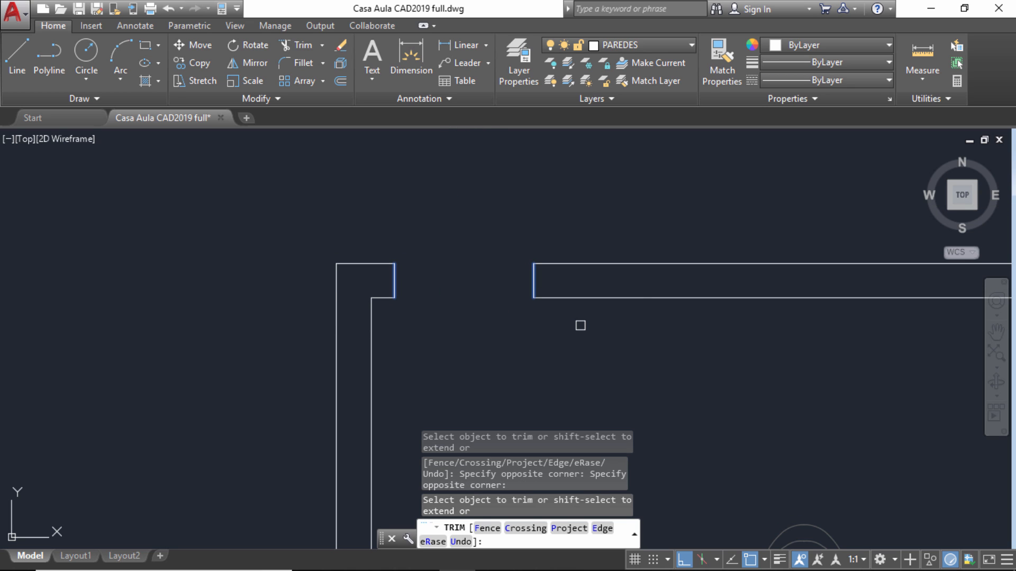
key(ctrl+z)
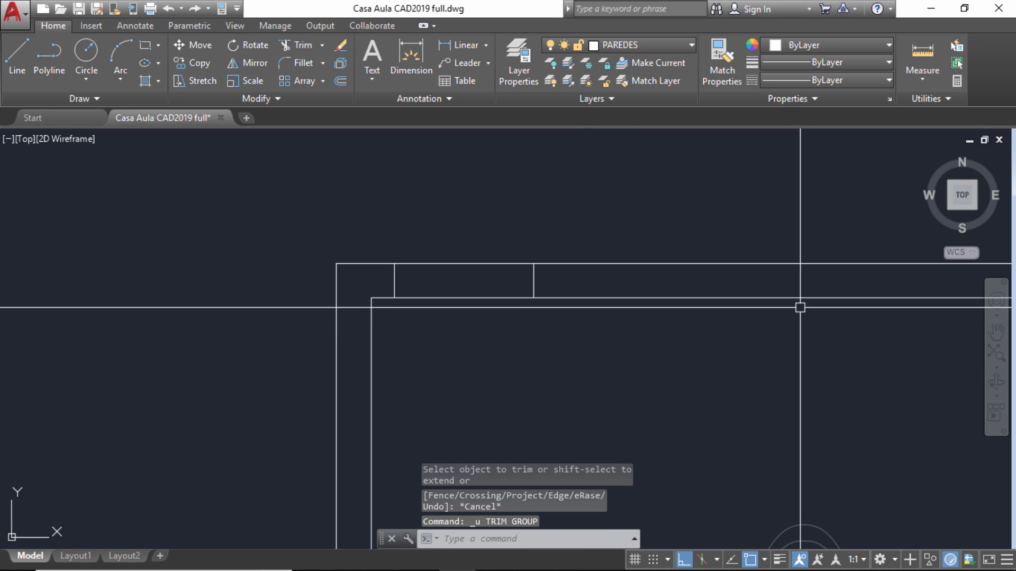
Trim both upper wall lines between the two short vertical lines, using all objects as cutting edges.
click(298, 48)
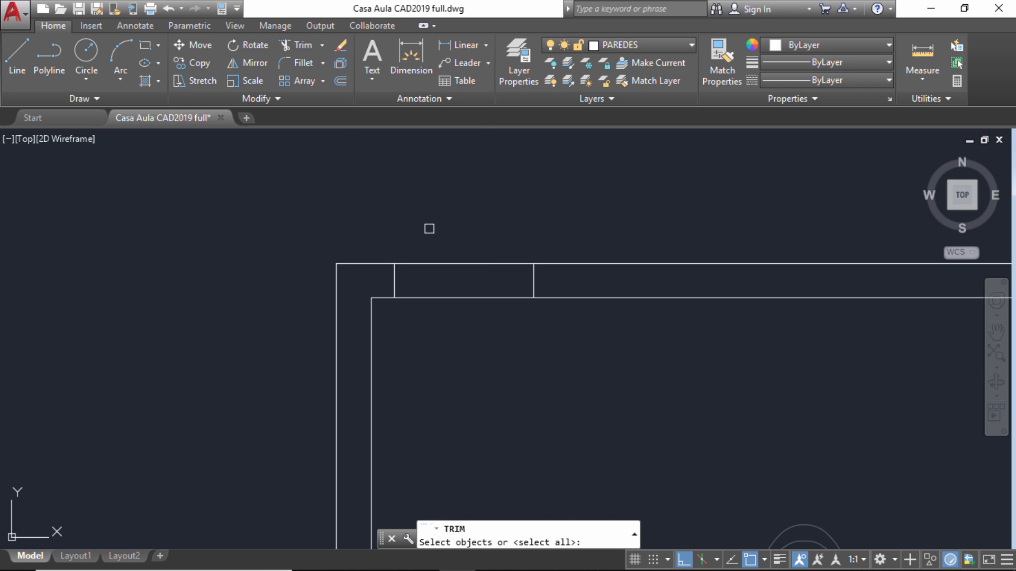
key(Return)
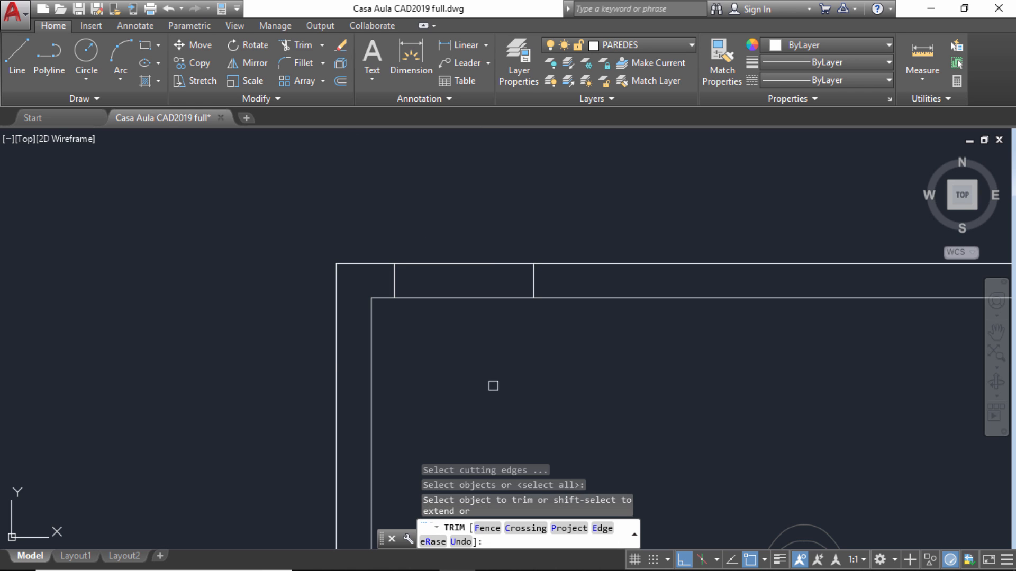
click(491, 362)
click(443, 219)
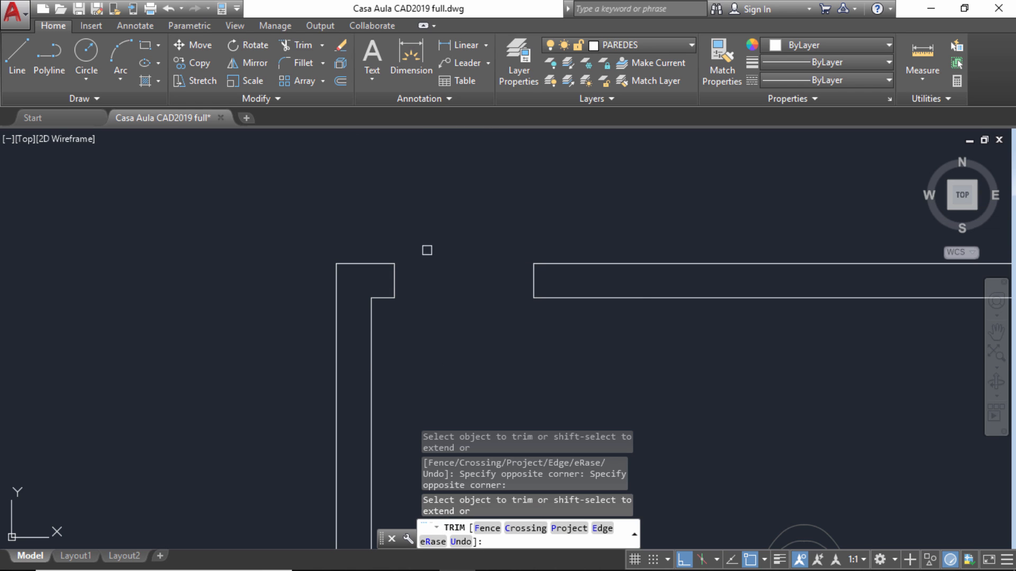
click(396, 276)
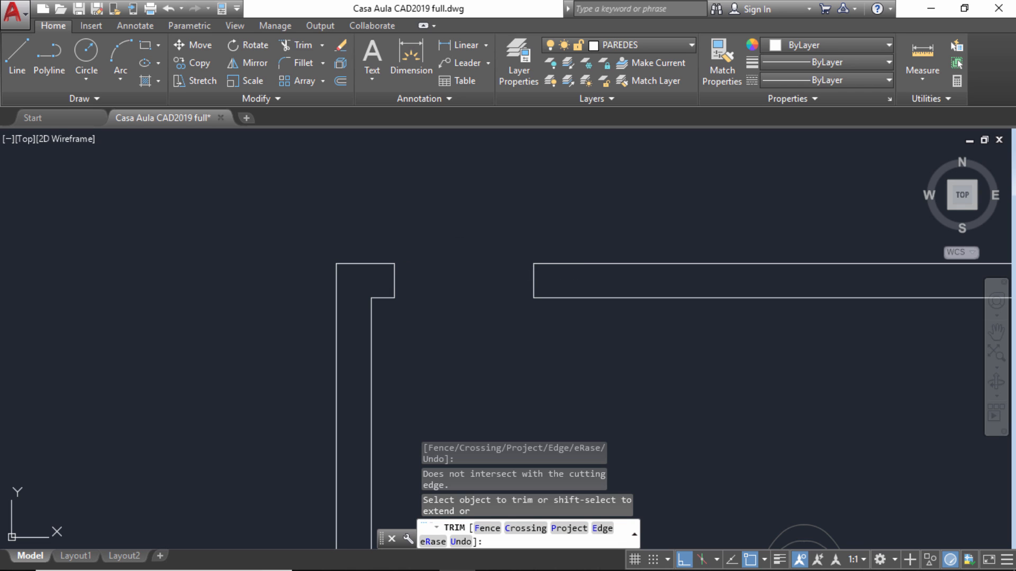
key(Escape)
Extend the inner upper wall line across the opening to the left short vertical line as the boundary edge.
scroll(460, 205, down, 6)
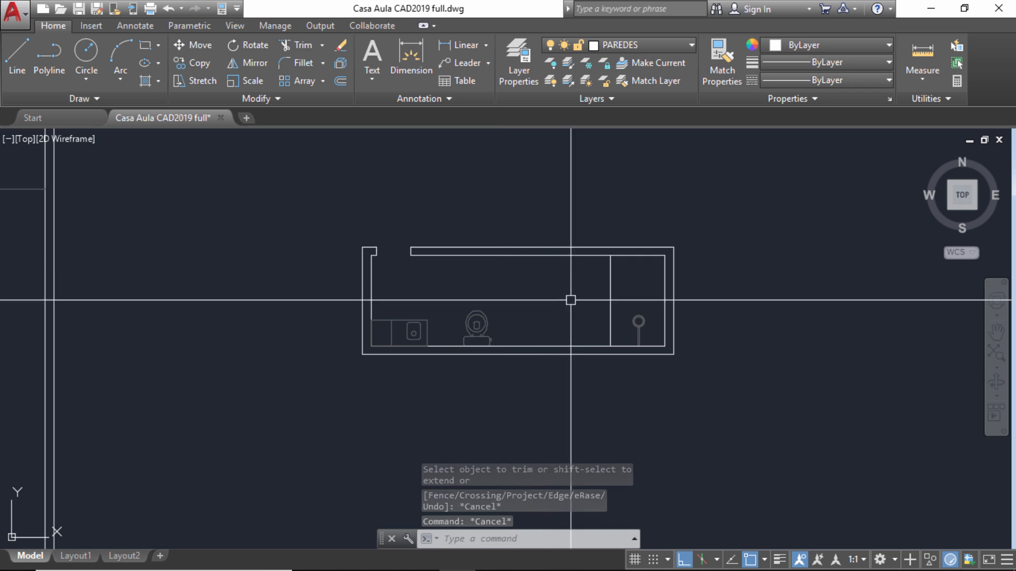
click(325, 47)
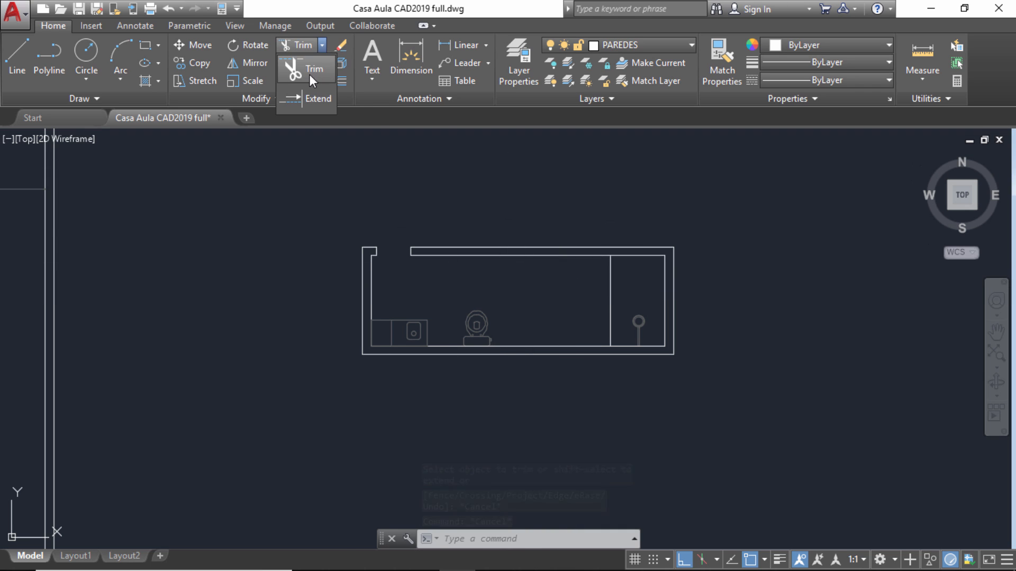
click(307, 96)
scroll(392, 275, up, 8)
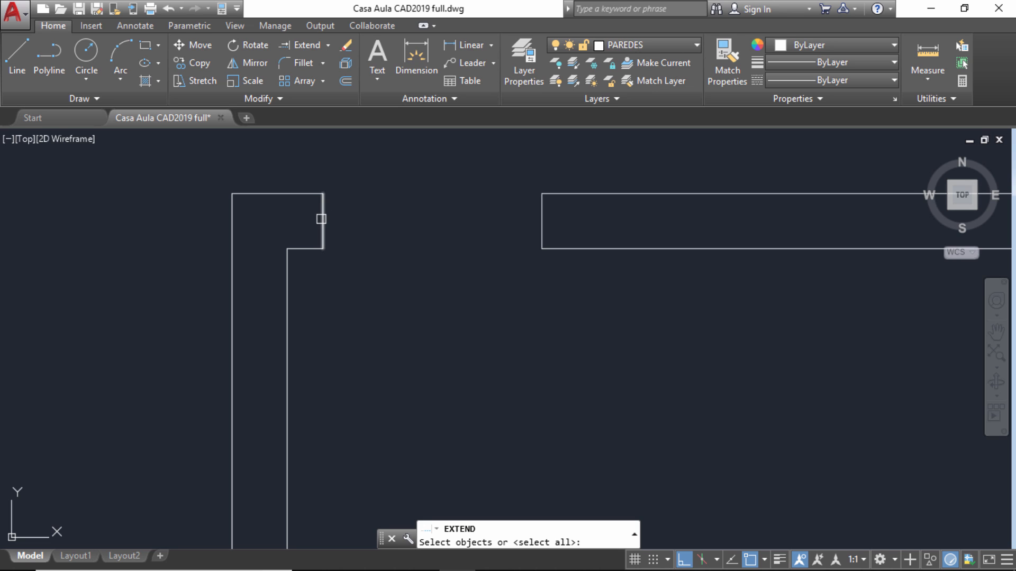
click(323, 219)
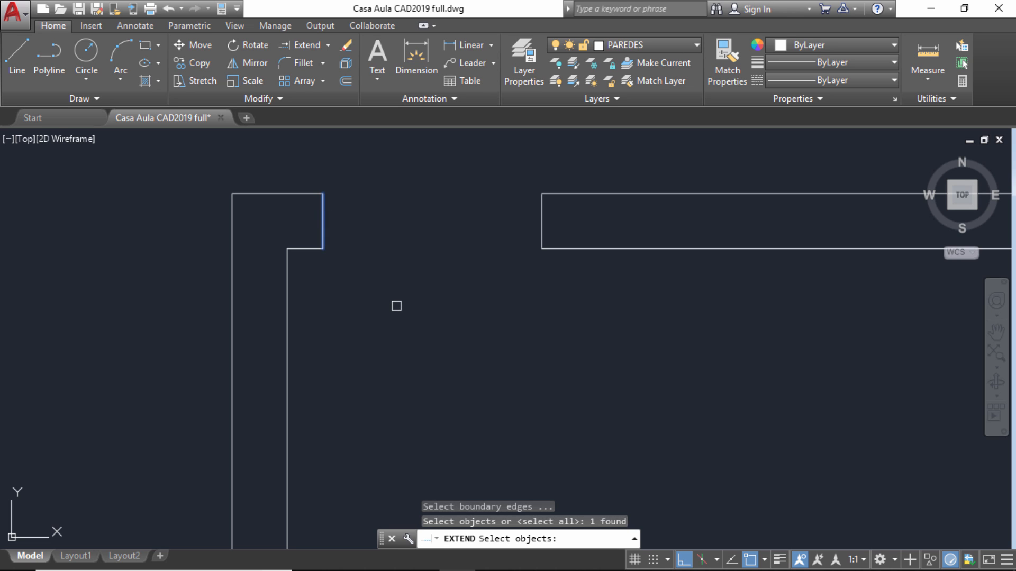
key(Return)
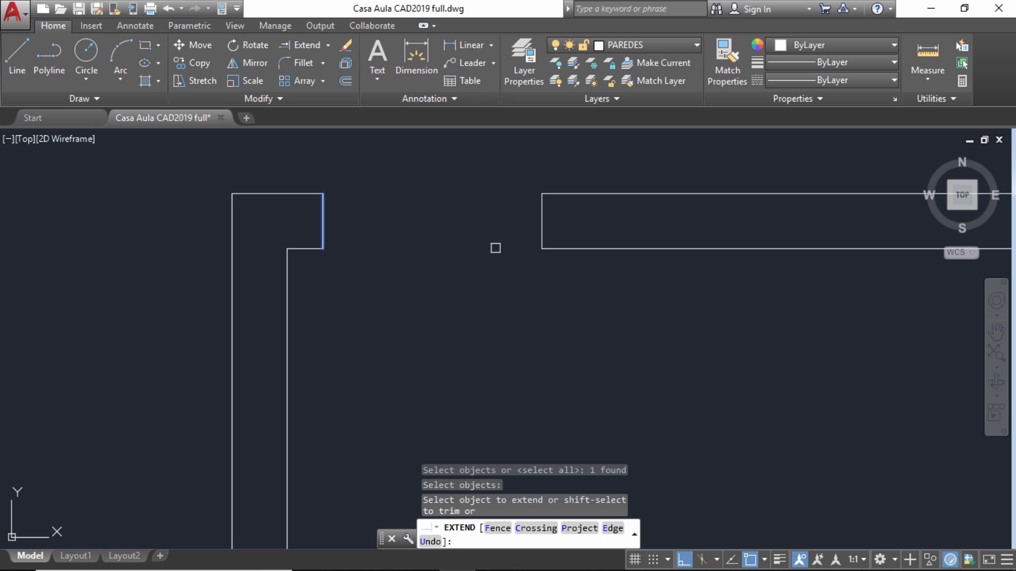
click(542, 206)
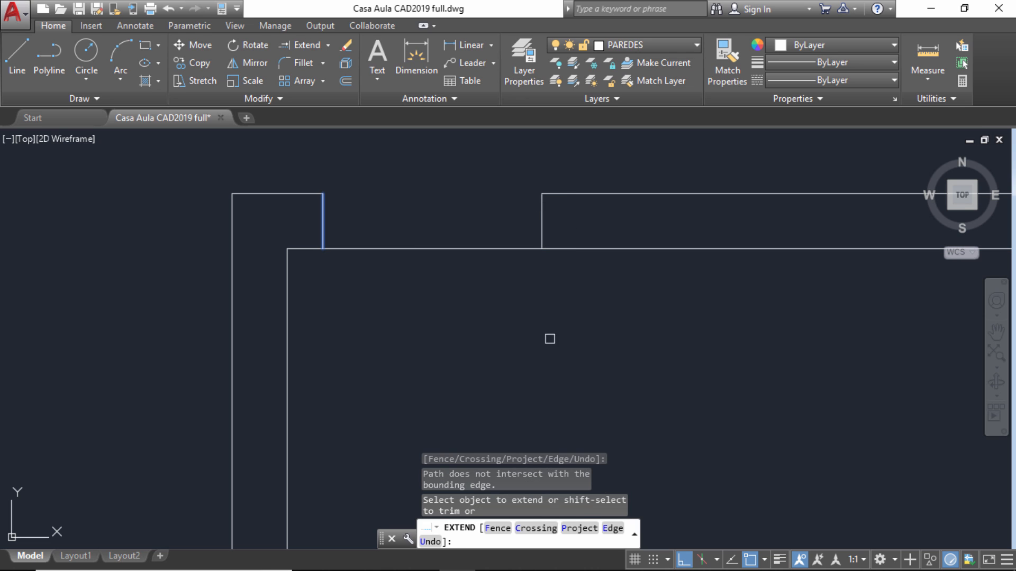
key(Escape)
key(Escape)
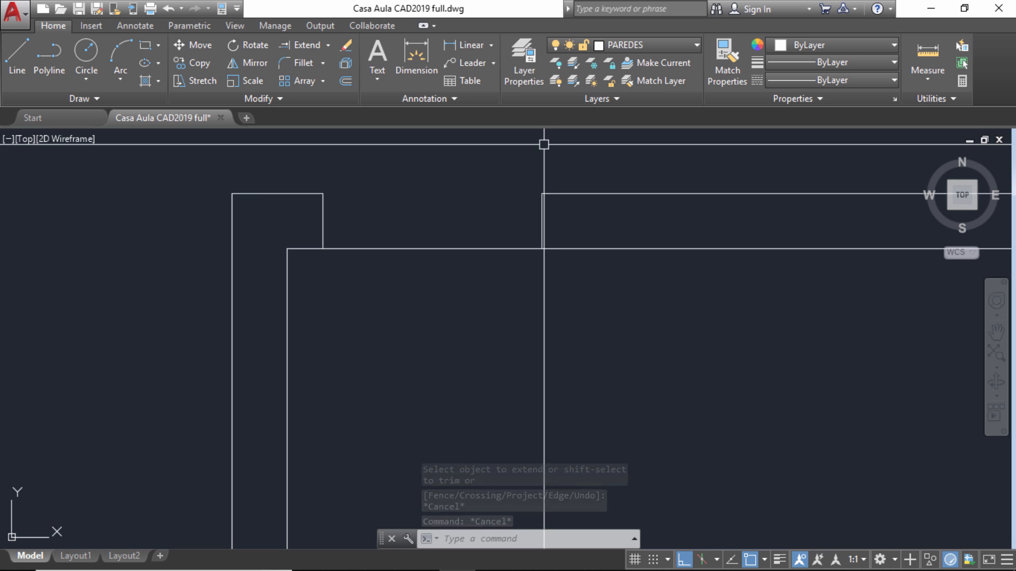
key(Escape)
key(Escape)
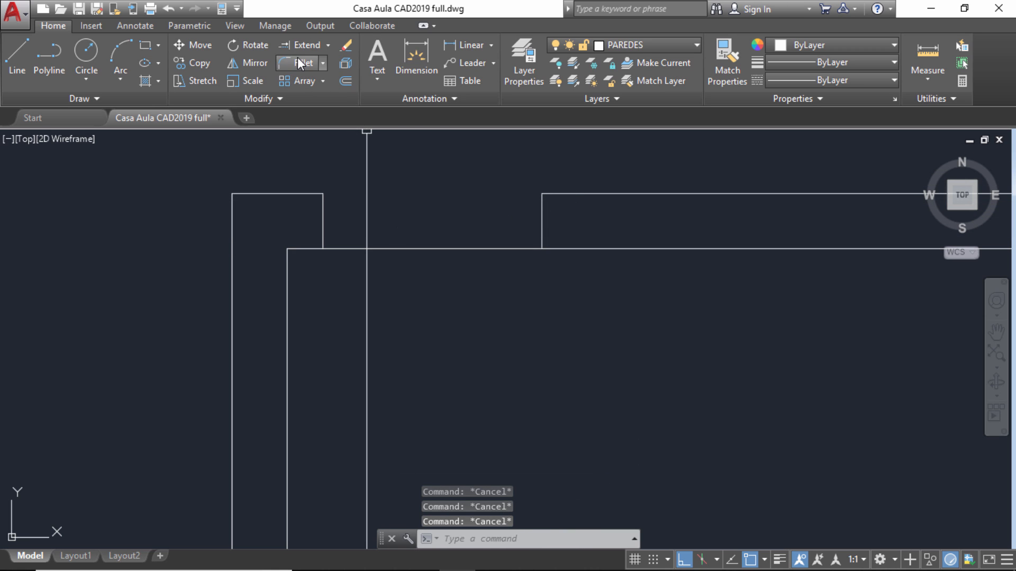
Extend the outer upper wall line across the opening to the left short vertical line.
click(299, 45)
click(325, 224)
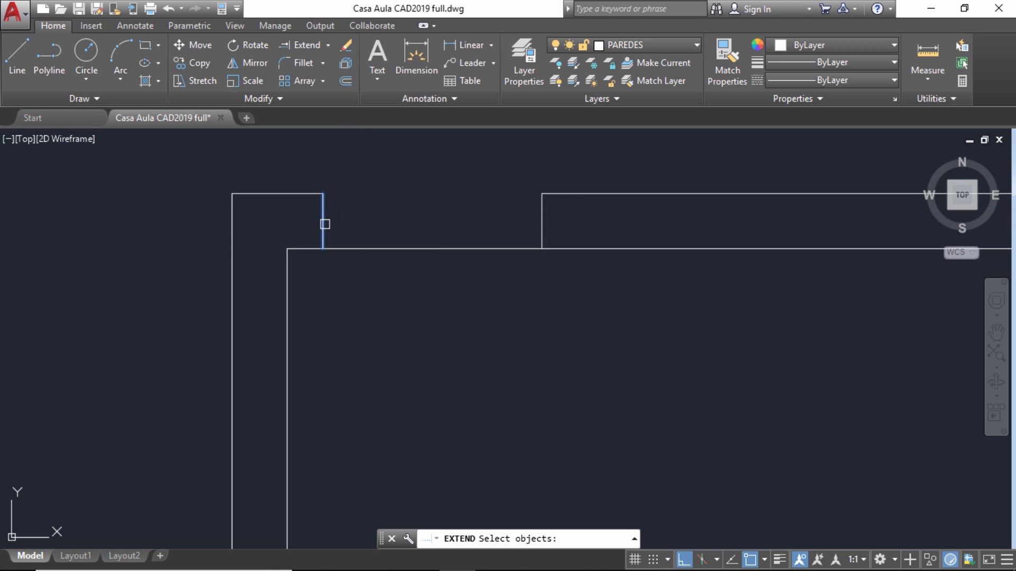
key(Return)
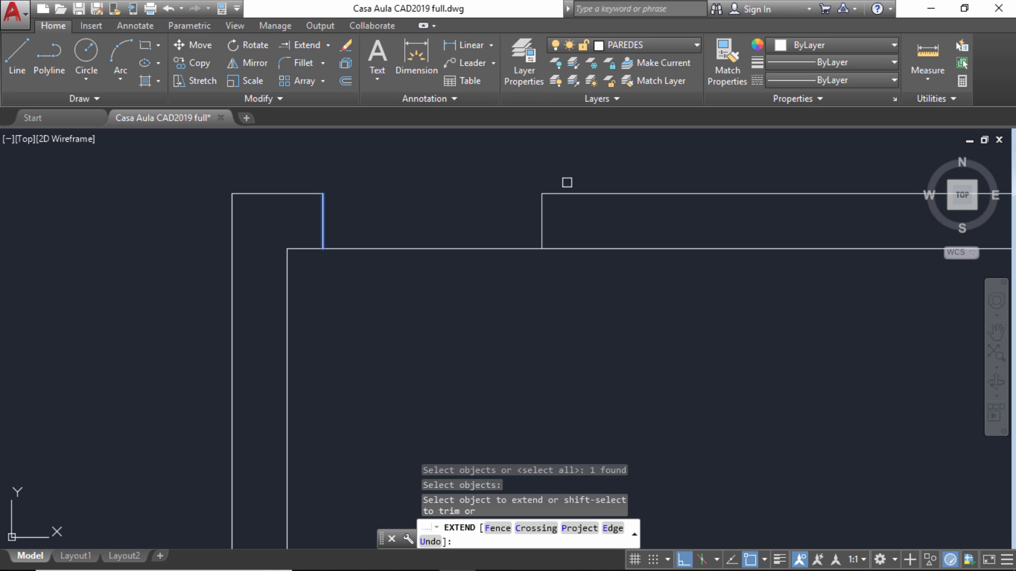
click(568, 194)
key(Escape)
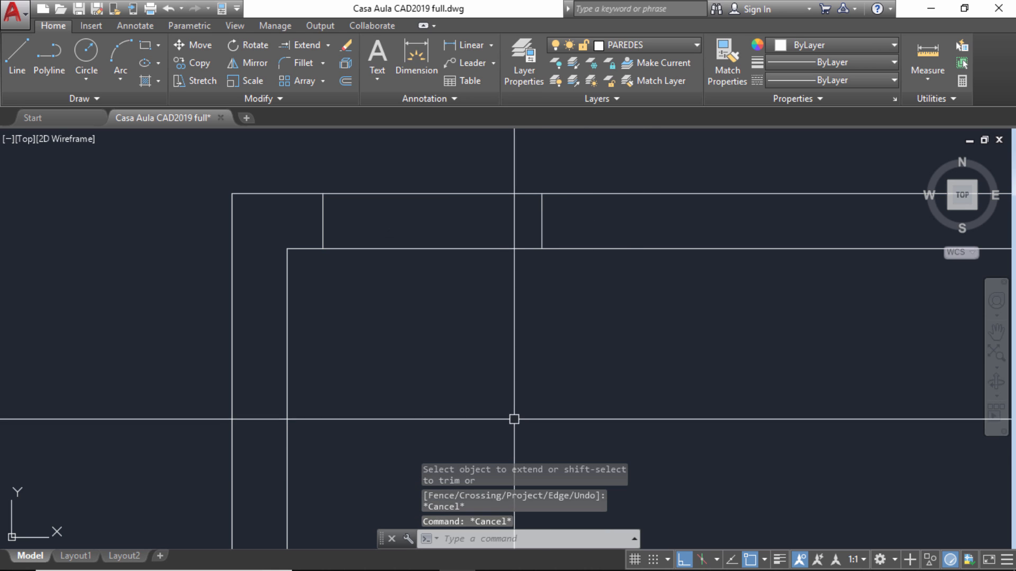
scroll(522, 331, down, 5)
middle_drag(522, 331, 433, 313)
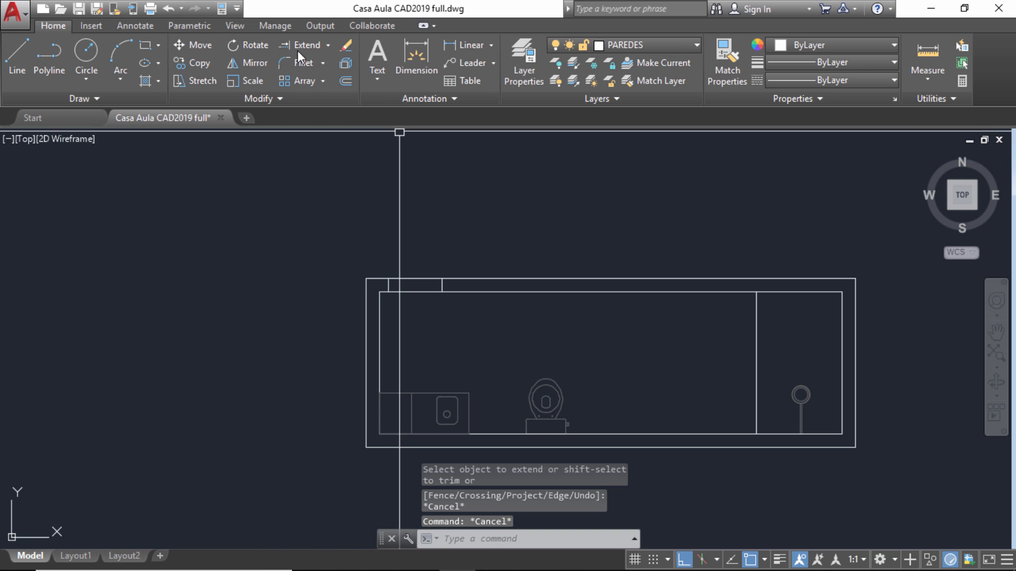